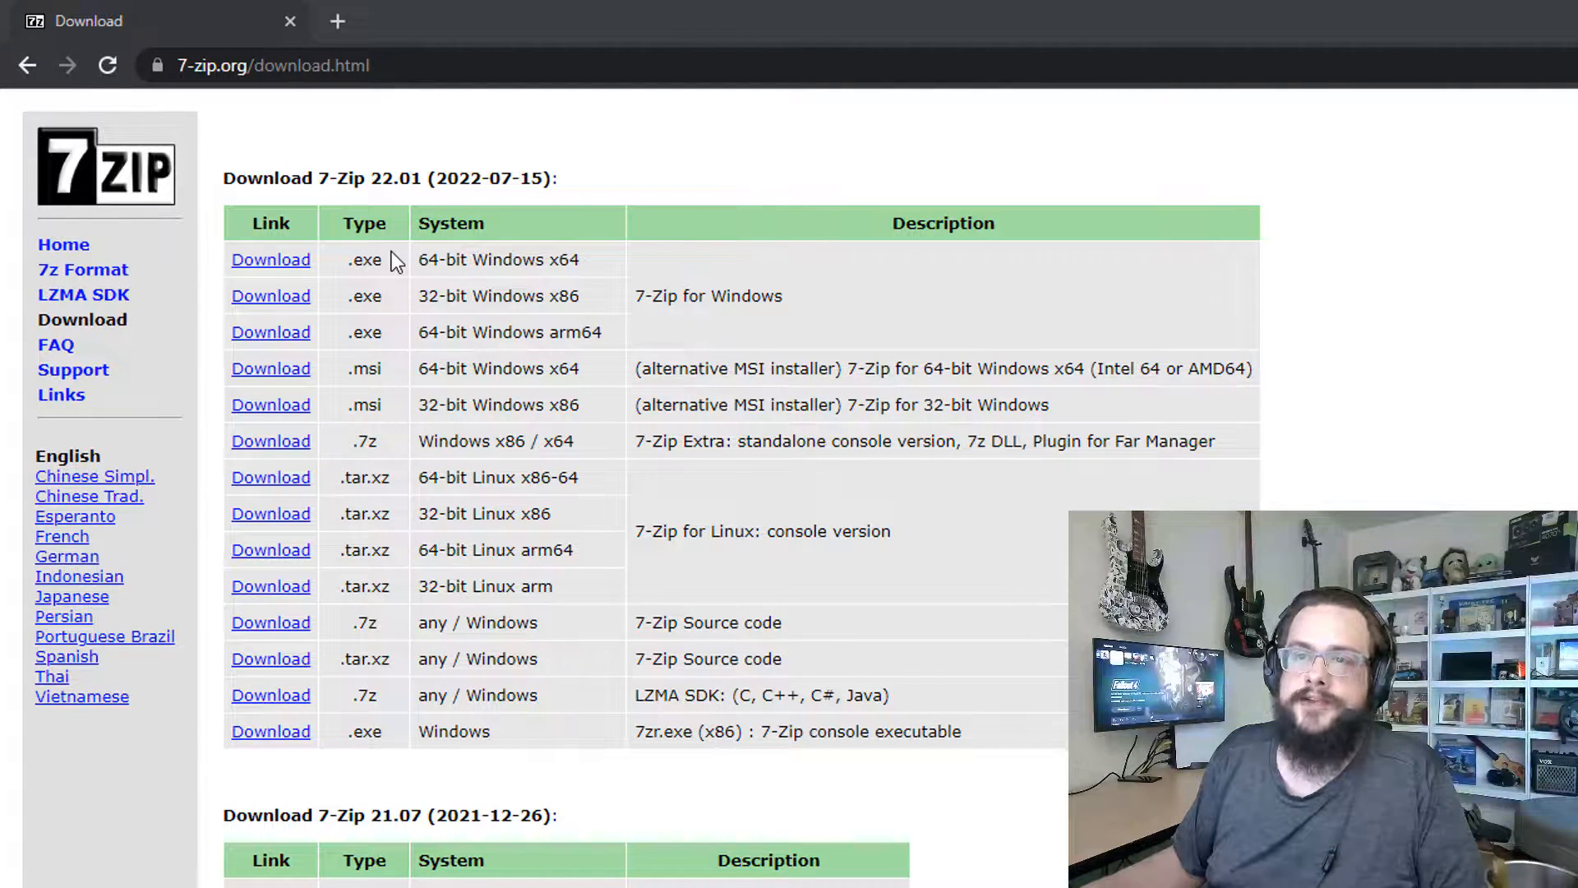
# Step: Download the 64-bit Windows x64 .exe of 7-Zip 22.01 and install it in the default destination folder
pyautogui.click(282, 260)
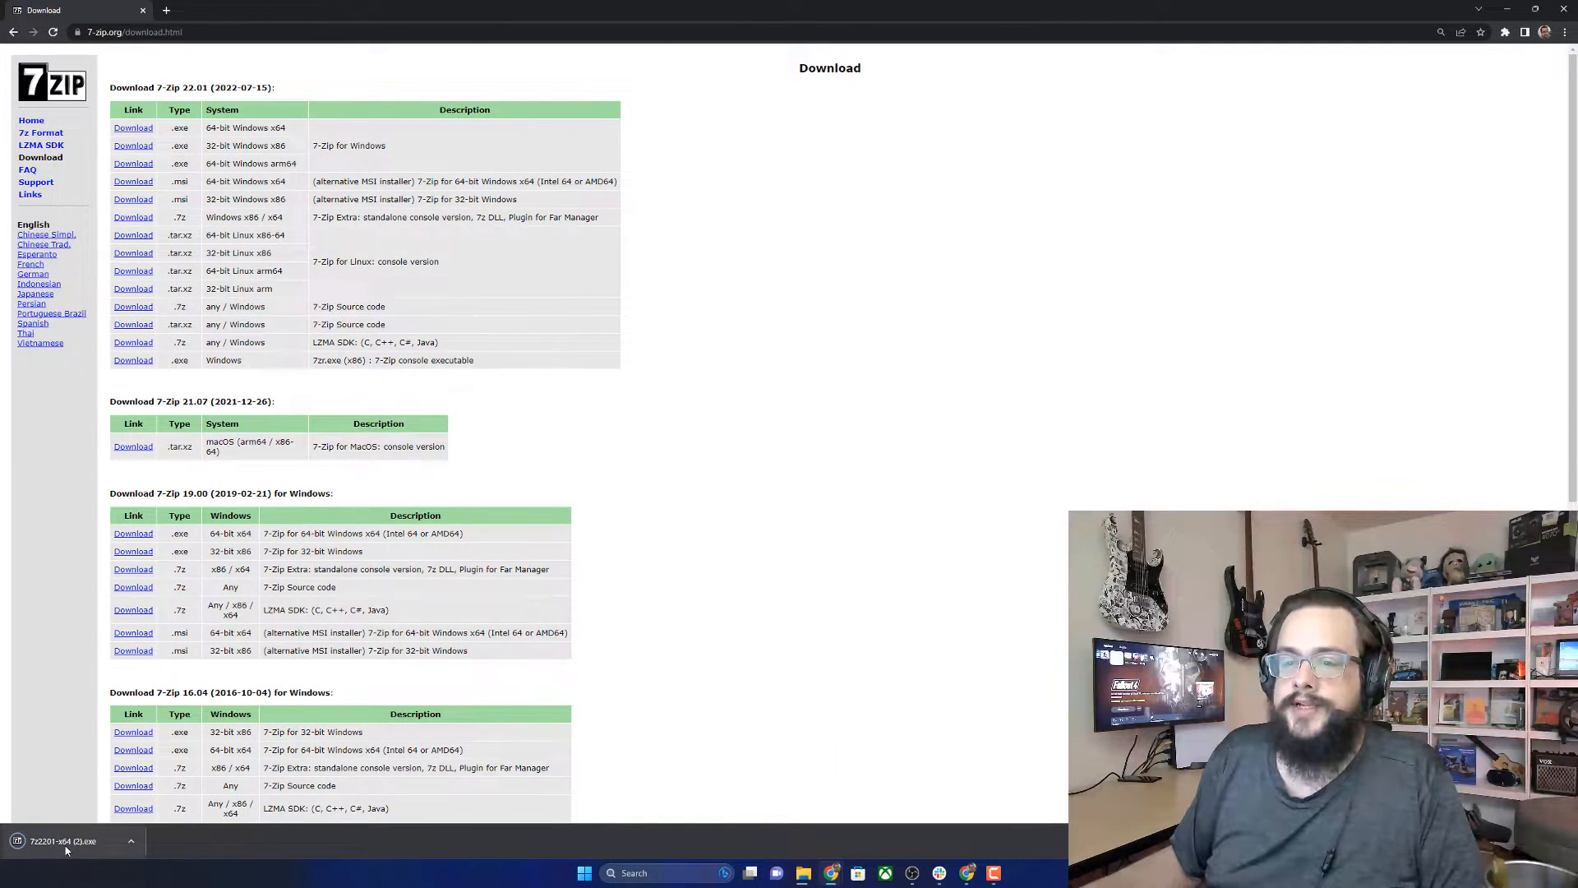
pyautogui.click(65, 847)
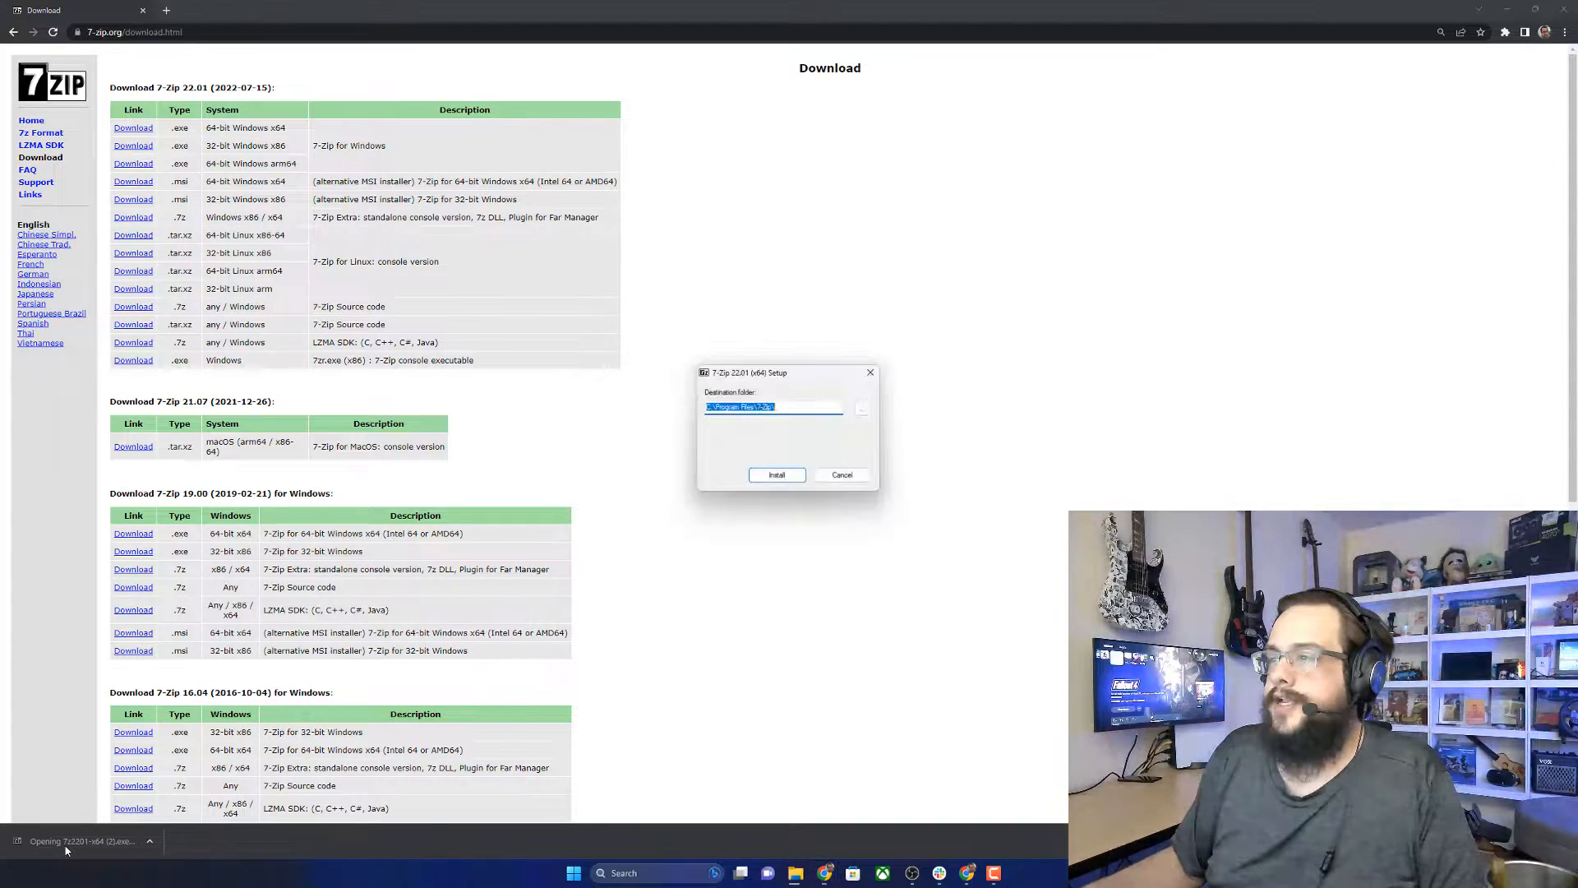
pyautogui.moveTo(770, 375); pyautogui.dragTo(740, 342)
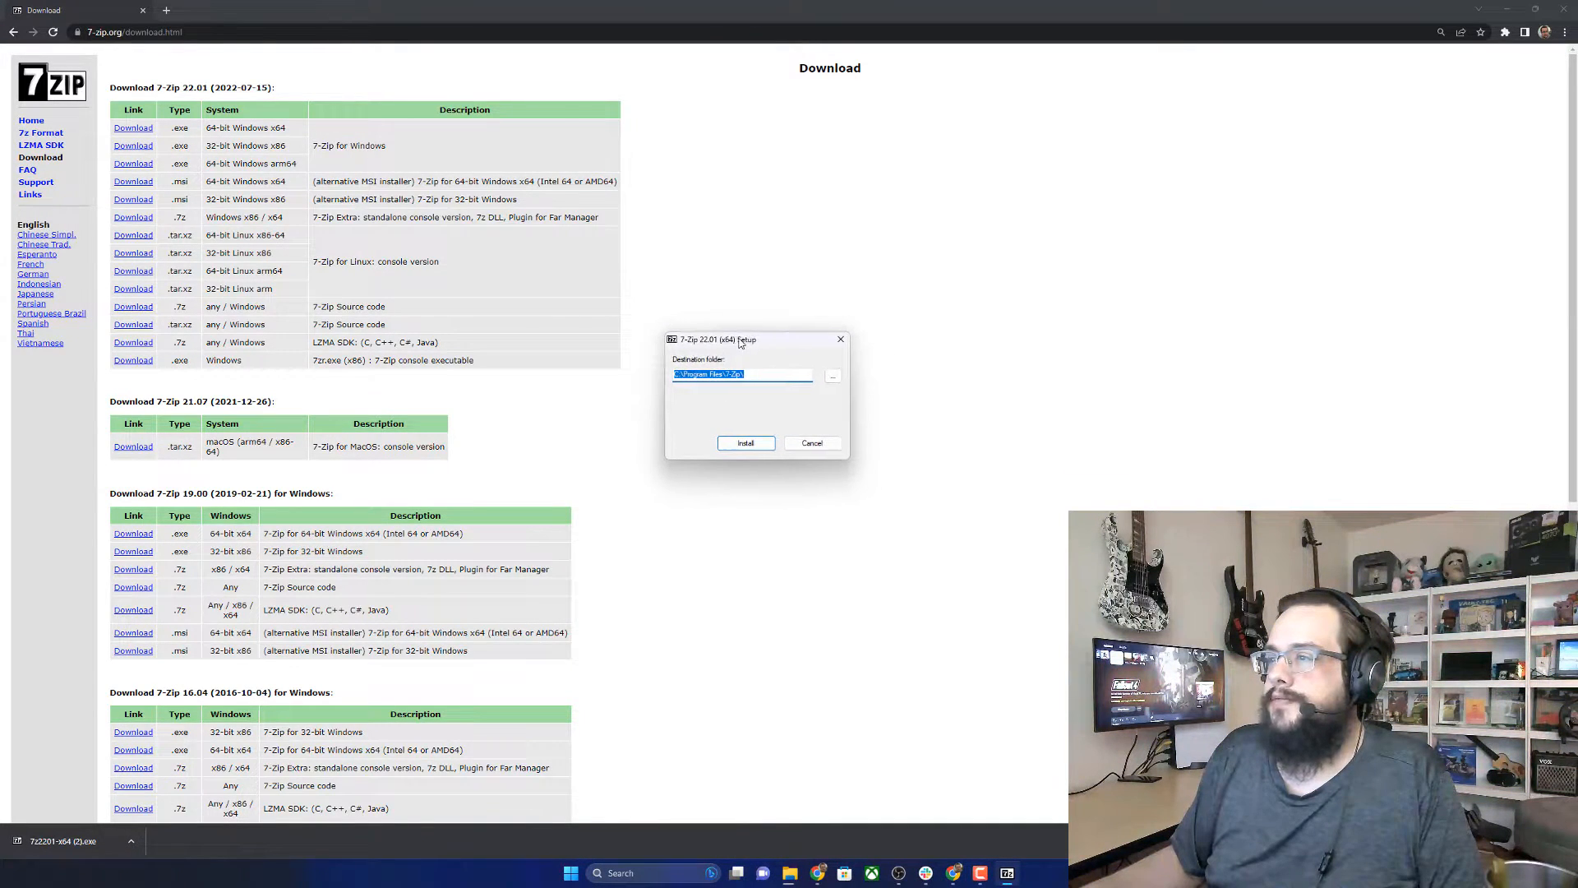
pyautogui.click(745, 445)
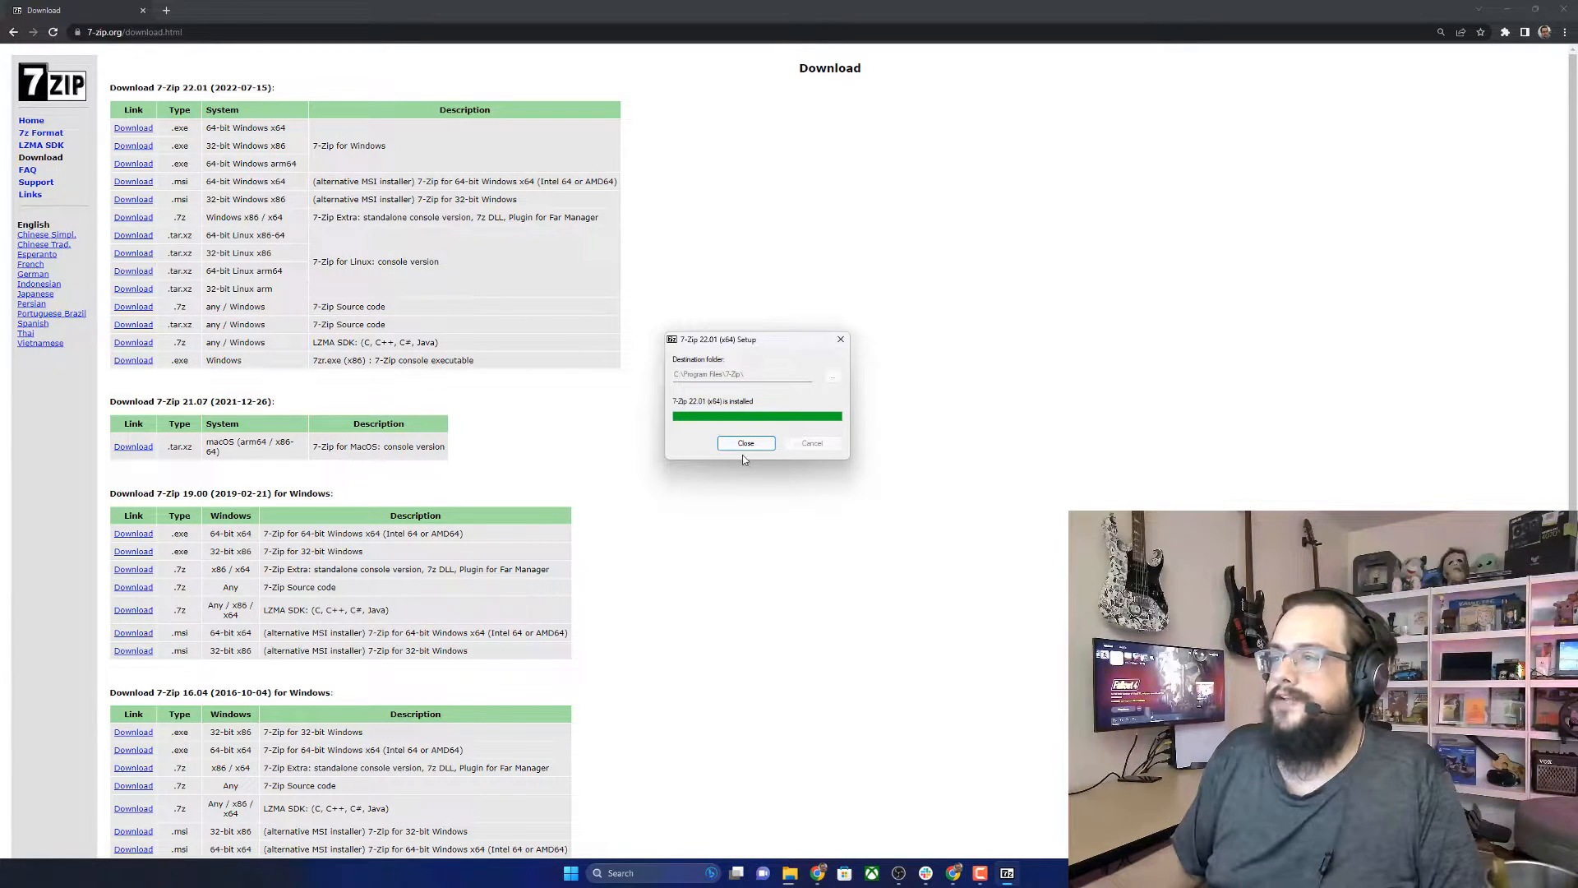
pyautogui.click(750, 448)
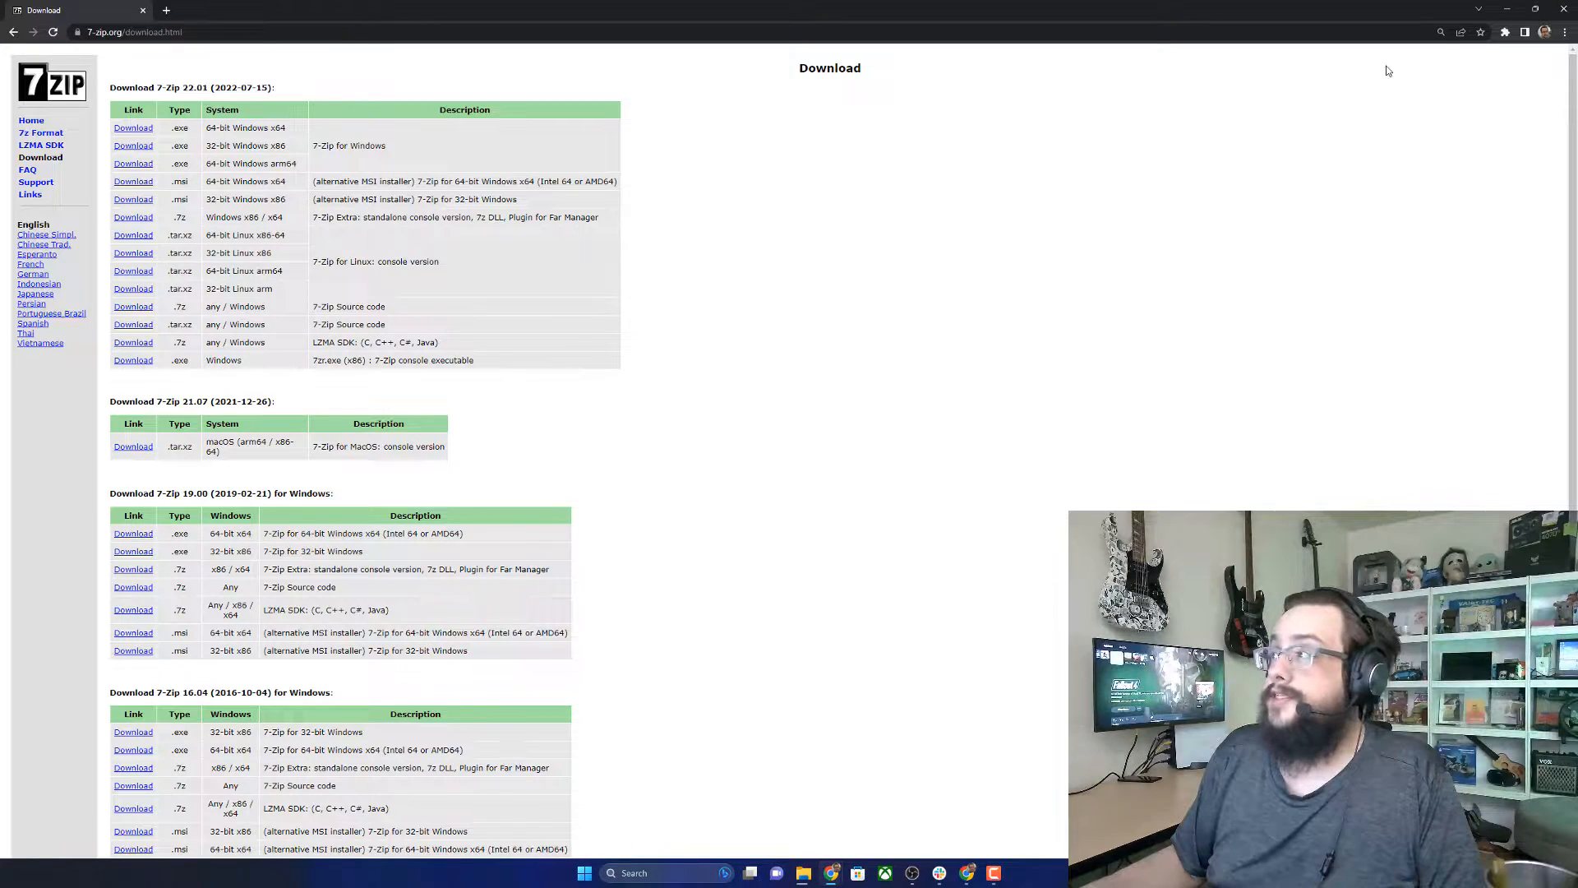
# Step: Minimize the browser and show the Desktop folder in a File Explorer window
pyautogui.click(1506, 9)
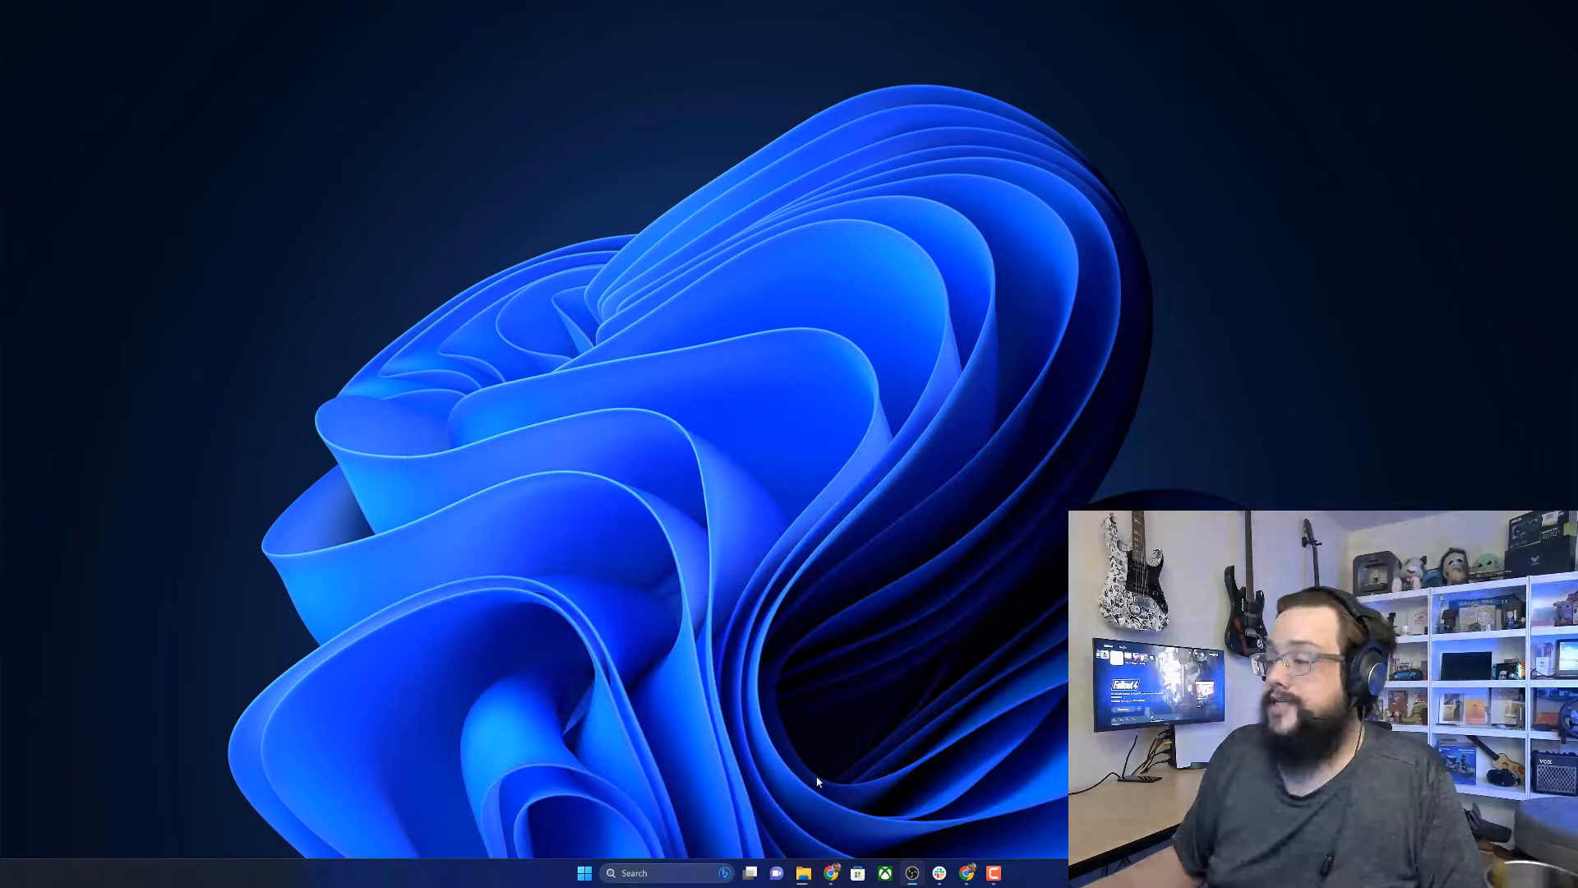
pyautogui.rightClick(811, 878)
pyautogui.click(796, 804)
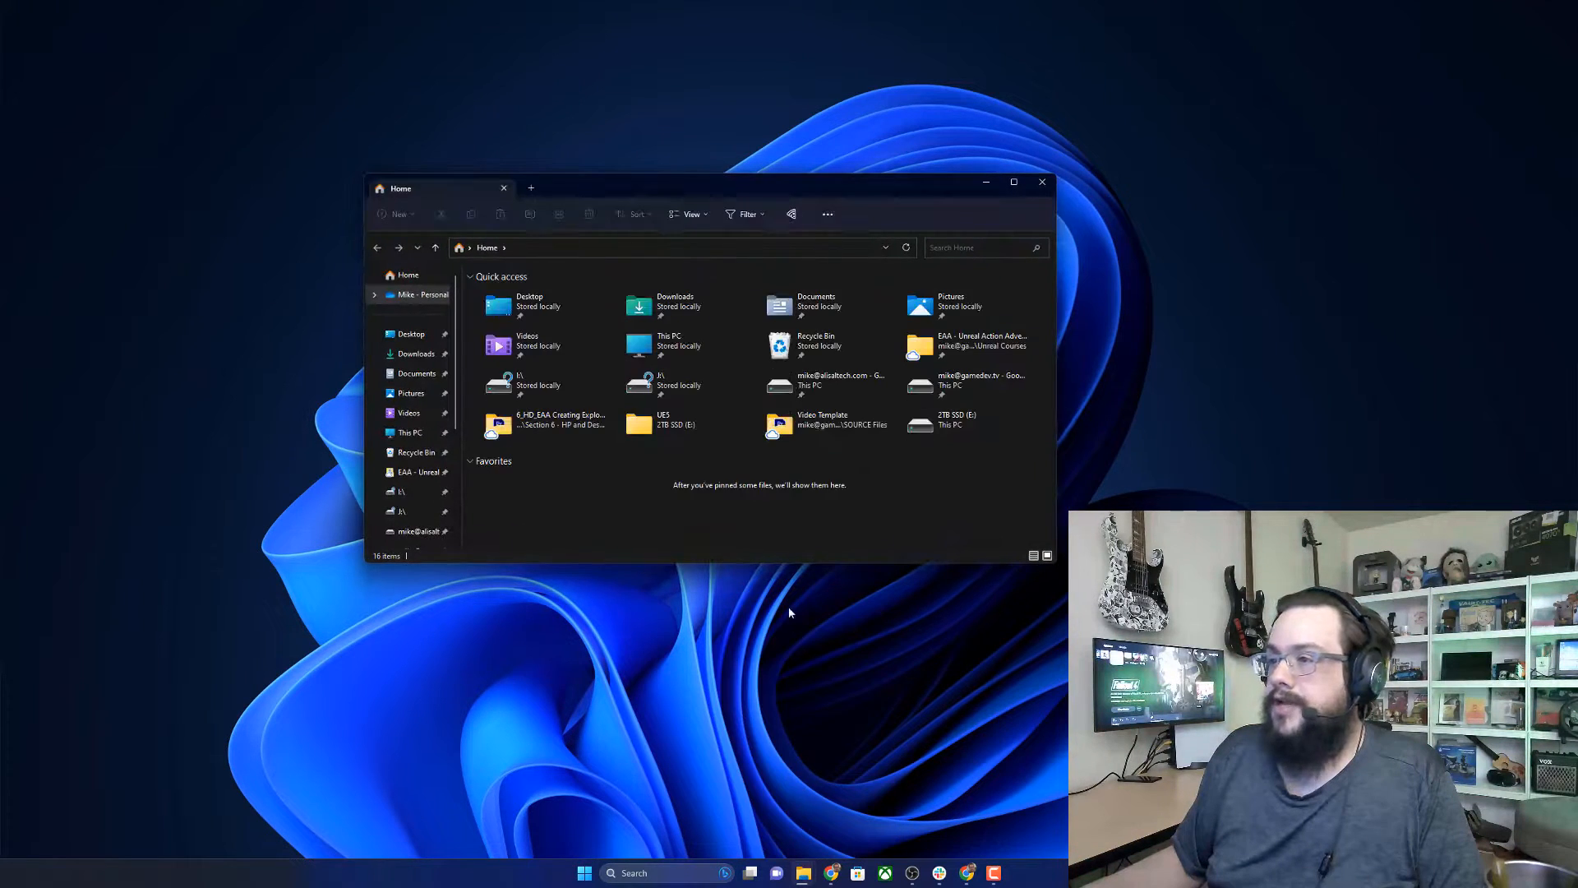
pyautogui.click(422, 336)
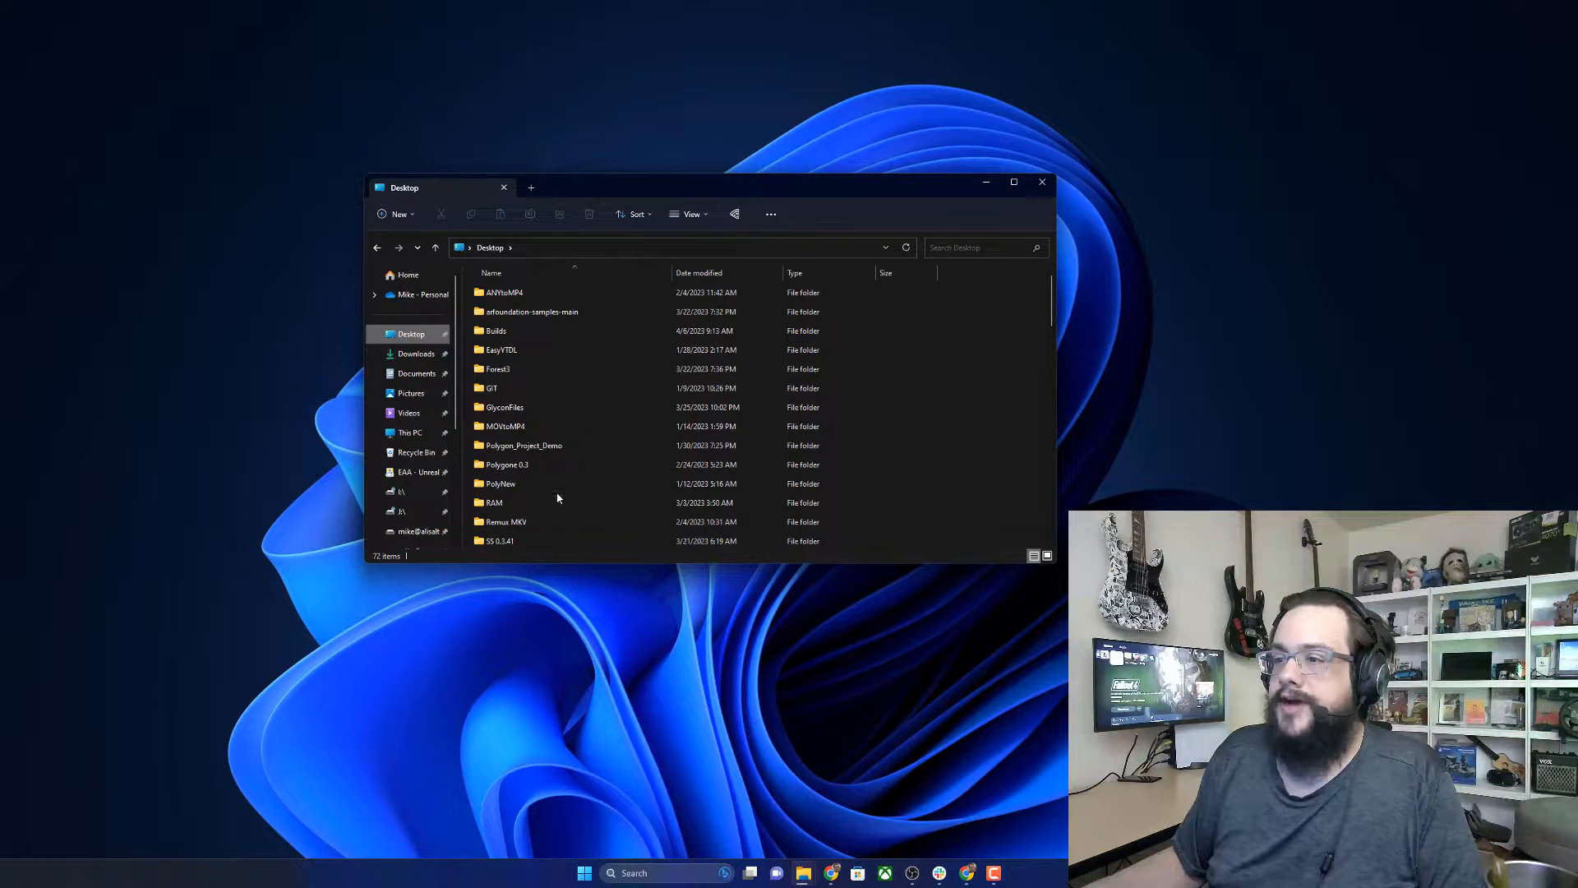
# Step: Start adding the Polygone 0.3 folder to a 7-Zip archive and minimize the File Explorer window
pyautogui.click(504, 467)
pyautogui.rightClick(505, 468)
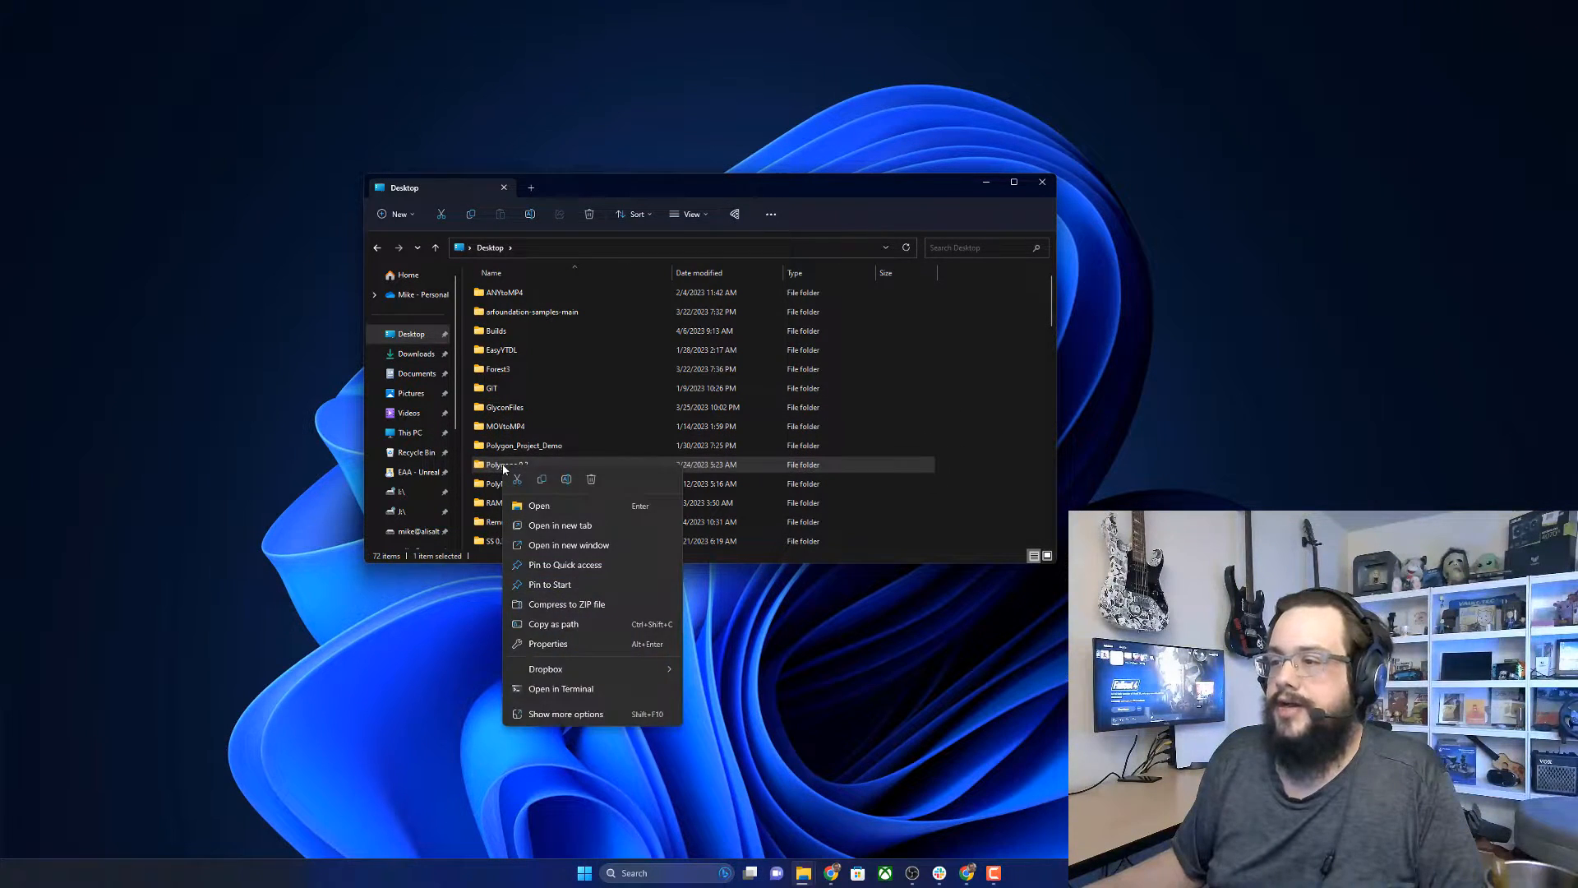
pyautogui.click(566, 714)
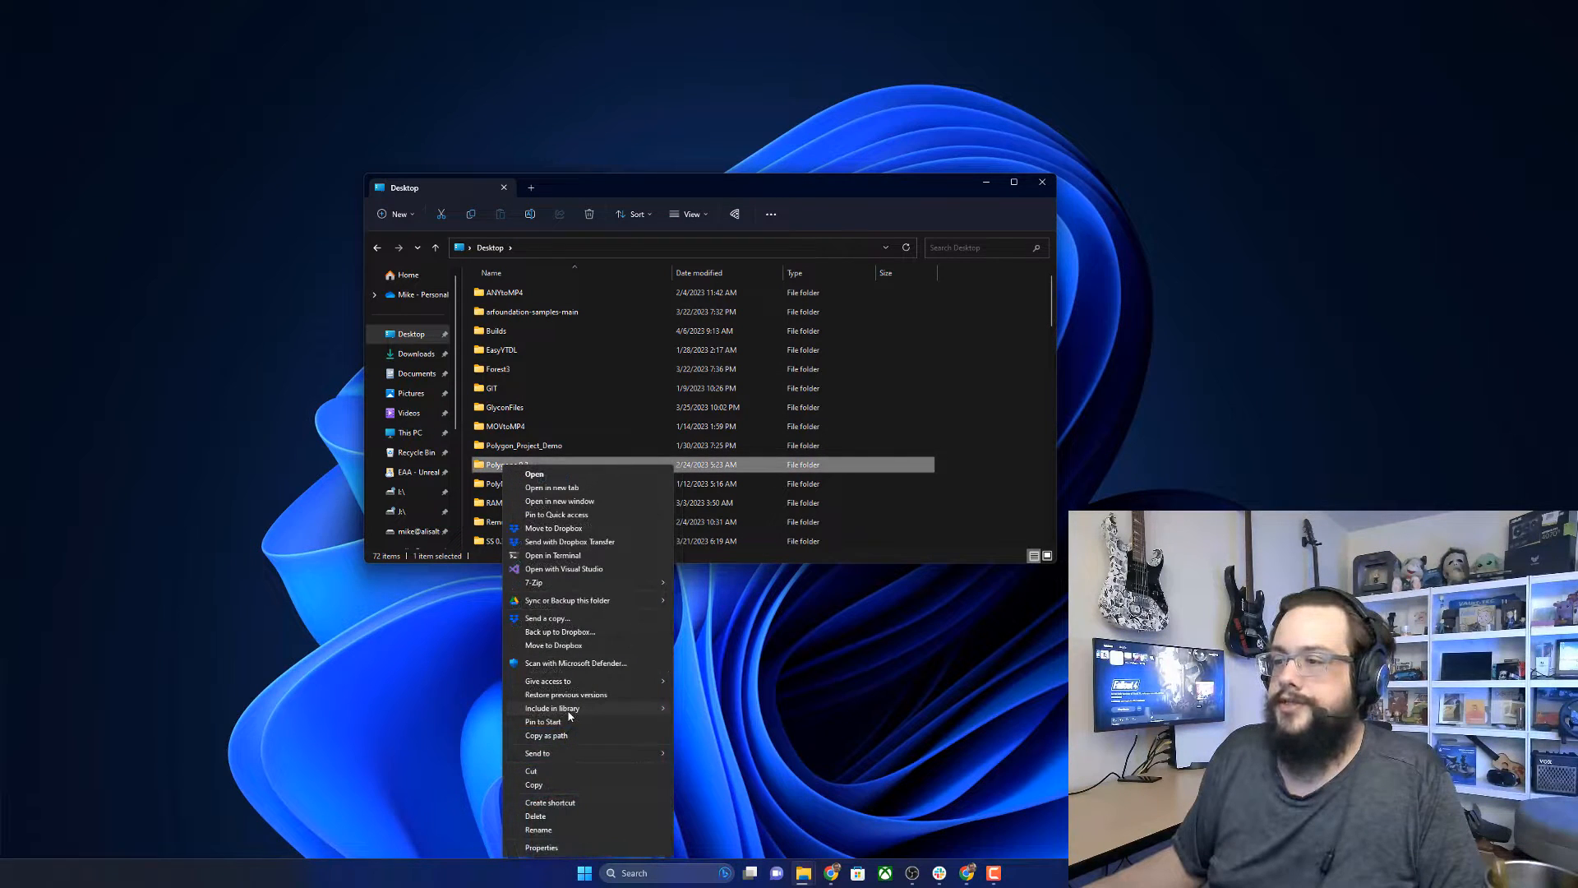
pyautogui.moveTo(569, 712)
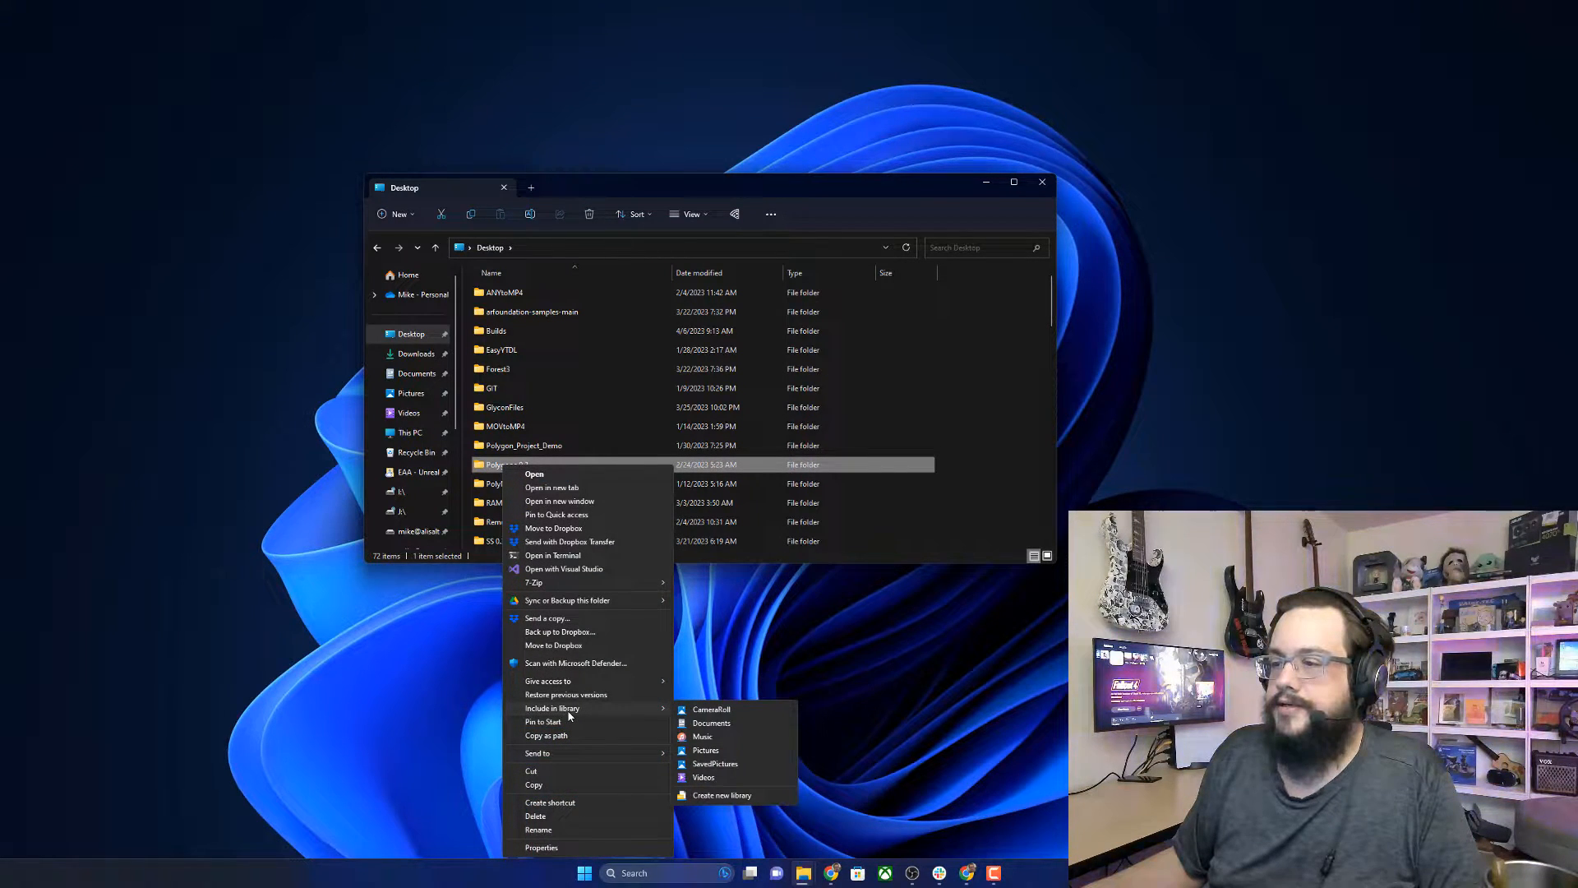
pyautogui.moveTo(554, 582)
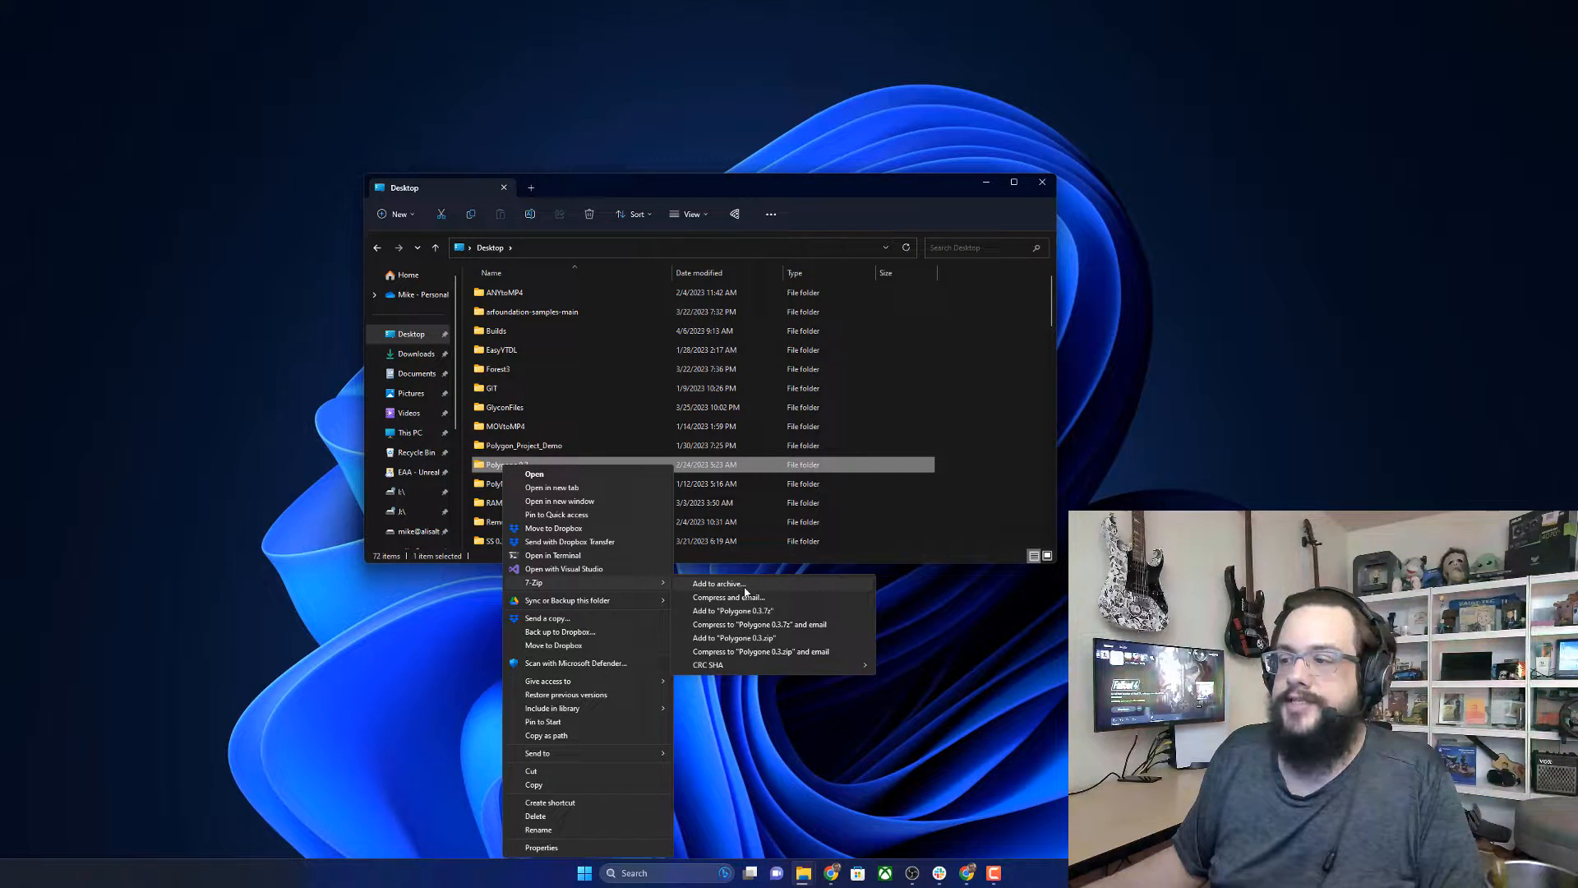
pyautogui.click(718, 584)
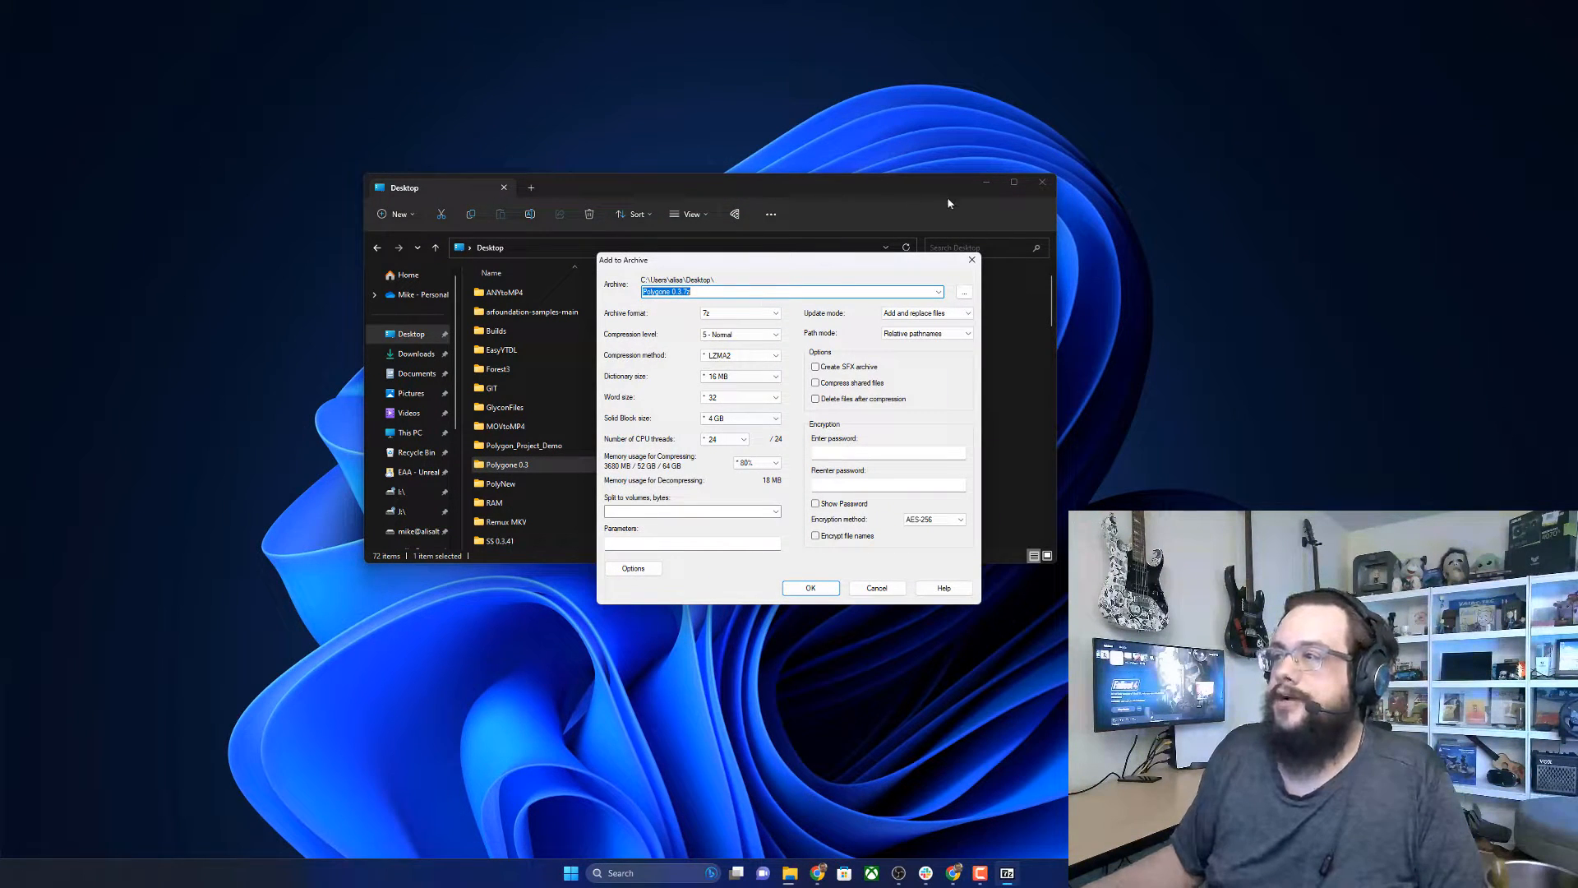
pyautogui.click(986, 182)
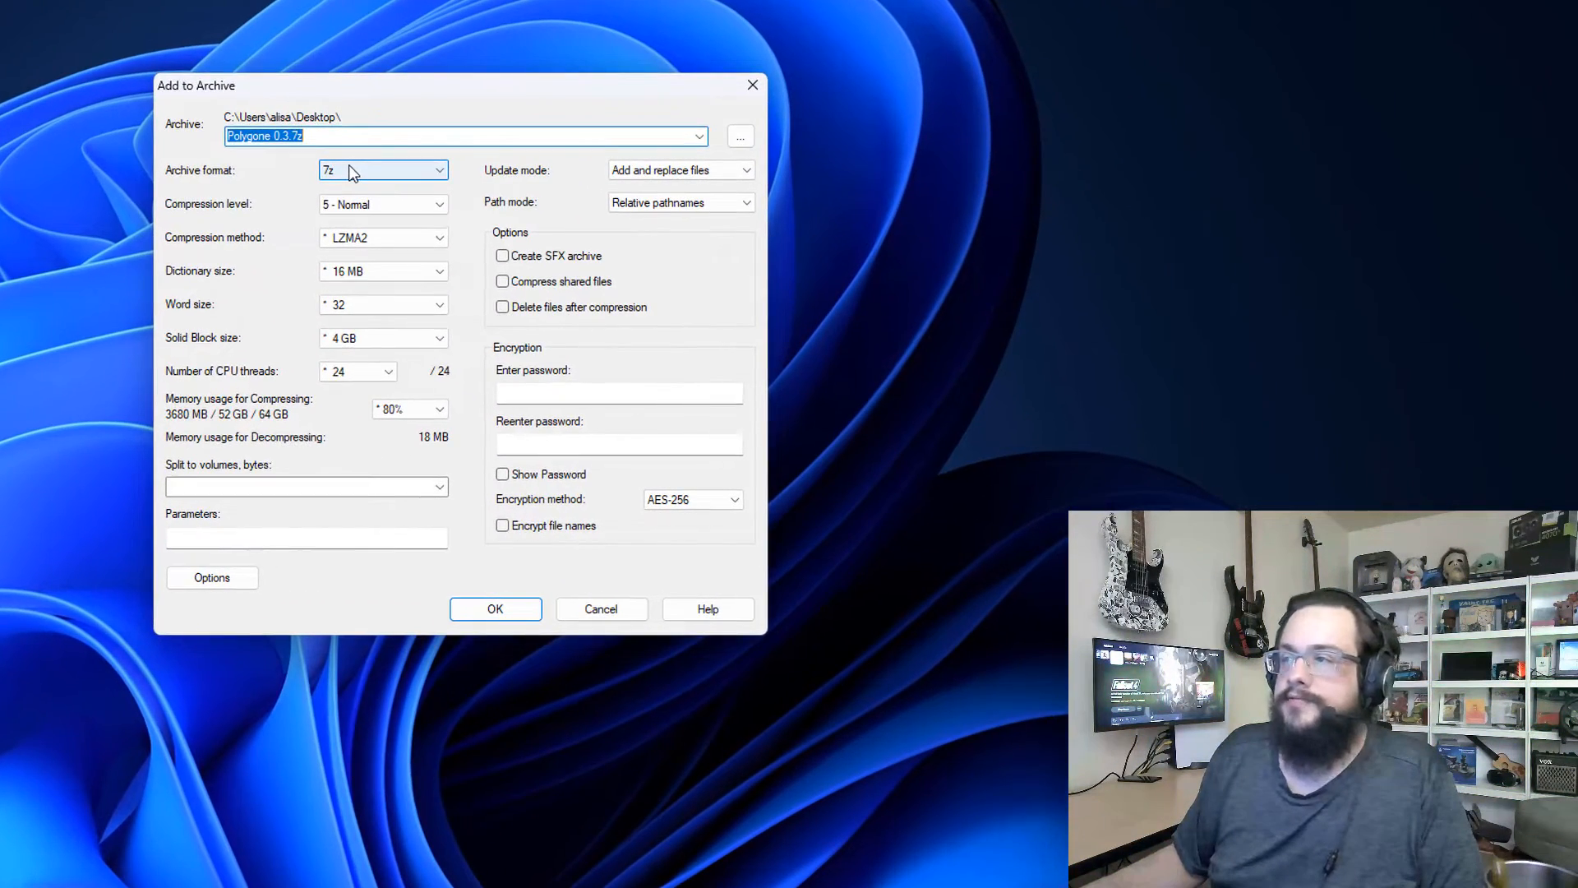
# Step: Set the archive format to zip
pyautogui.click(689, 302)
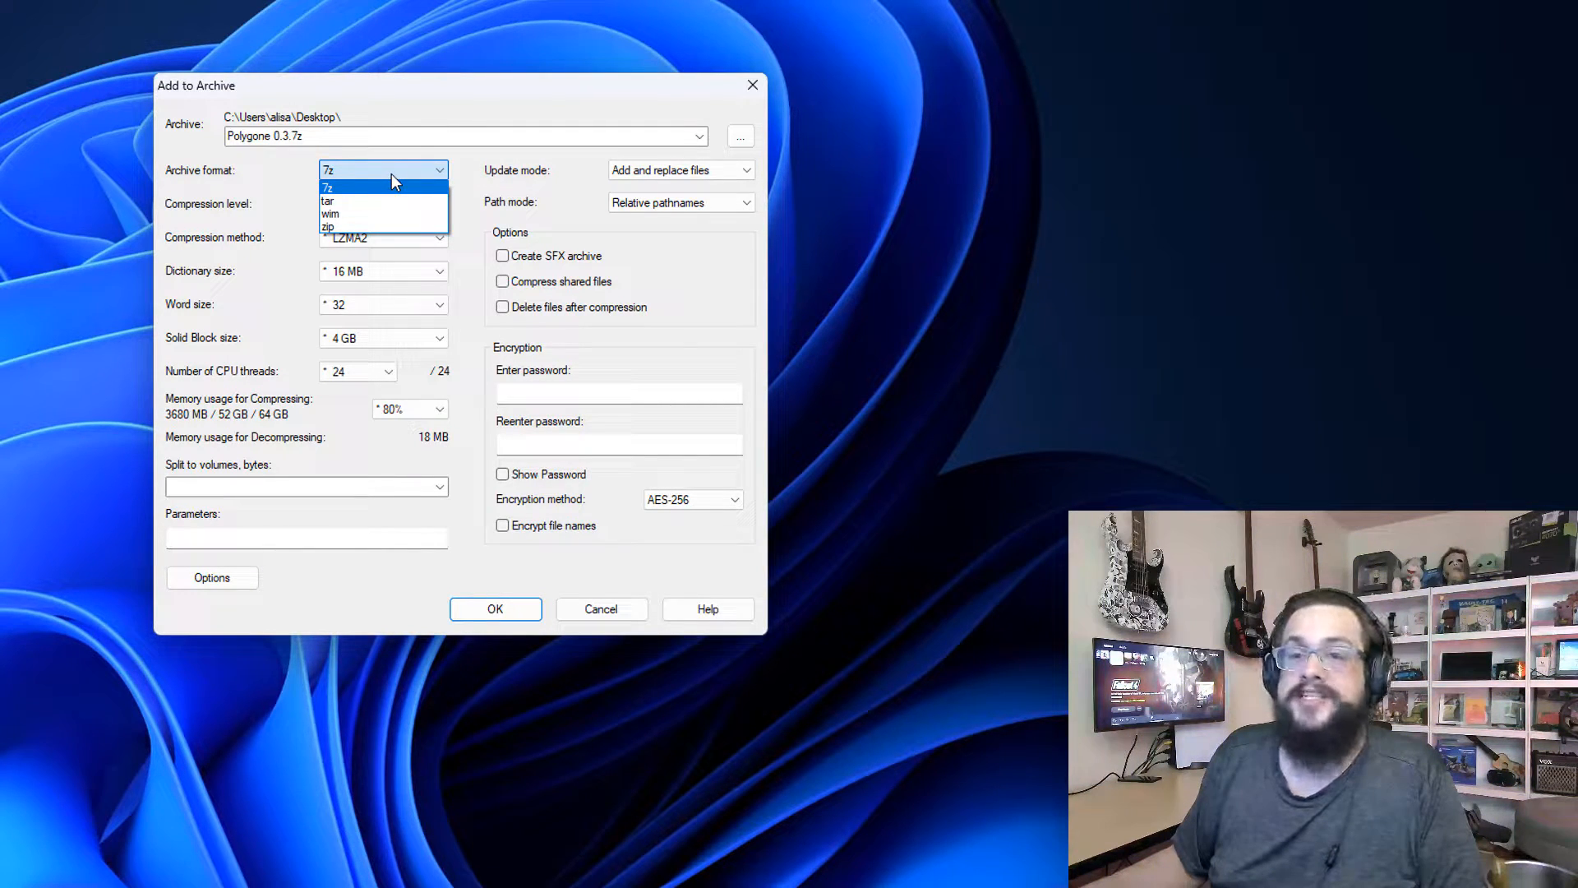
pyautogui.click(388, 174)
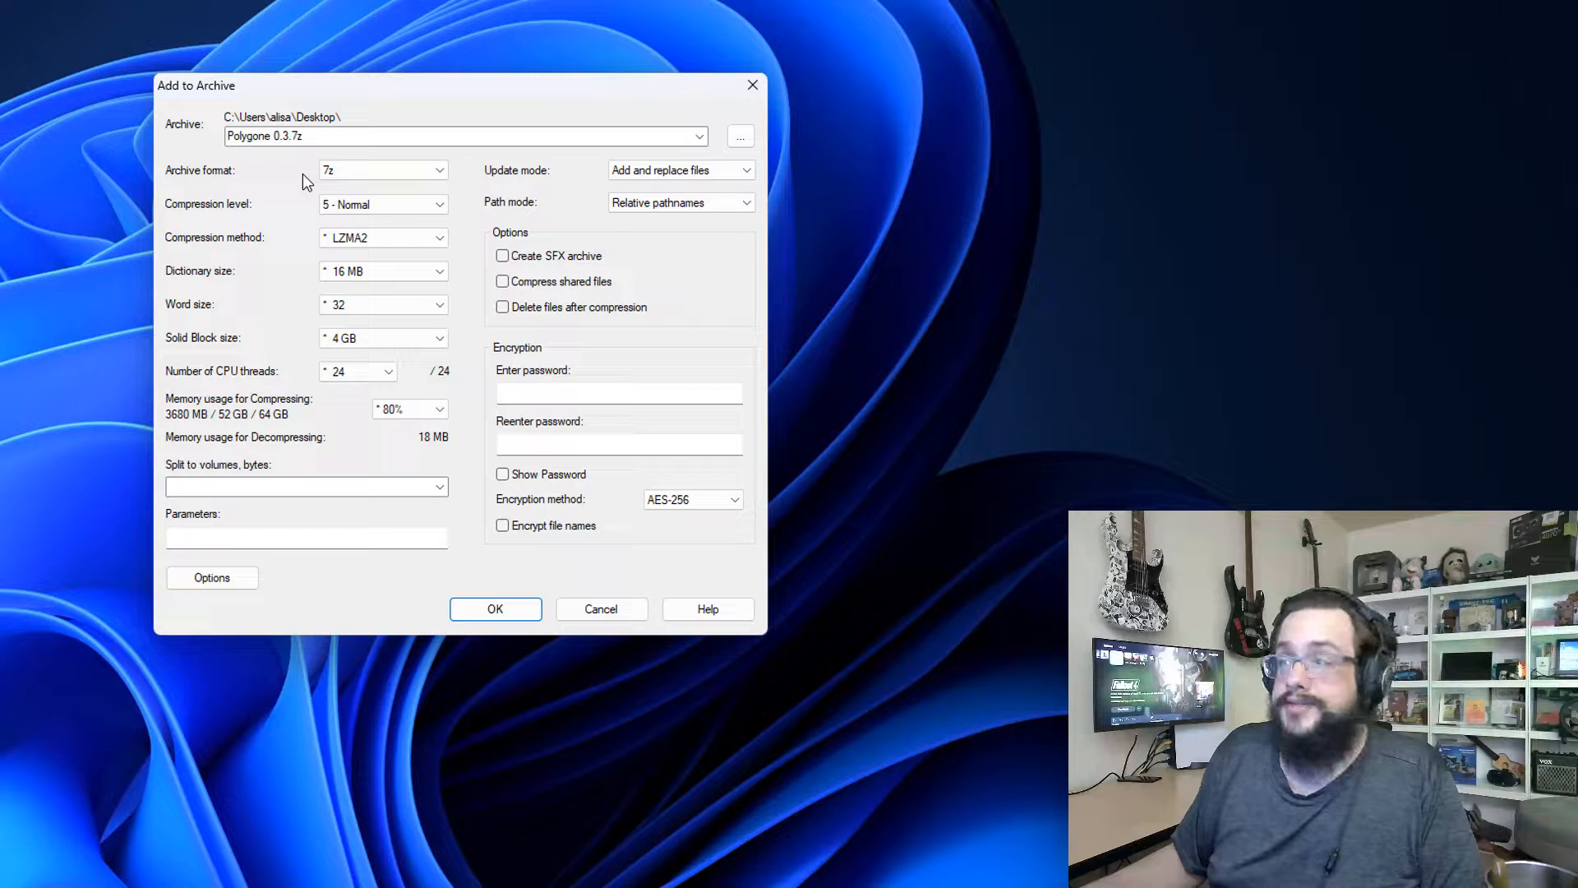
pyautogui.click(357, 164)
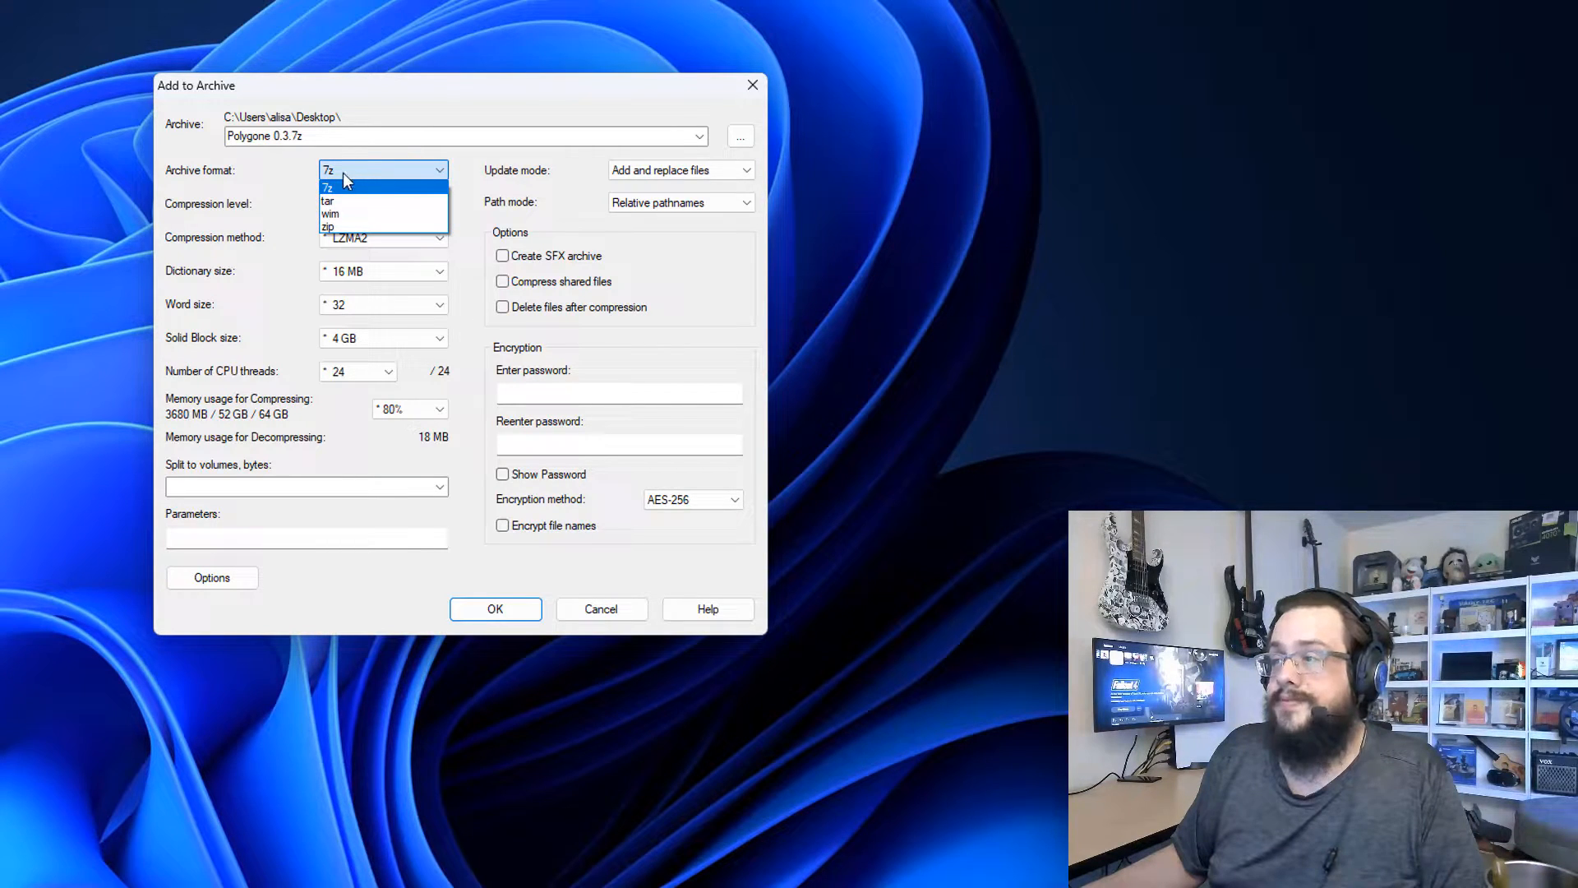
pyautogui.click(345, 226)
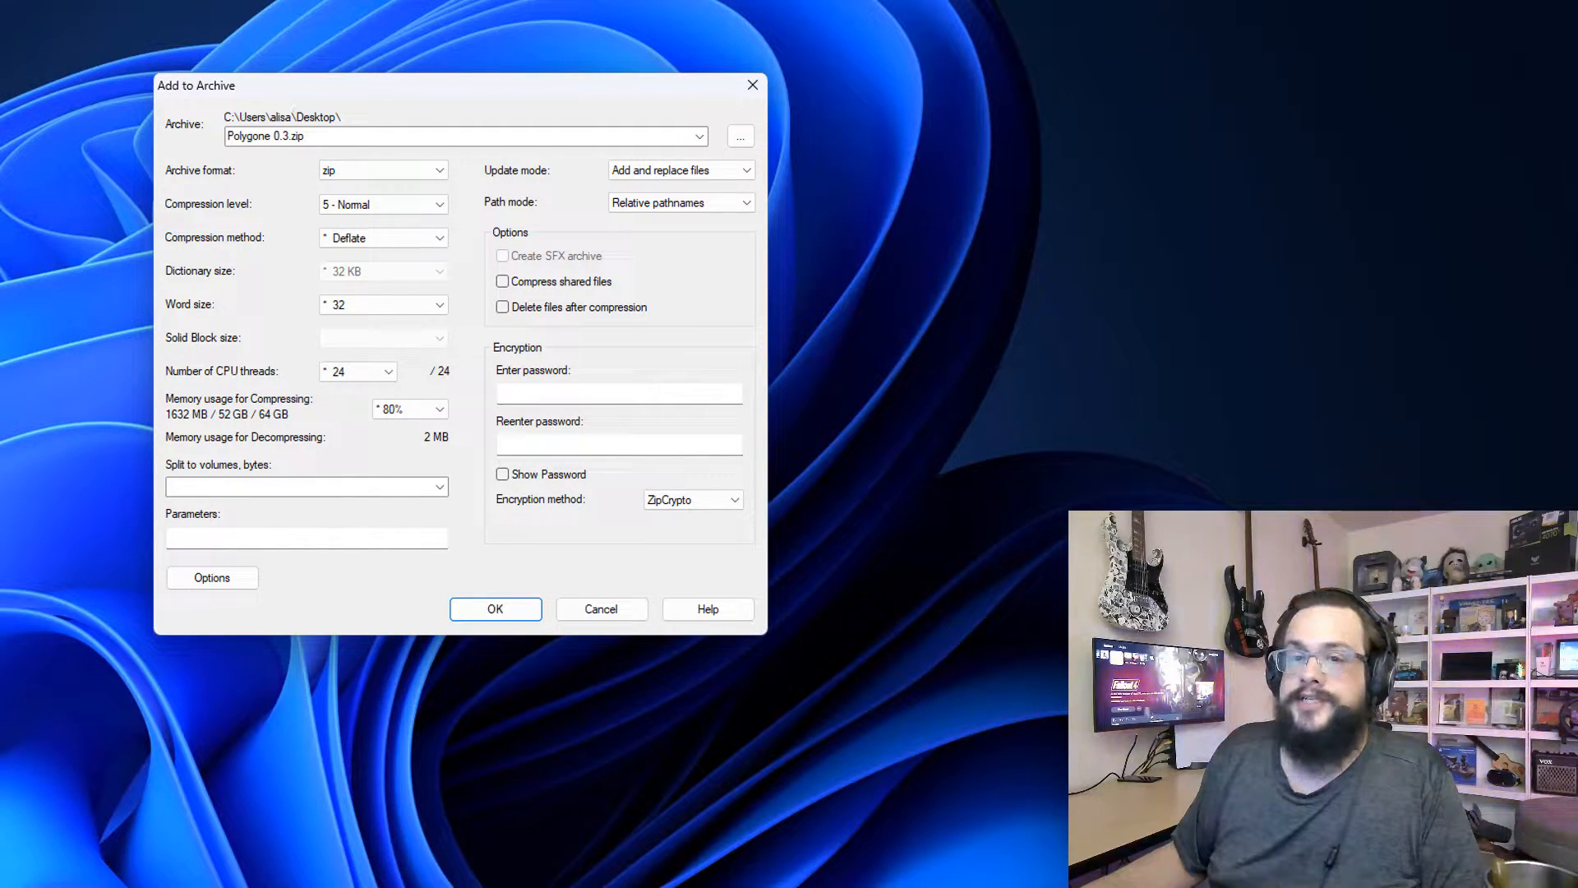
# Step: Set the archive format back to 7z
pyautogui.click(375, 206)
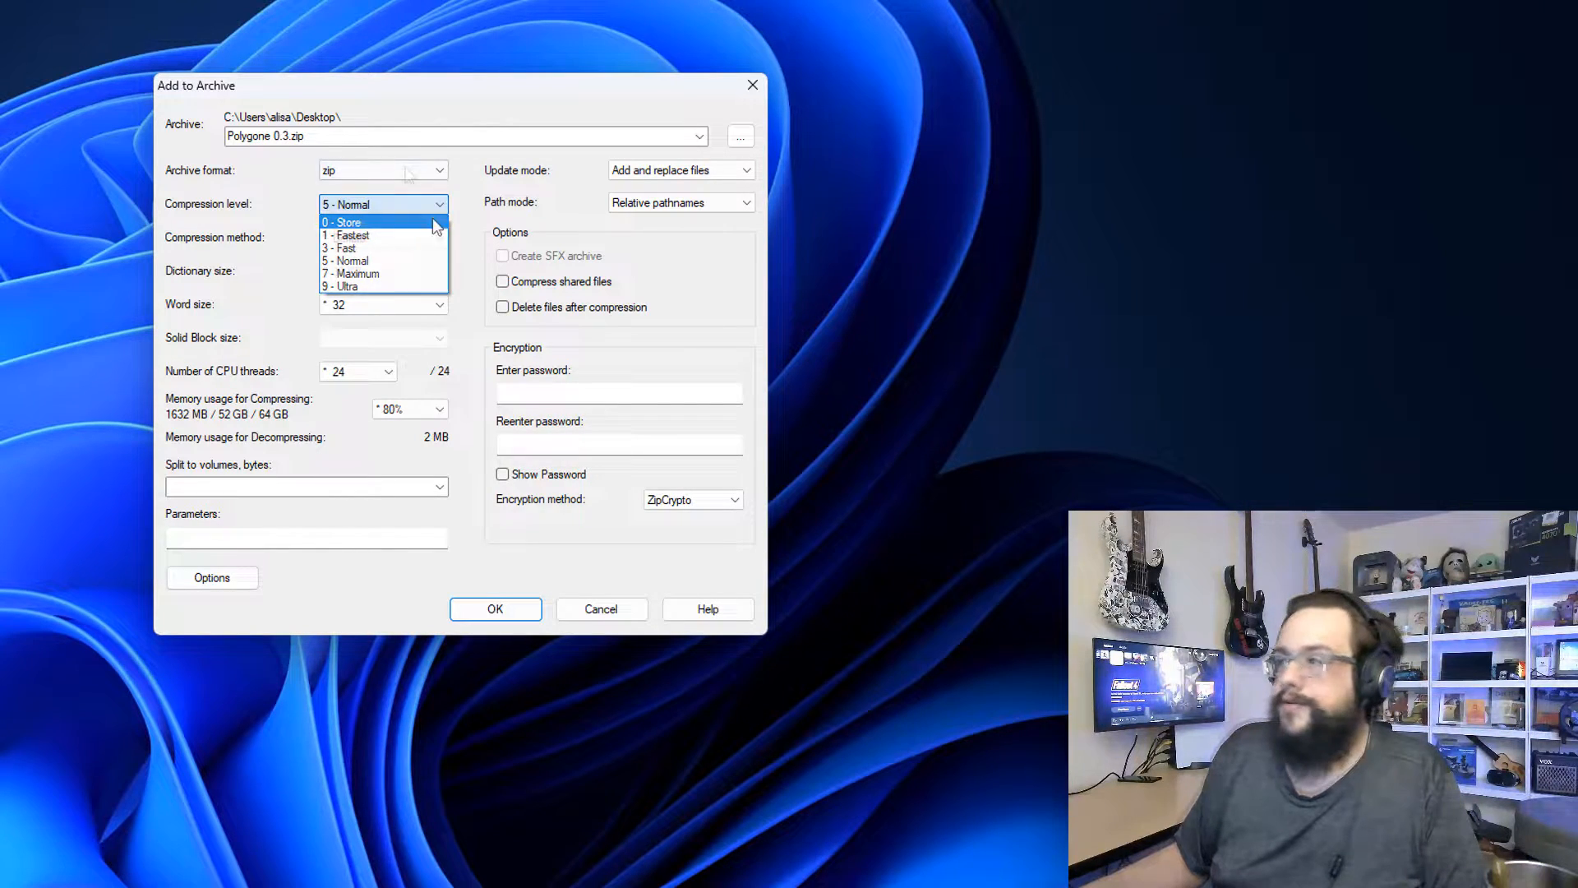
pyautogui.click(406, 170)
pyautogui.click(406, 170)
pyautogui.click(384, 182)
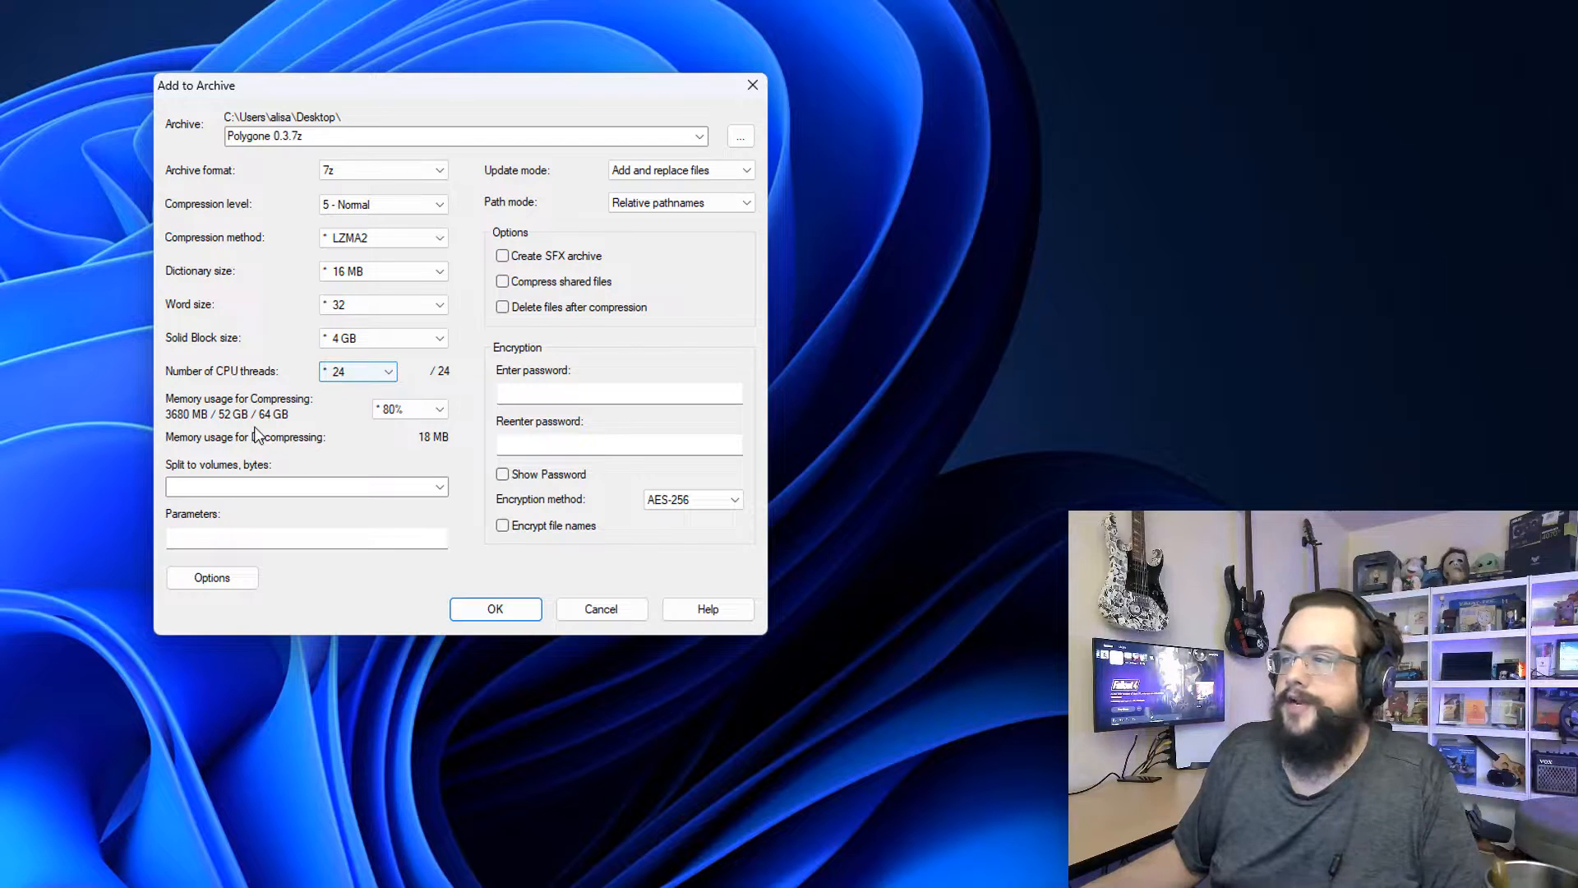
# Step: Examine the available choices for compression memory usage, CPU threads, solid block size, word size, dictionary size and compression method
pyautogui.click(432, 414)
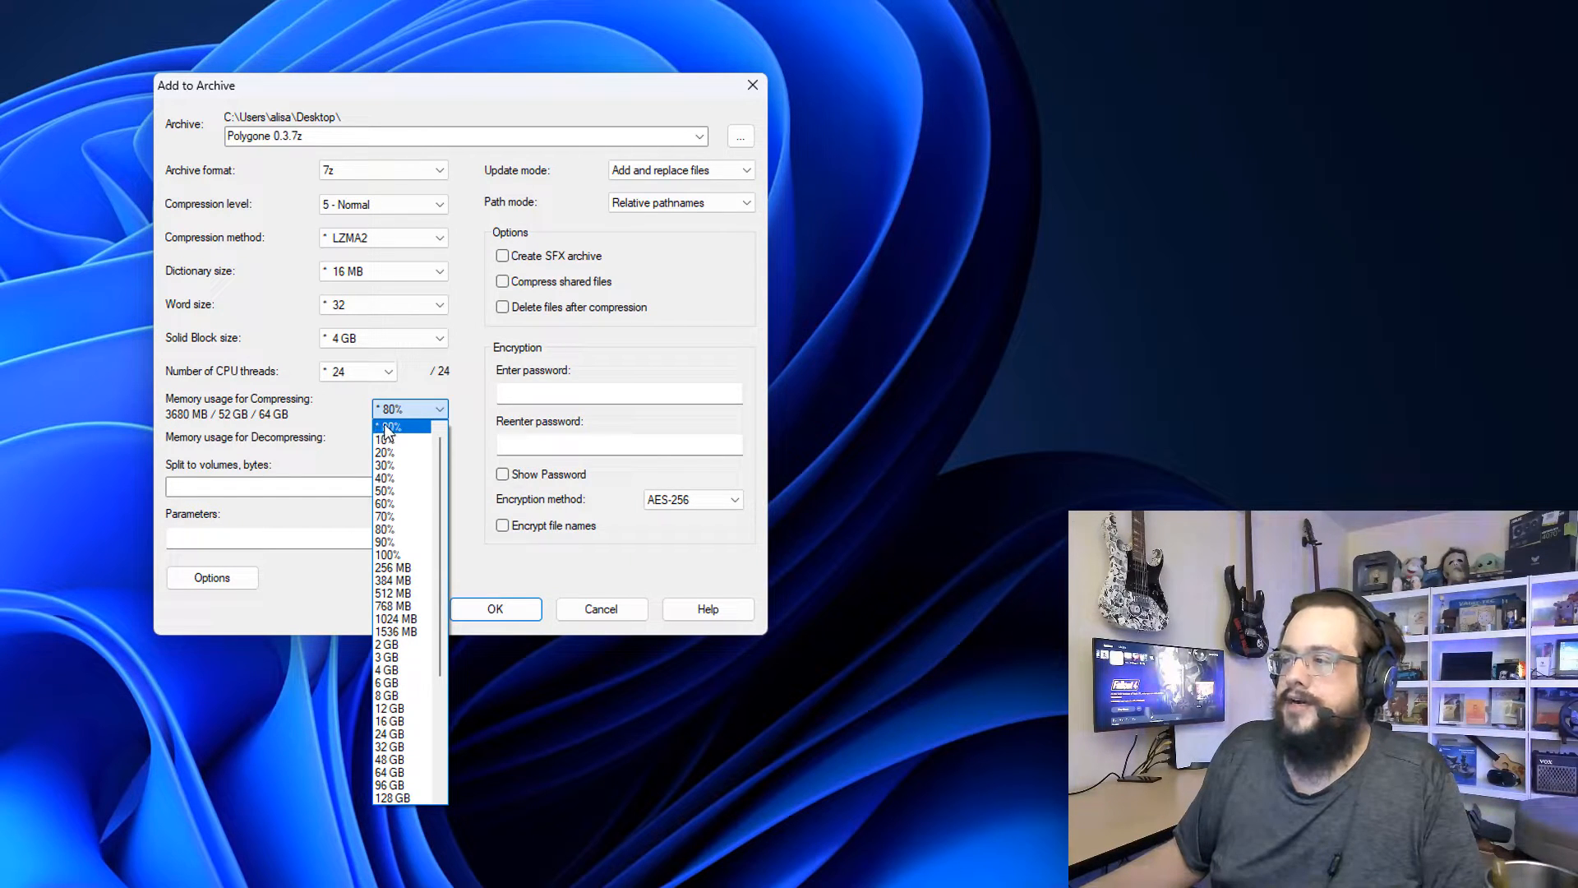
pyautogui.click(280, 424)
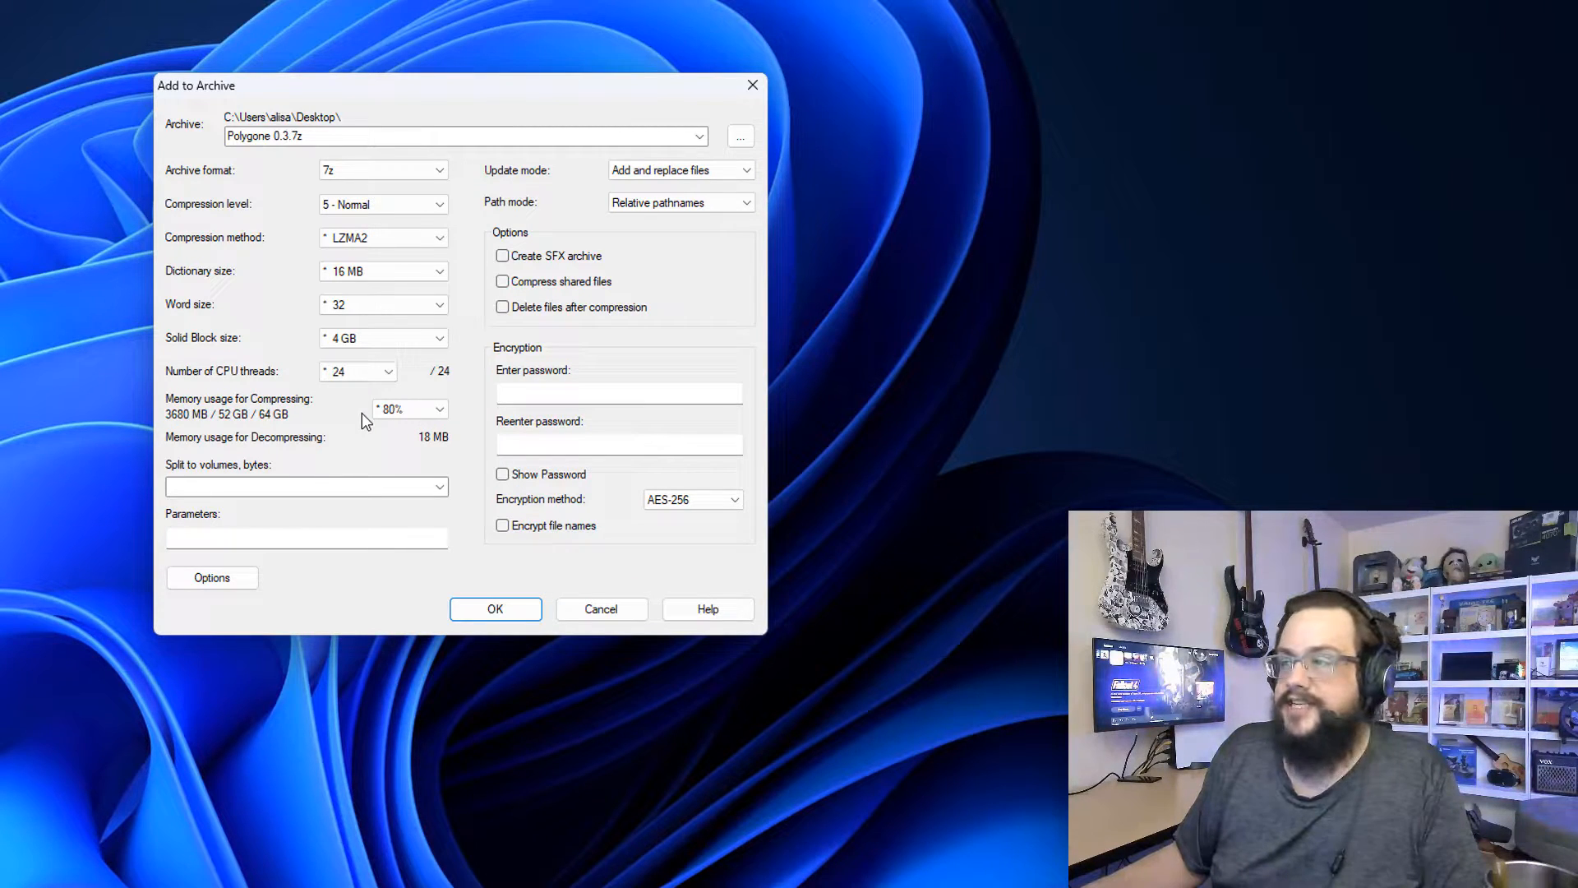
pyautogui.click(387, 374)
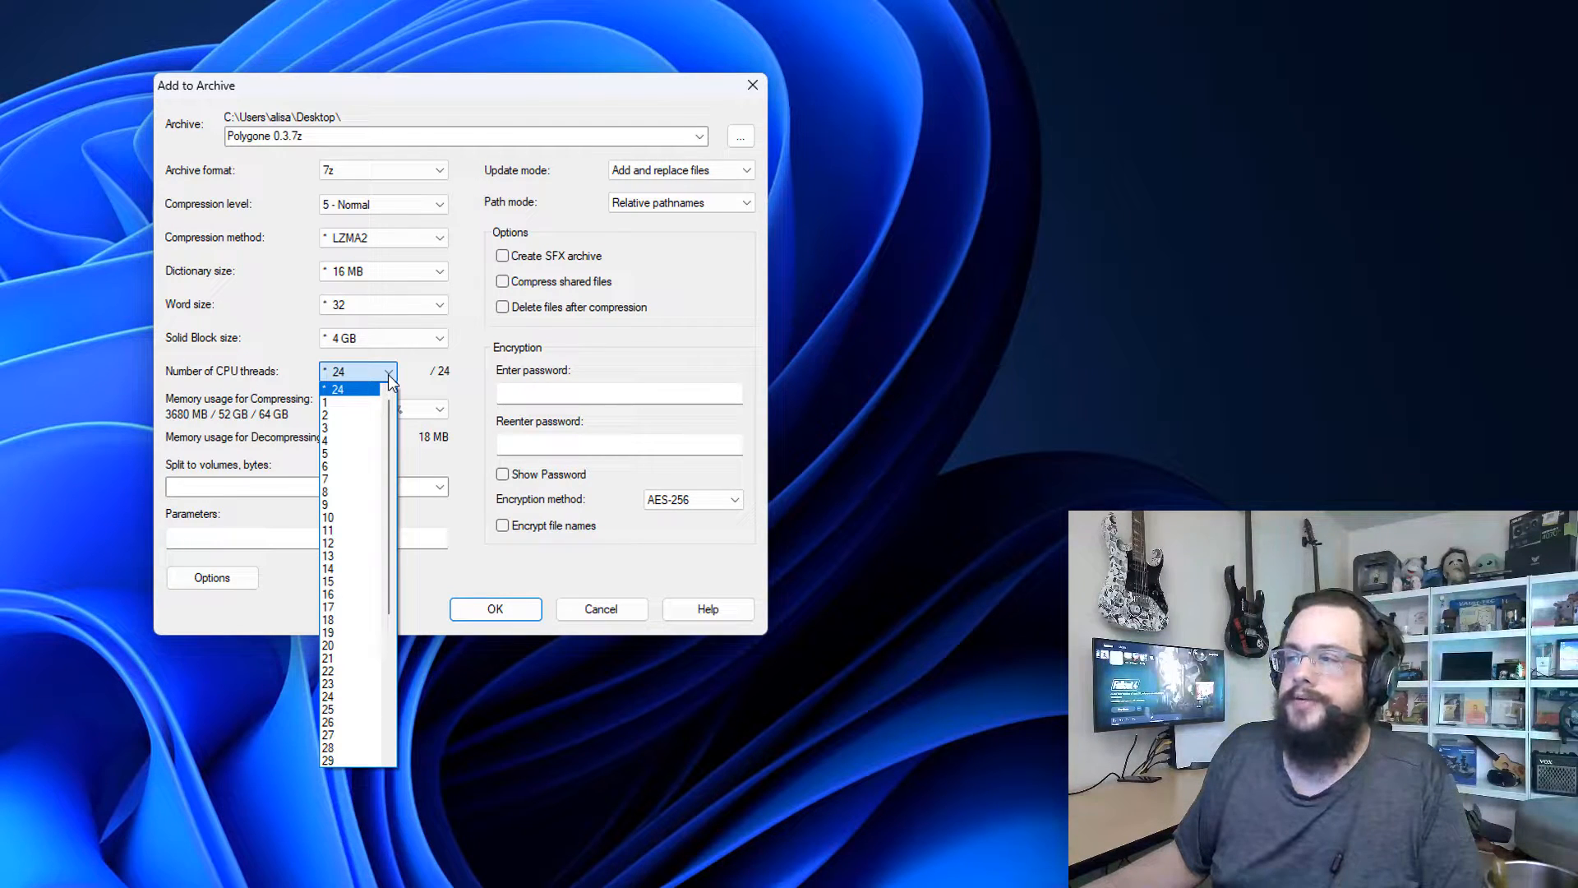
pyautogui.click(389, 379)
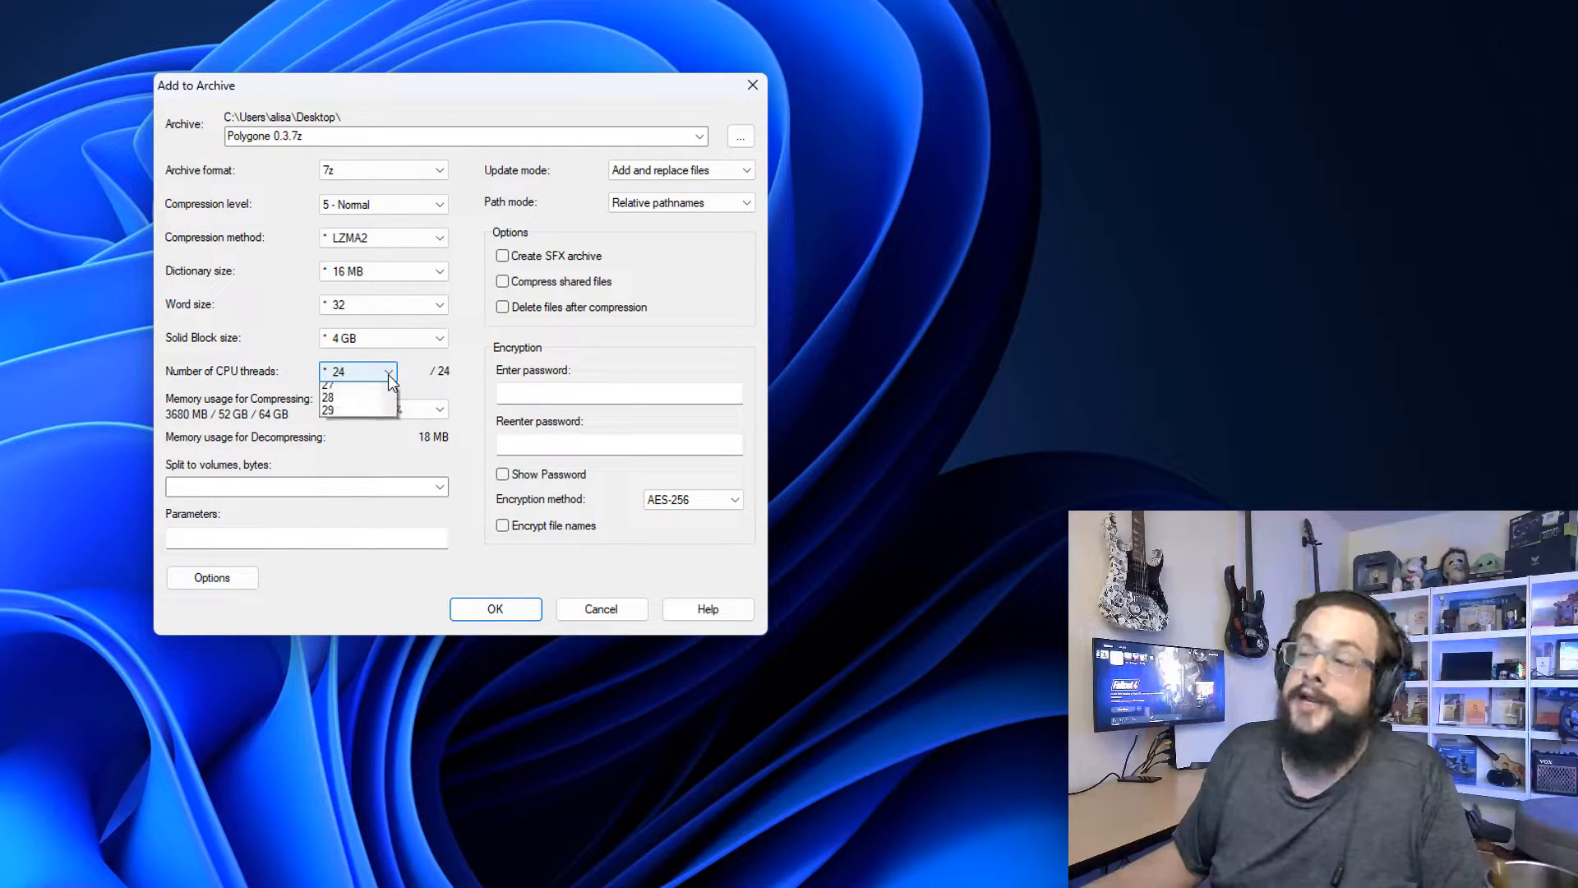
pyautogui.click(390, 379)
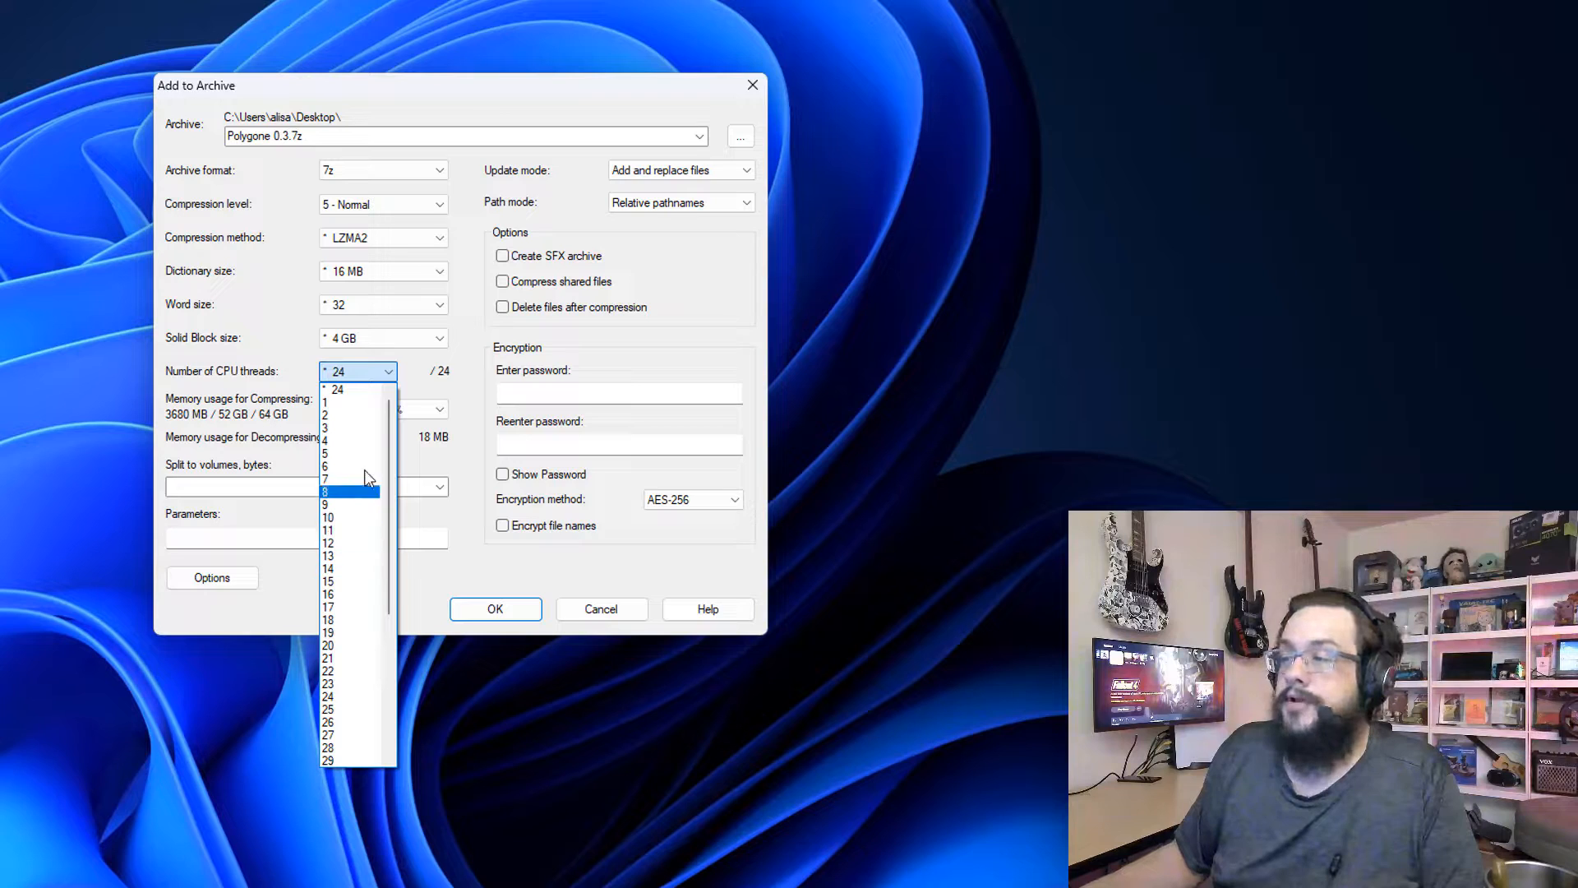
pyautogui.click(316, 398)
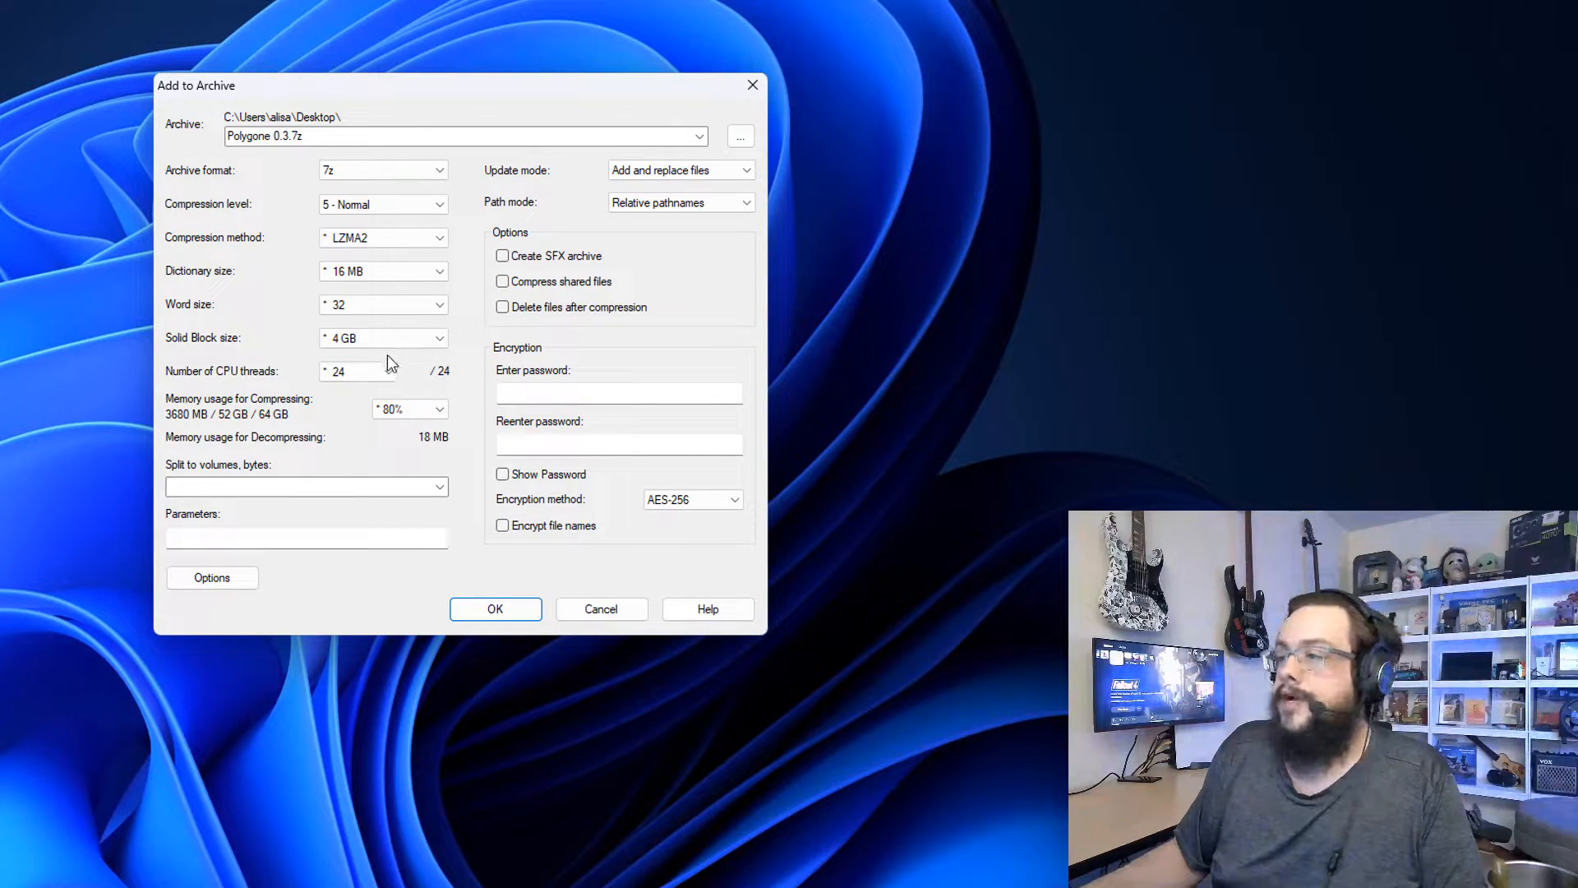
pyautogui.click(369, 338)
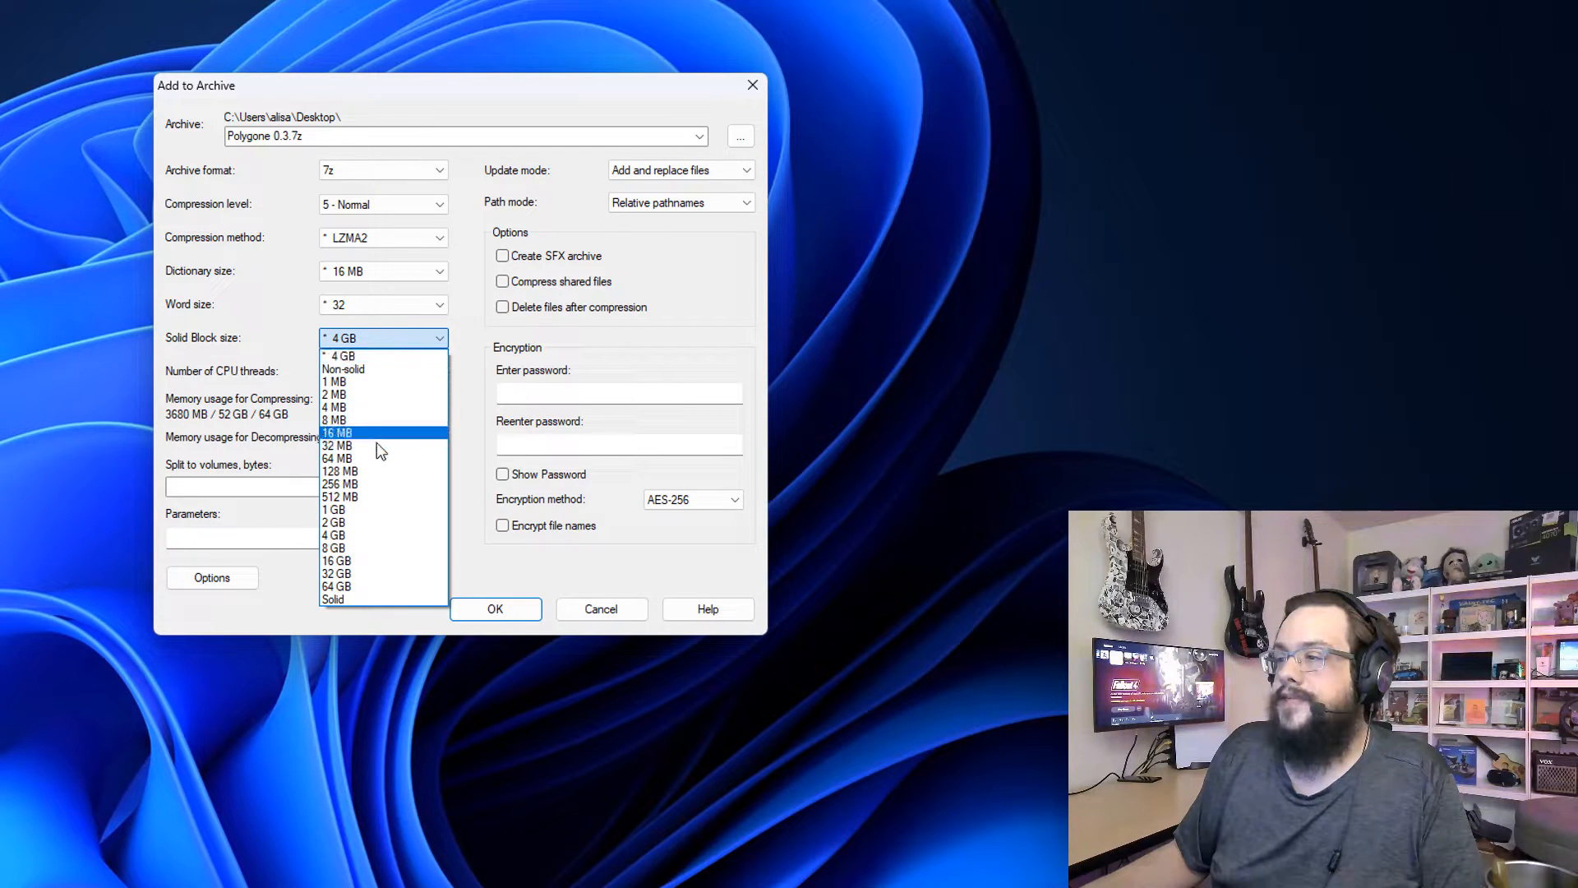
pyautogui.click(368, 337)
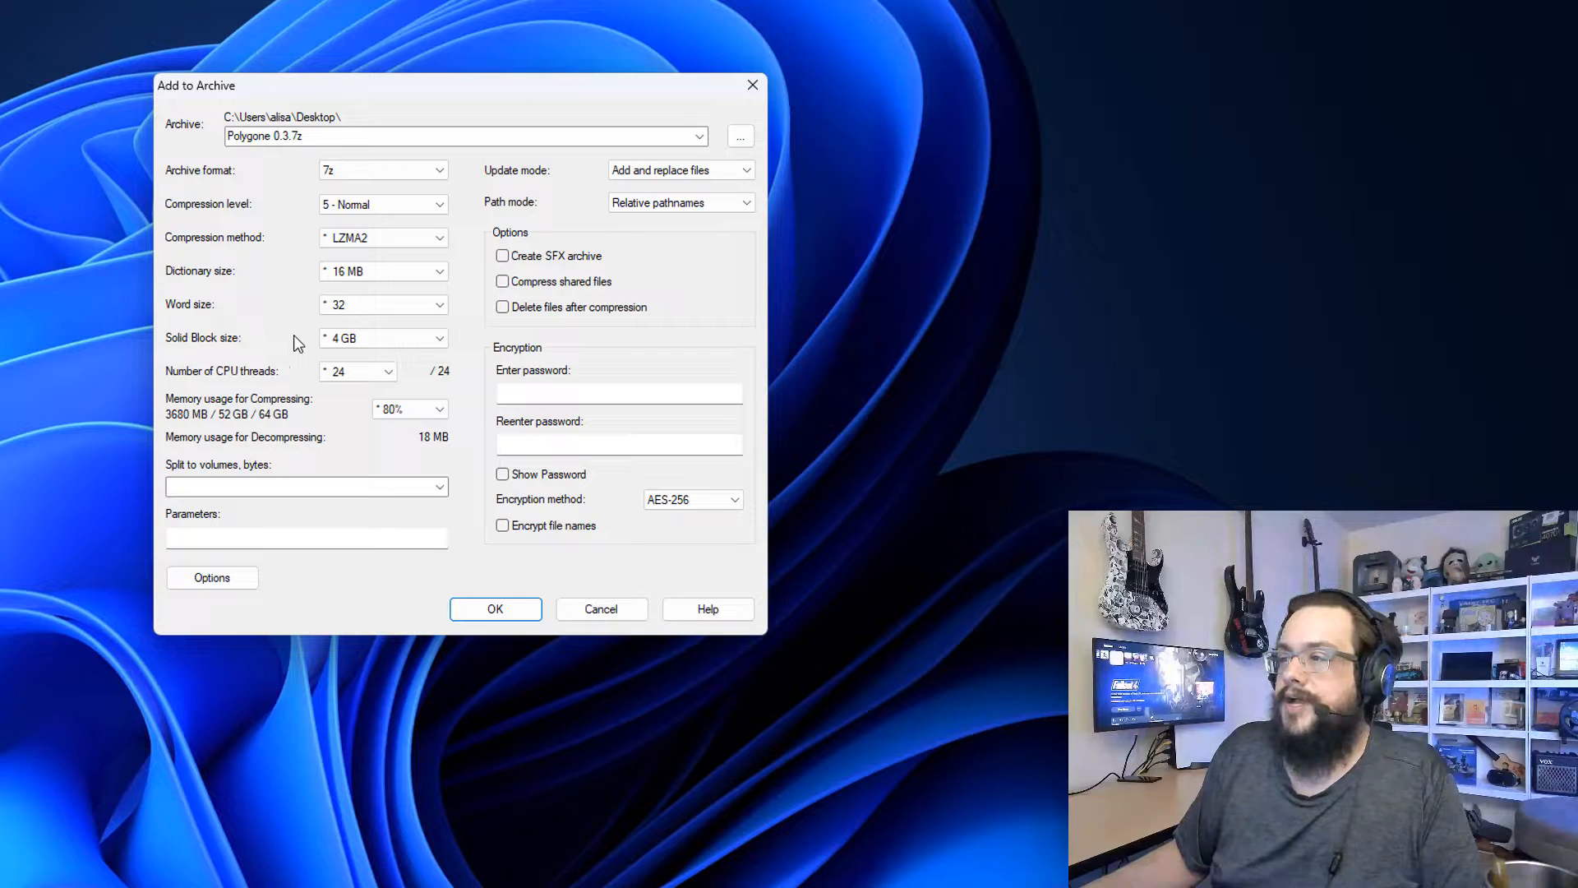
pyautogui.click(333, 306)
pyautogui.click(333, 306)
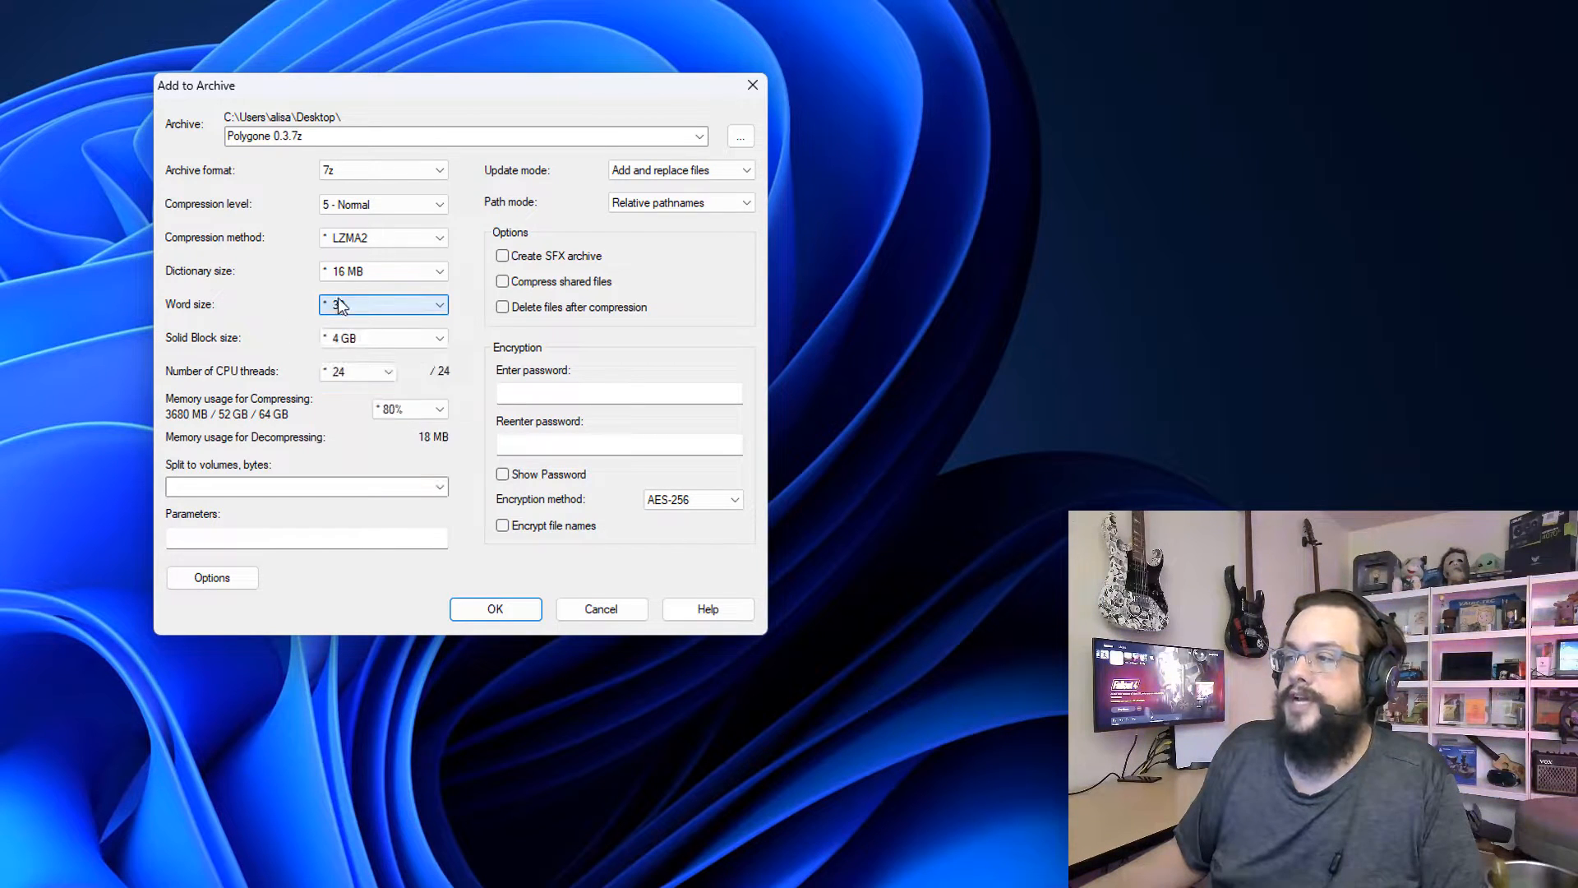
pyautogui.click(350, 268)
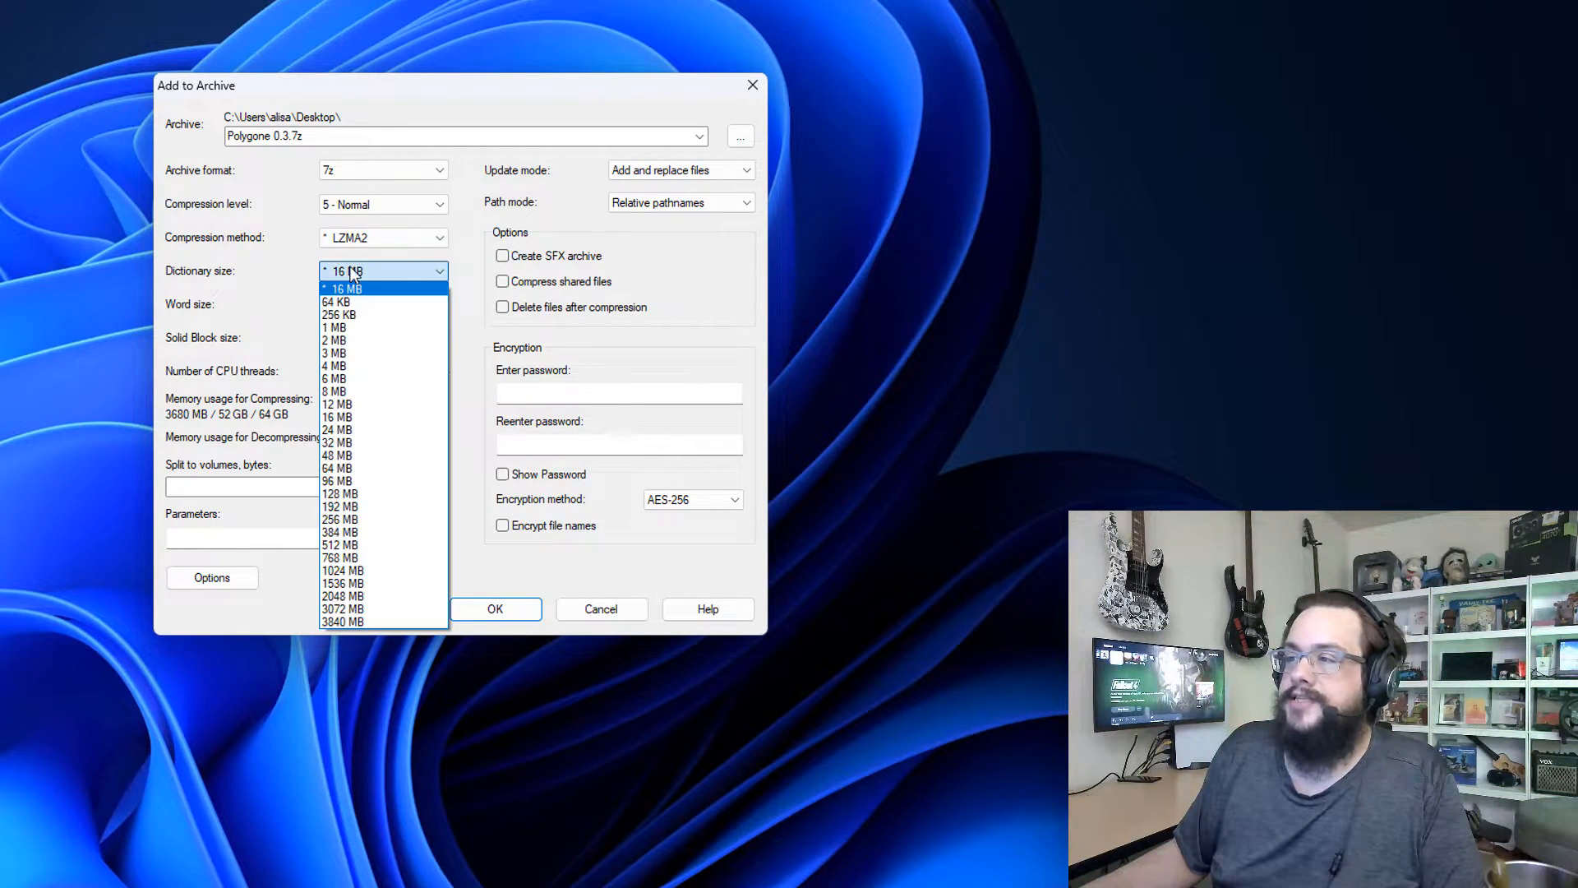
pyautogui.click(352, 273)
pyautogui.click(362, 239)
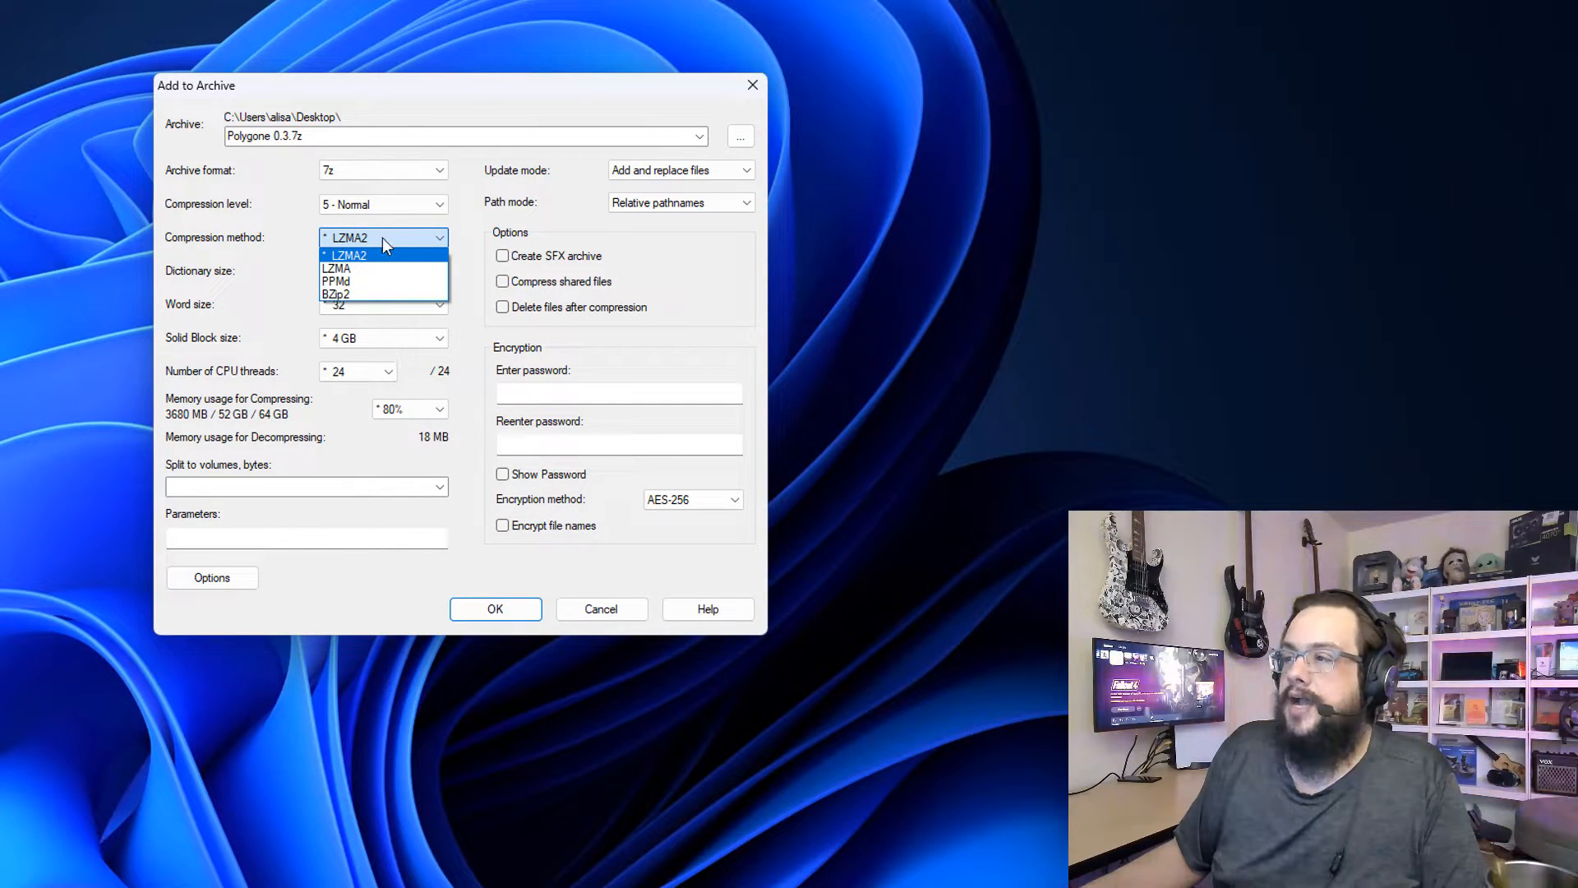
pyautogui.click(306, 266)
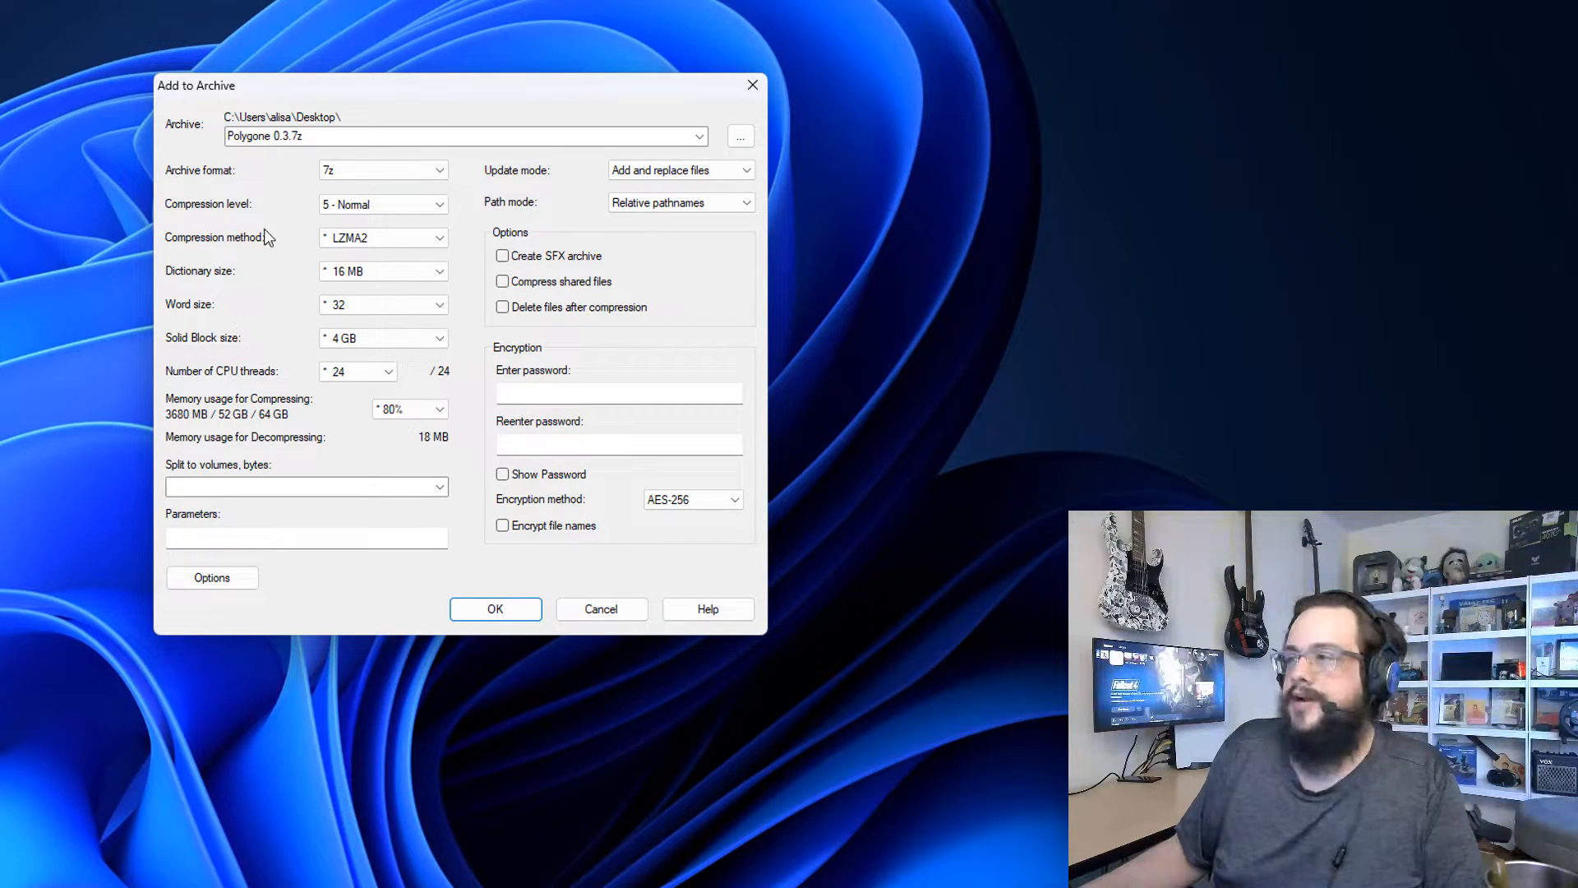
# Step: Set the archive's compression level to 9 - Ultra
pyautogui.click(358, 210)
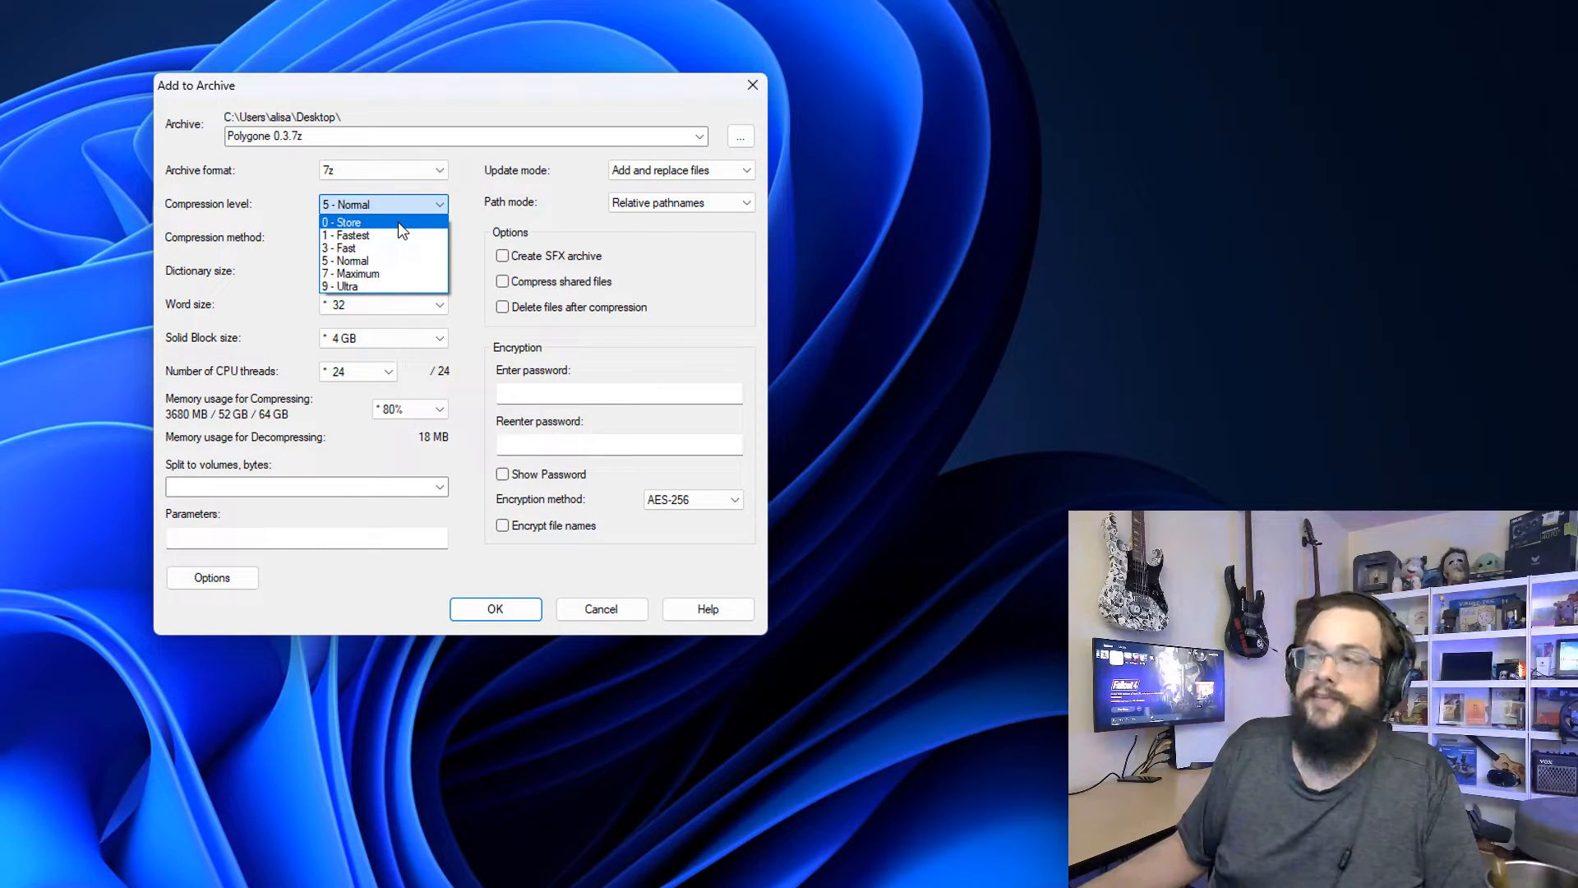
pyautogui.click(376, 285)
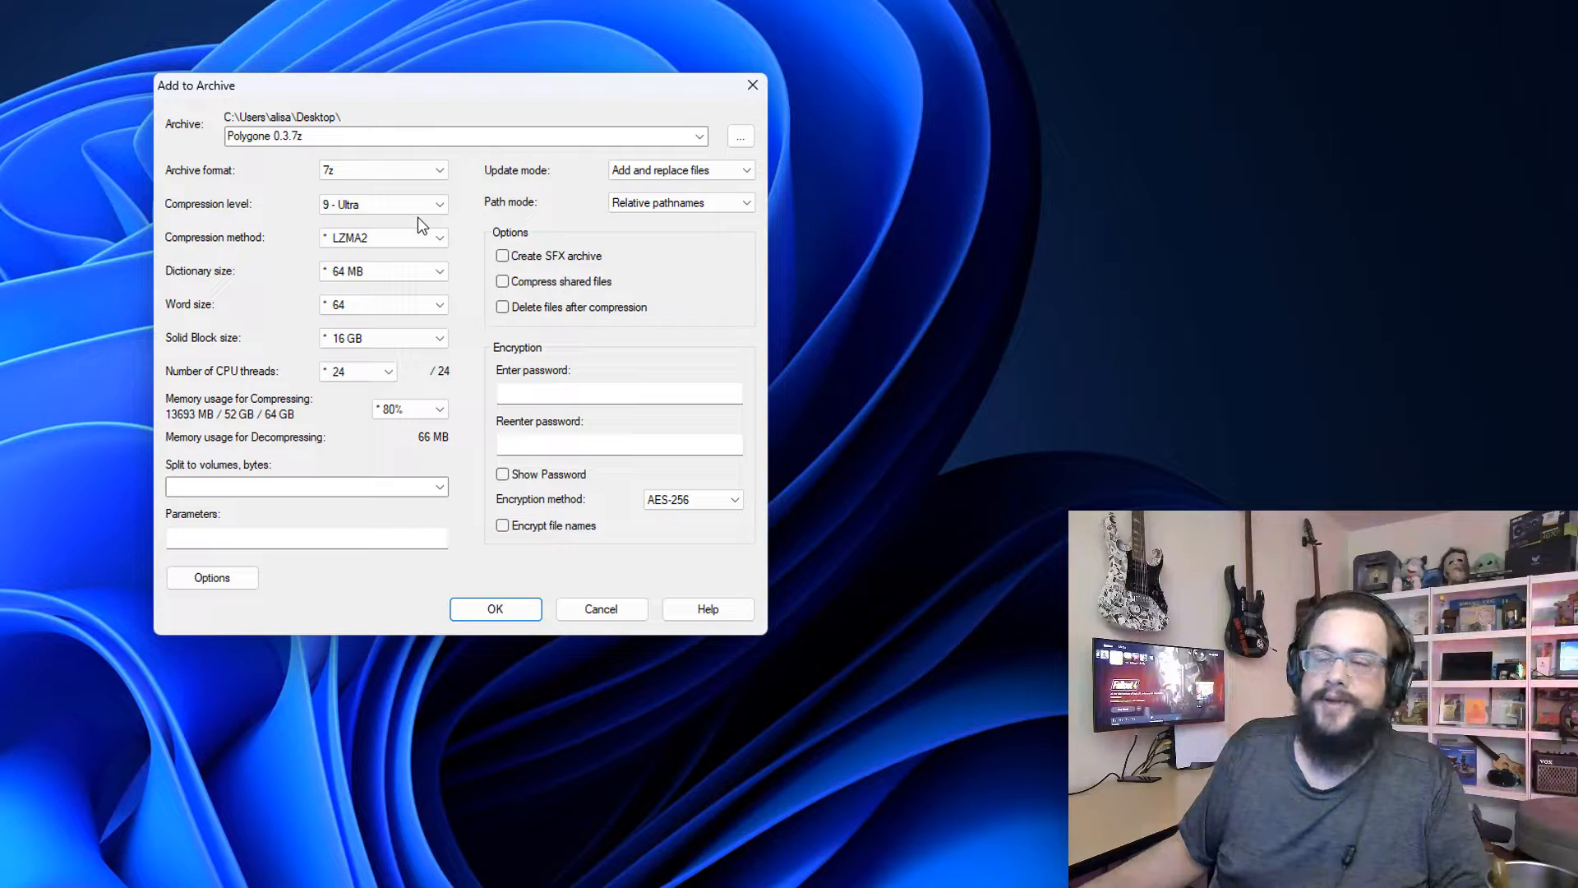
# Step: Set the compression level to 5 - Normal and create the Polygone 0.3.7z archive
pyautogui.click(410, 207)
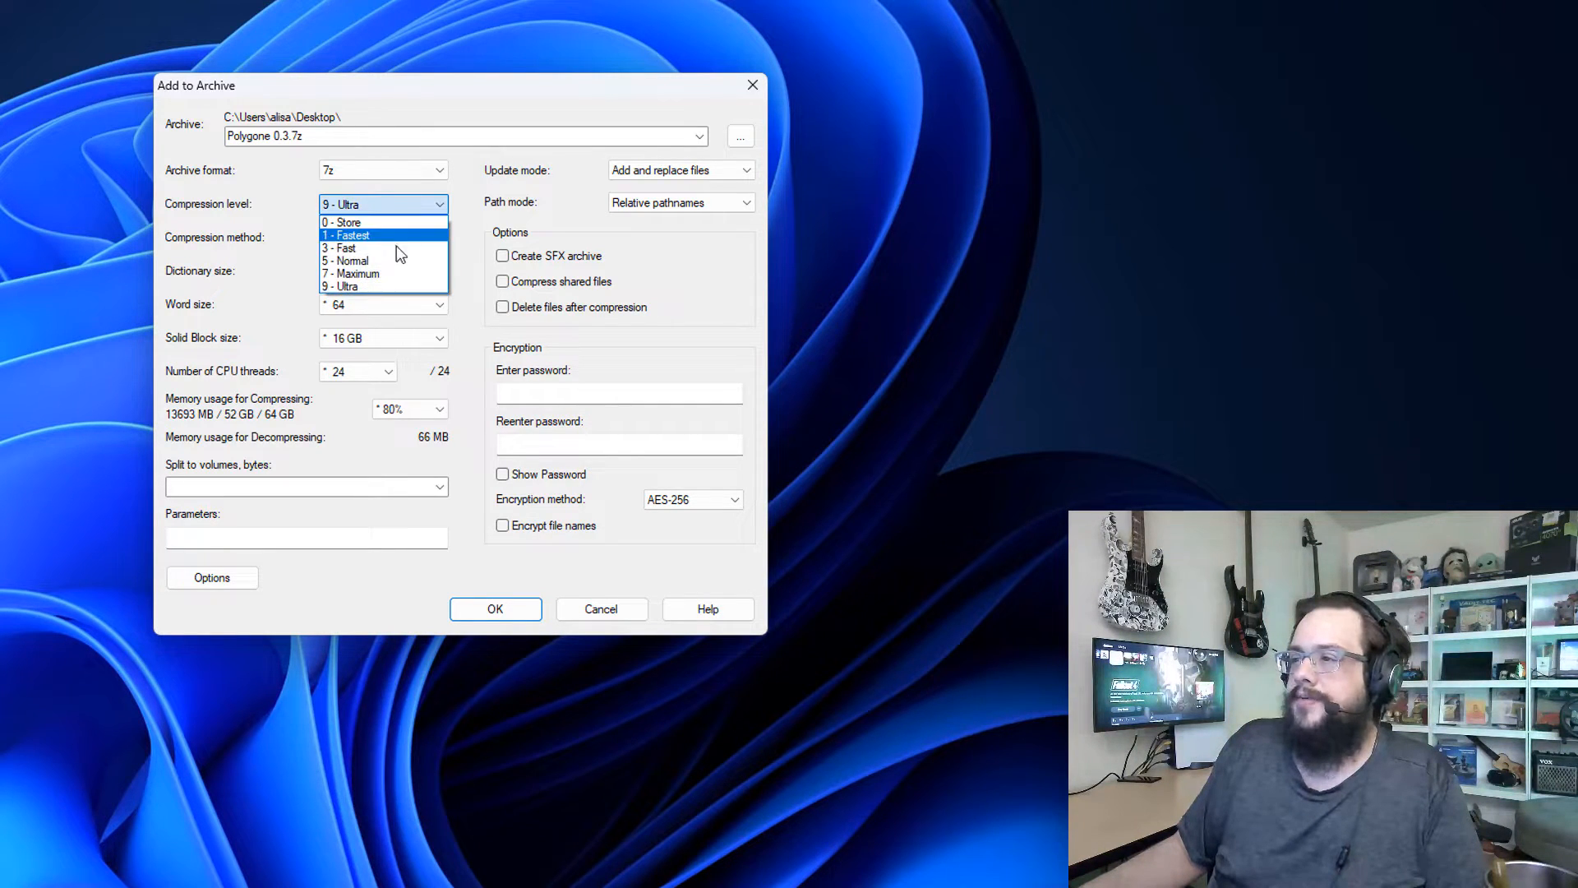
pyautogui.click(392, 261)
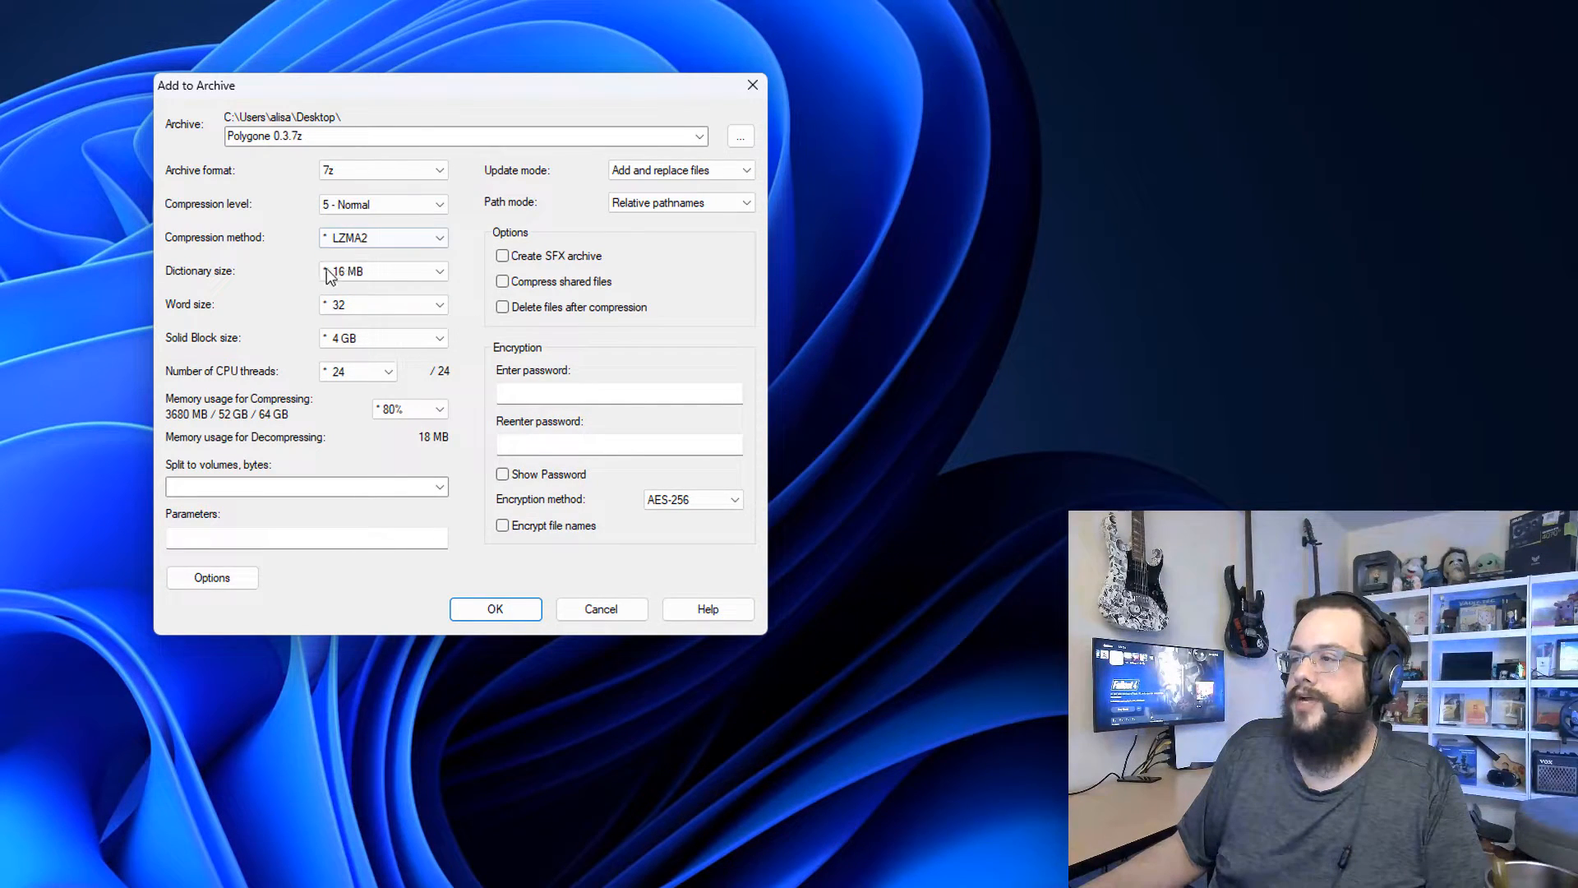
pyautogui.click(523, 606)
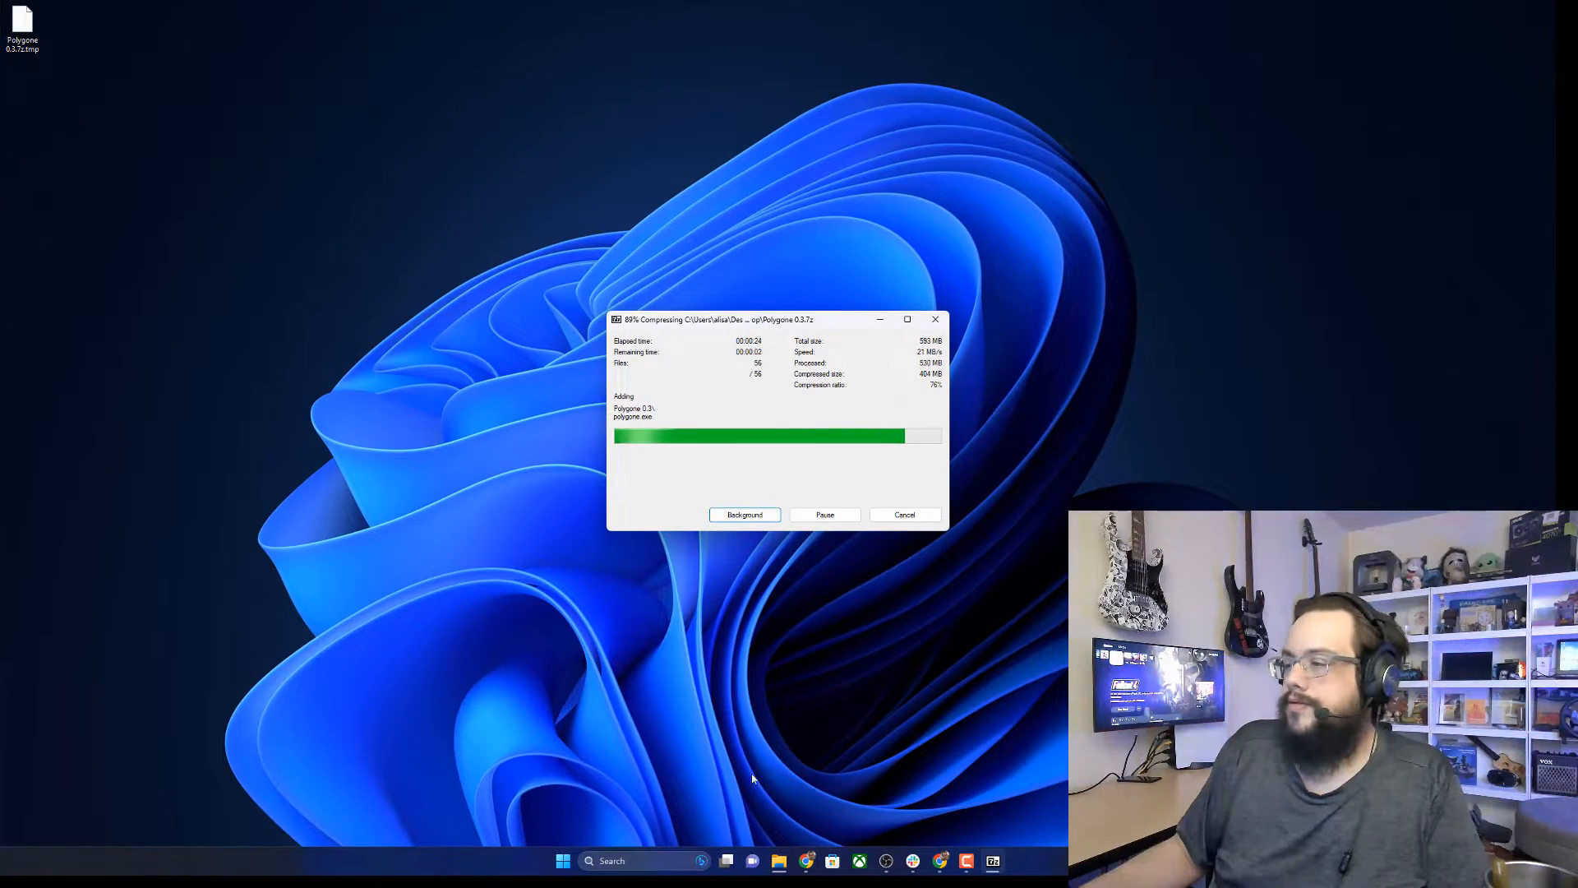
# Step: Compress the Polygone 0.3 folder on the Desktop to a ZIP file with the built-in Windows compression
pyautogui.moveTo(779, 861)
pyautogui.click(845, 778)
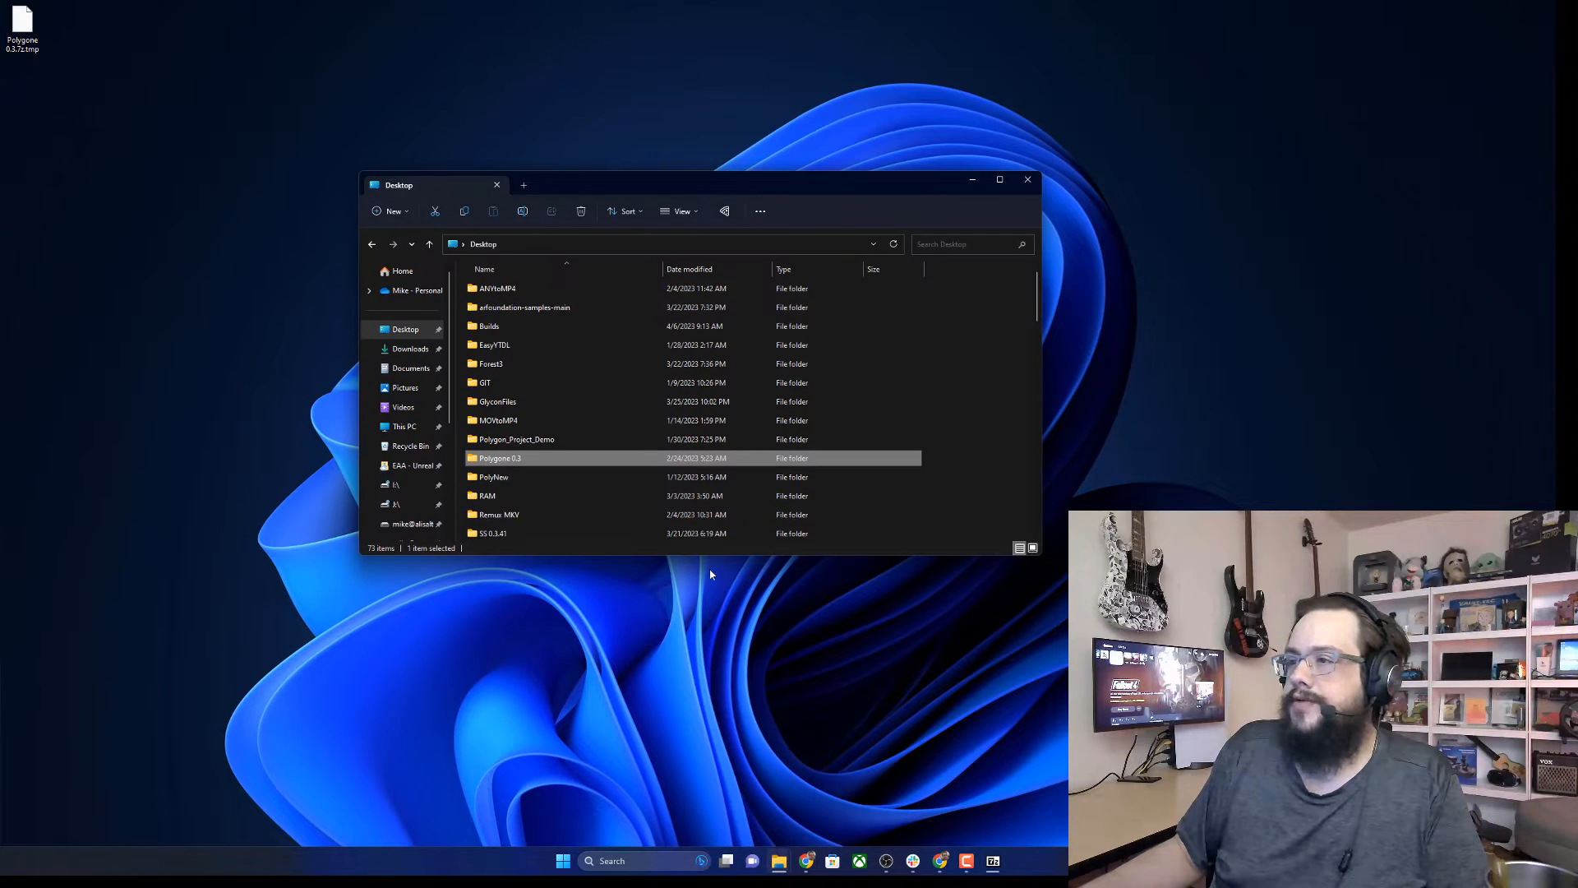
pyautogui.rightClick(494, 462)
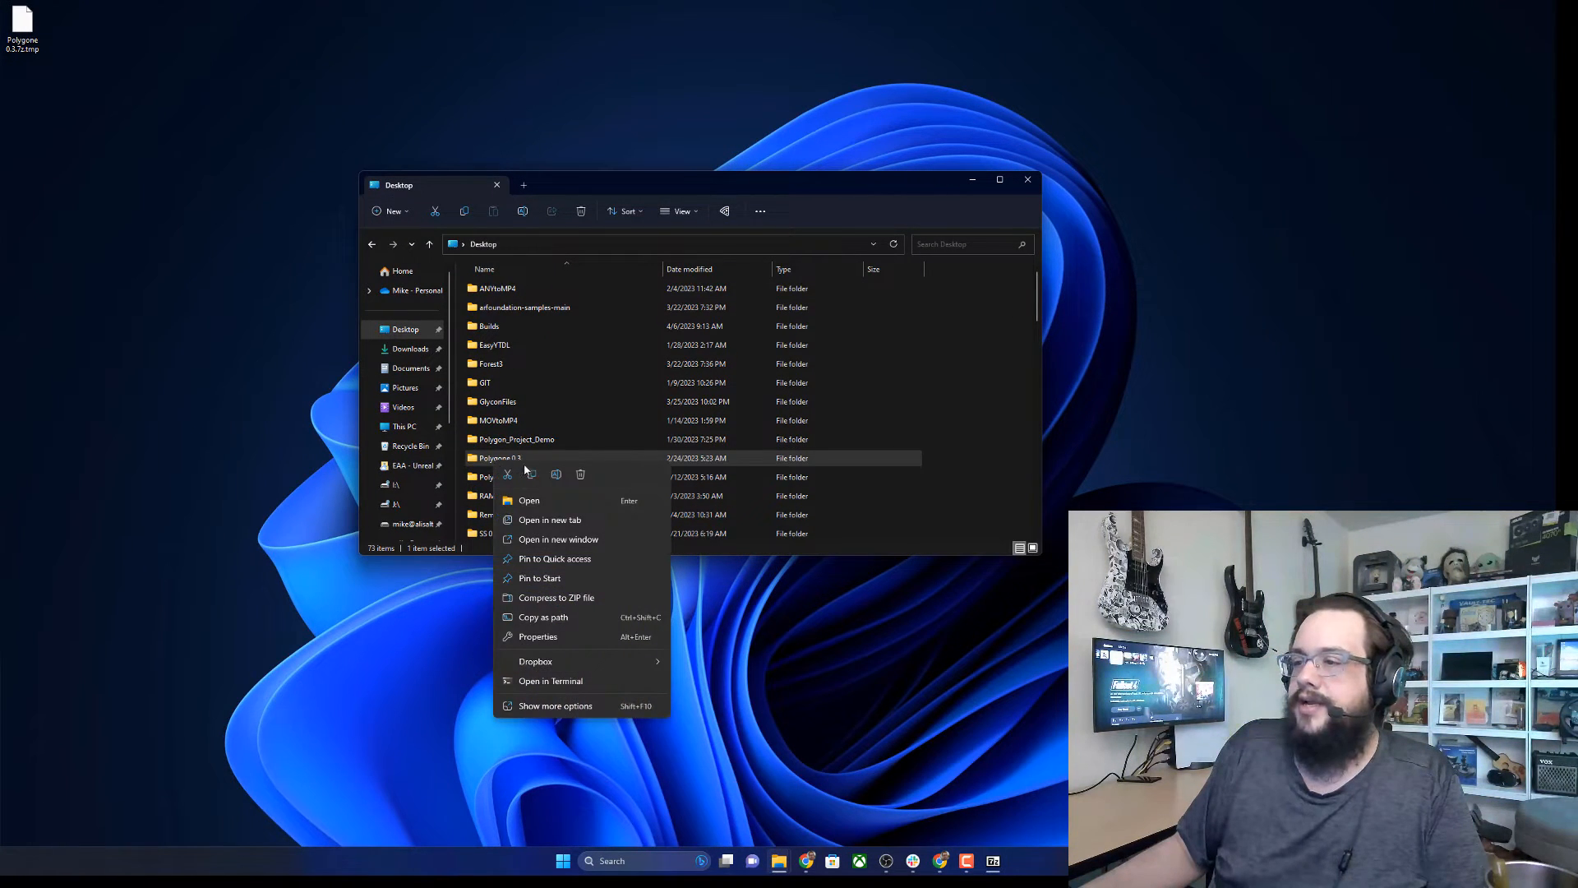
pyautogui.click(573, 600)
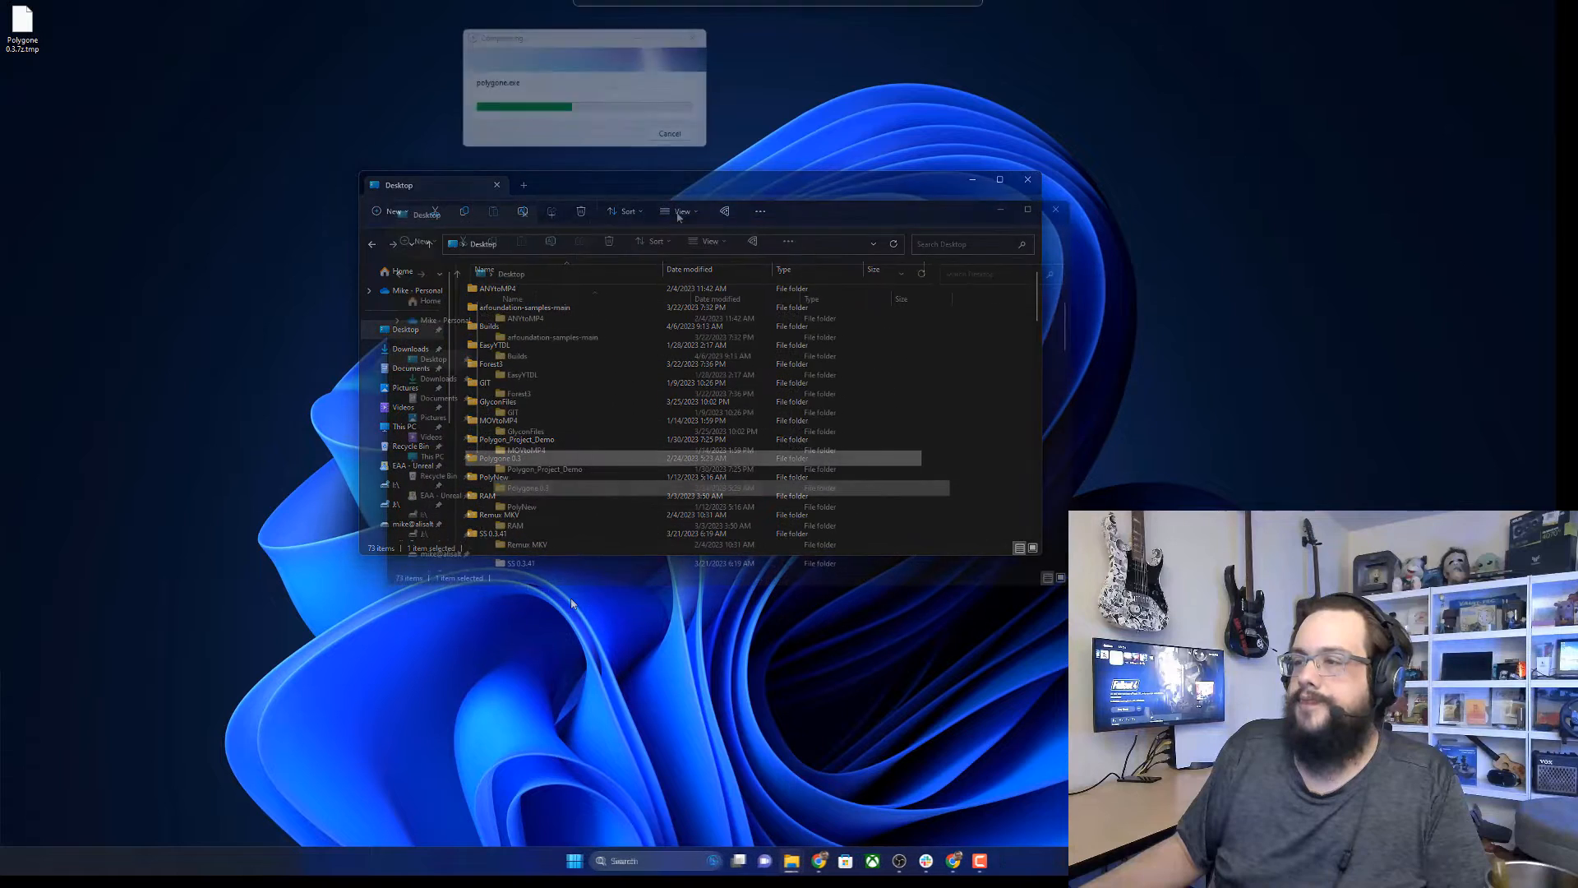
# Step: Create a second 7z archive of the Polygone 0.3 folder at level 9 - Ultra, named Polygone 0.3 (ULTRA).7z
pyautogui.rightClick(523, 490)
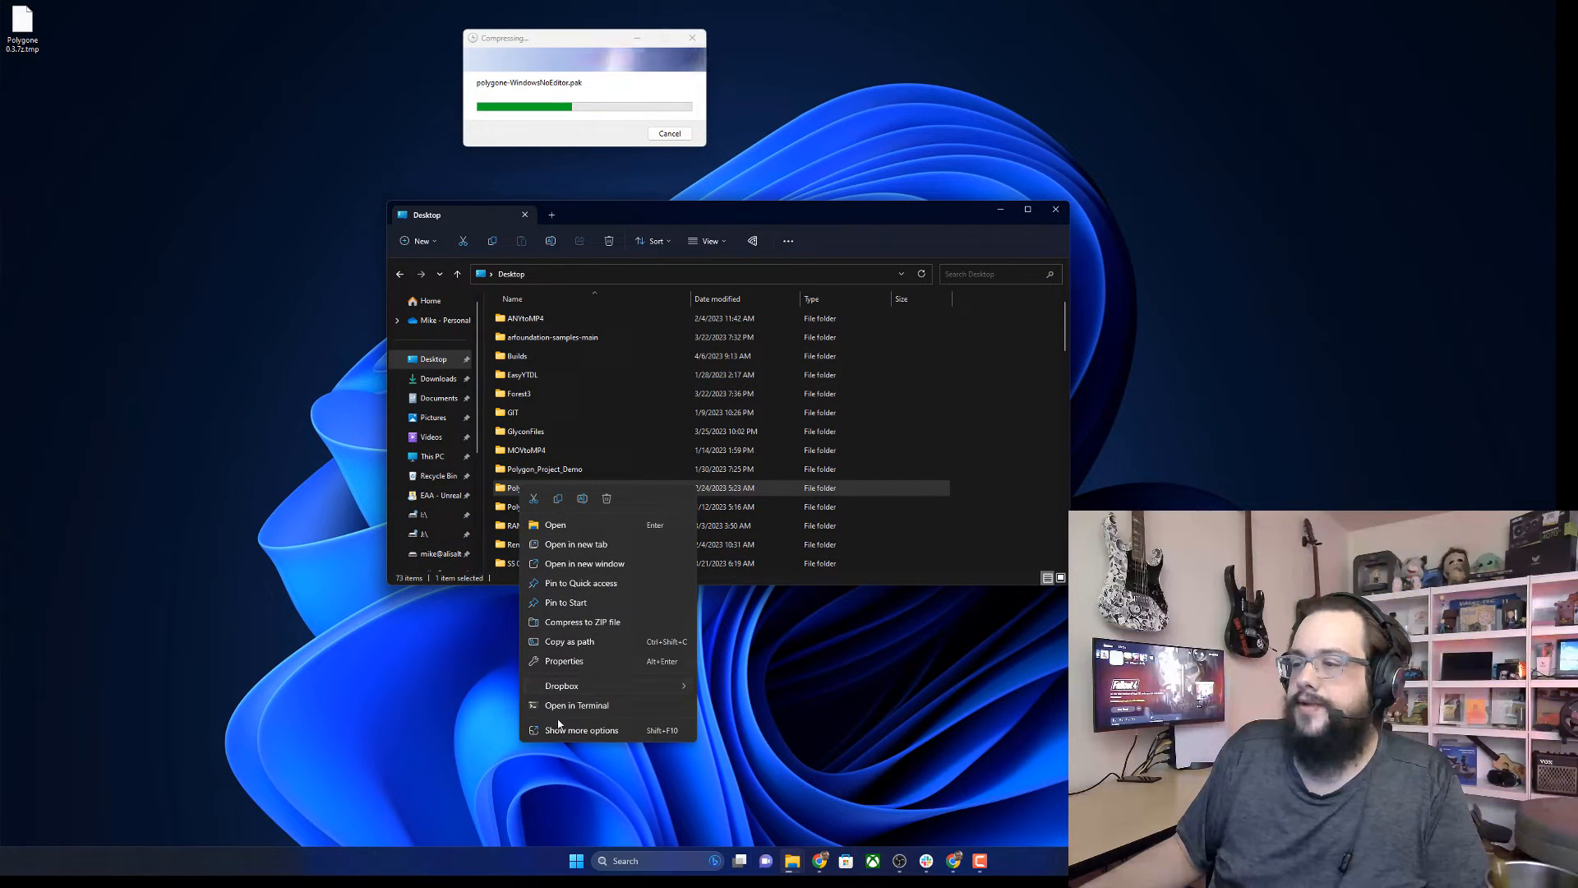
pyautogui.click(616, 730)
pyautogui.click(730, 329)
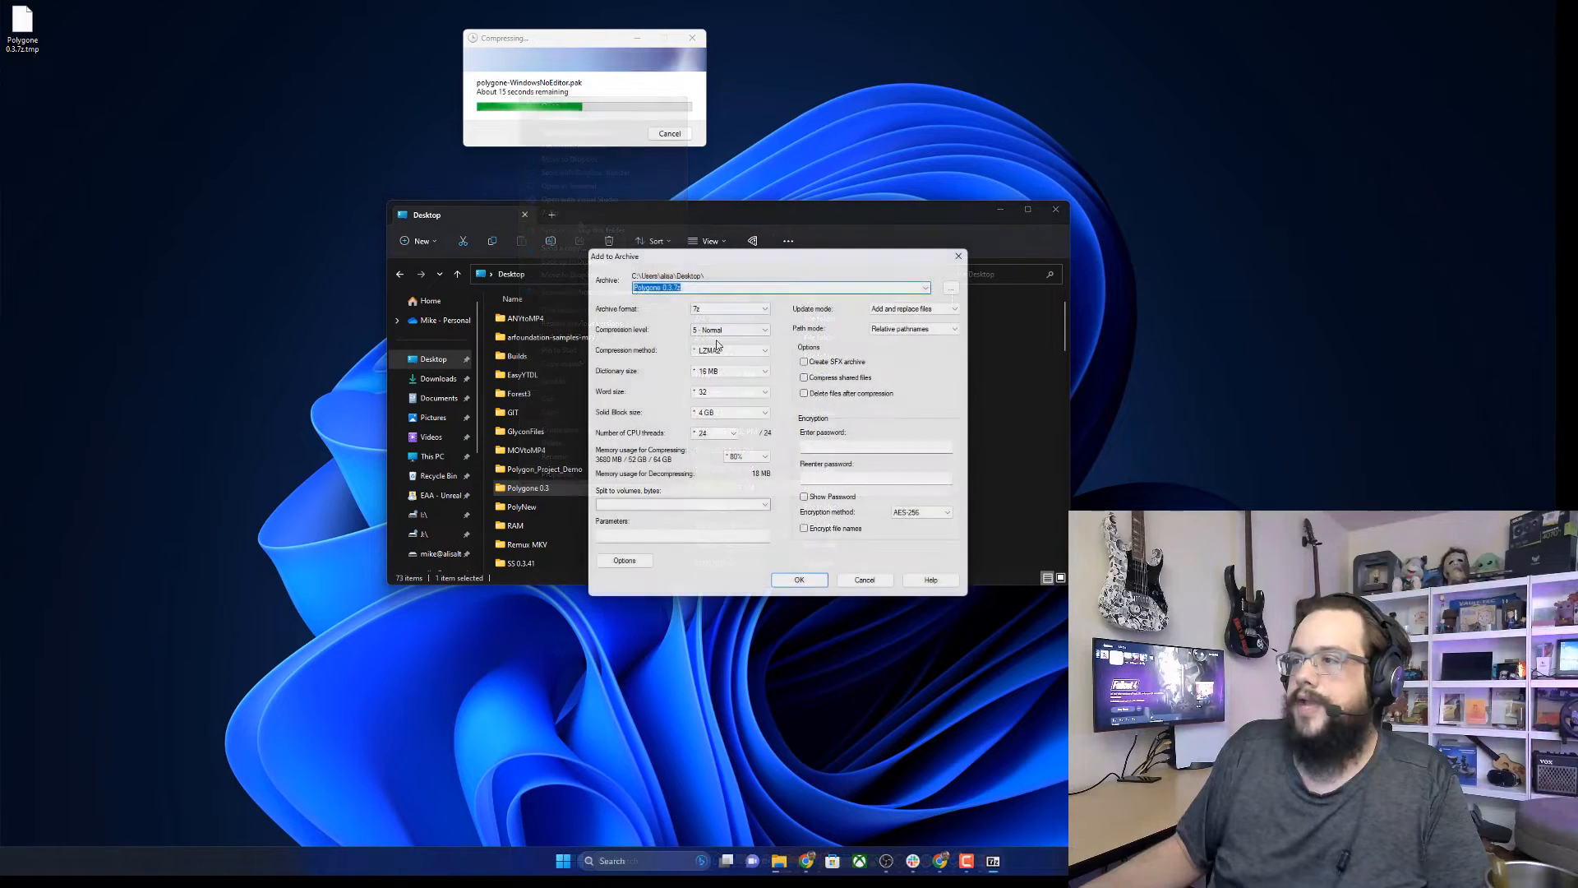
pyautogui.click(719, 382)
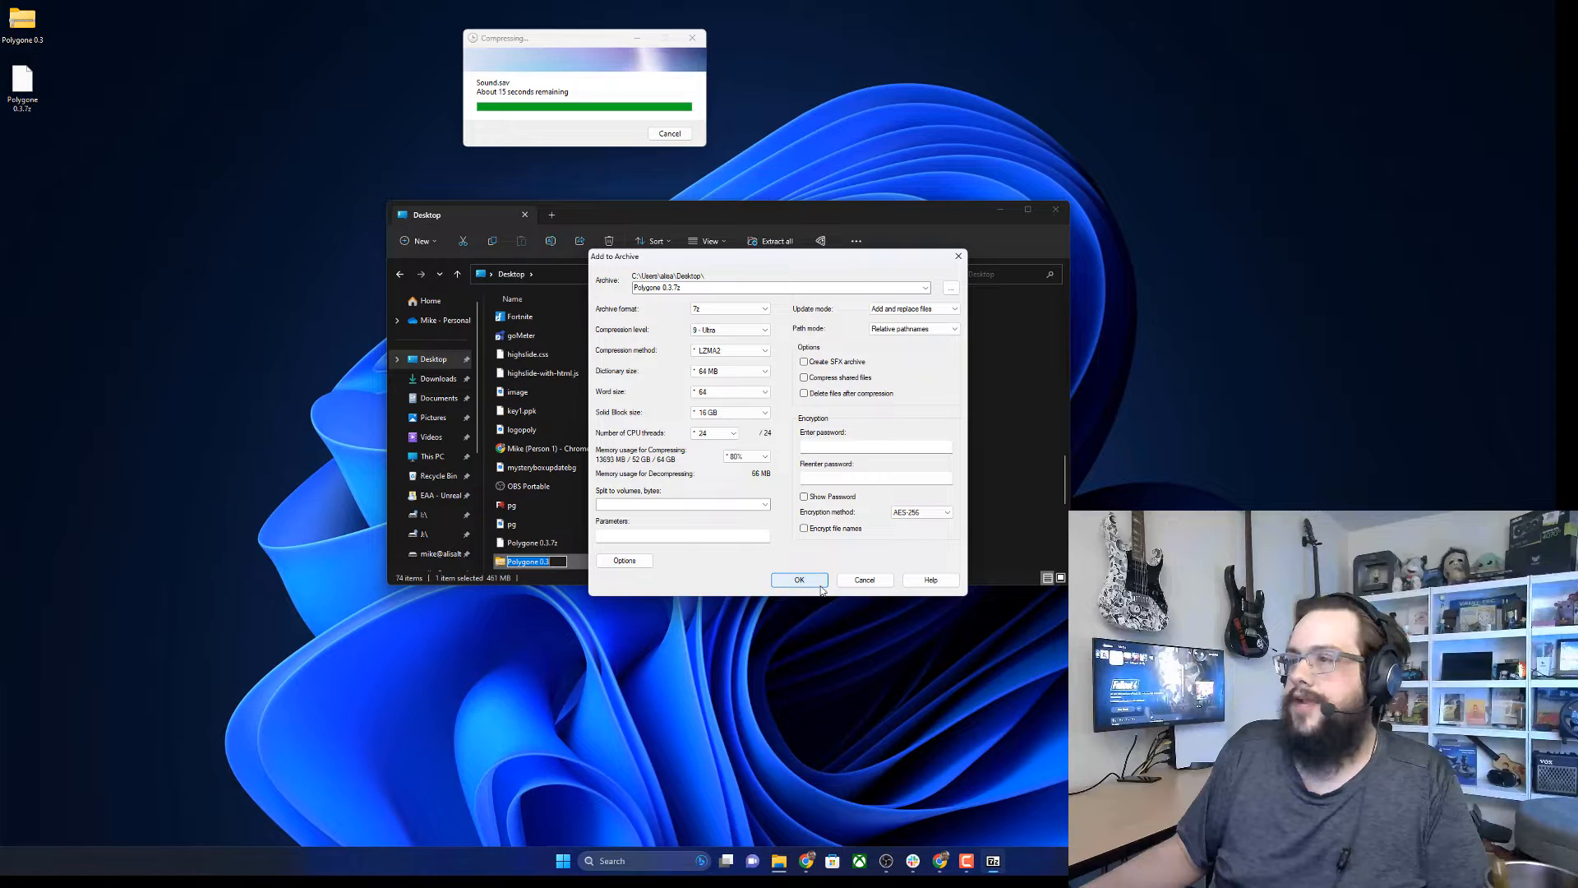
pyautogui.moveTo(634, 287); pyautogui.dragTo(683, 289)
pyautogui.click(669, 288)
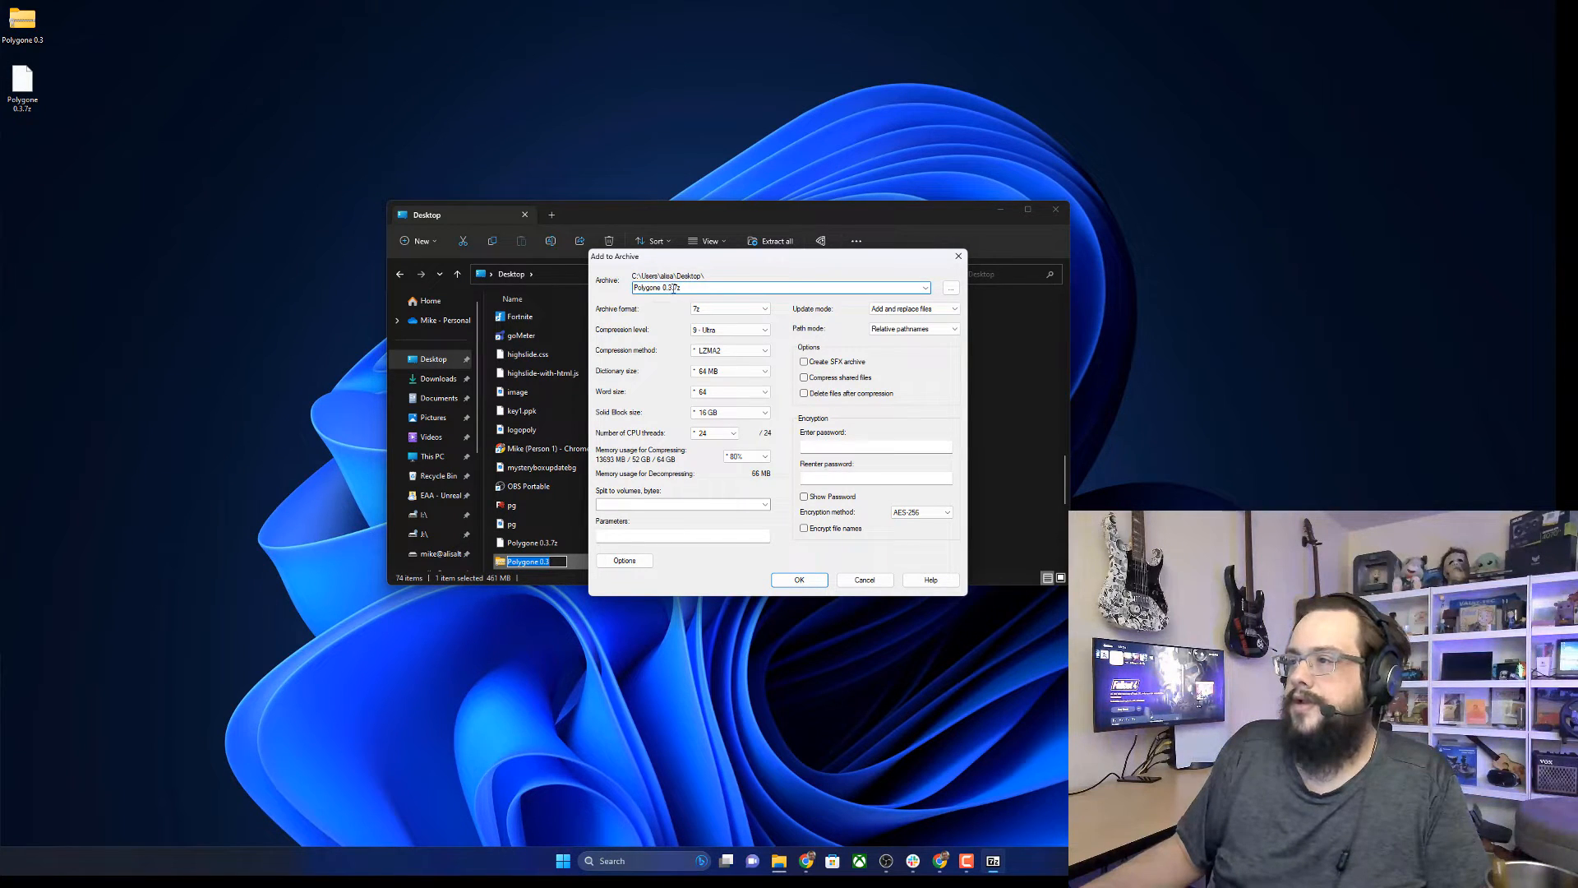
pyautogui.write('(ULTRA)')
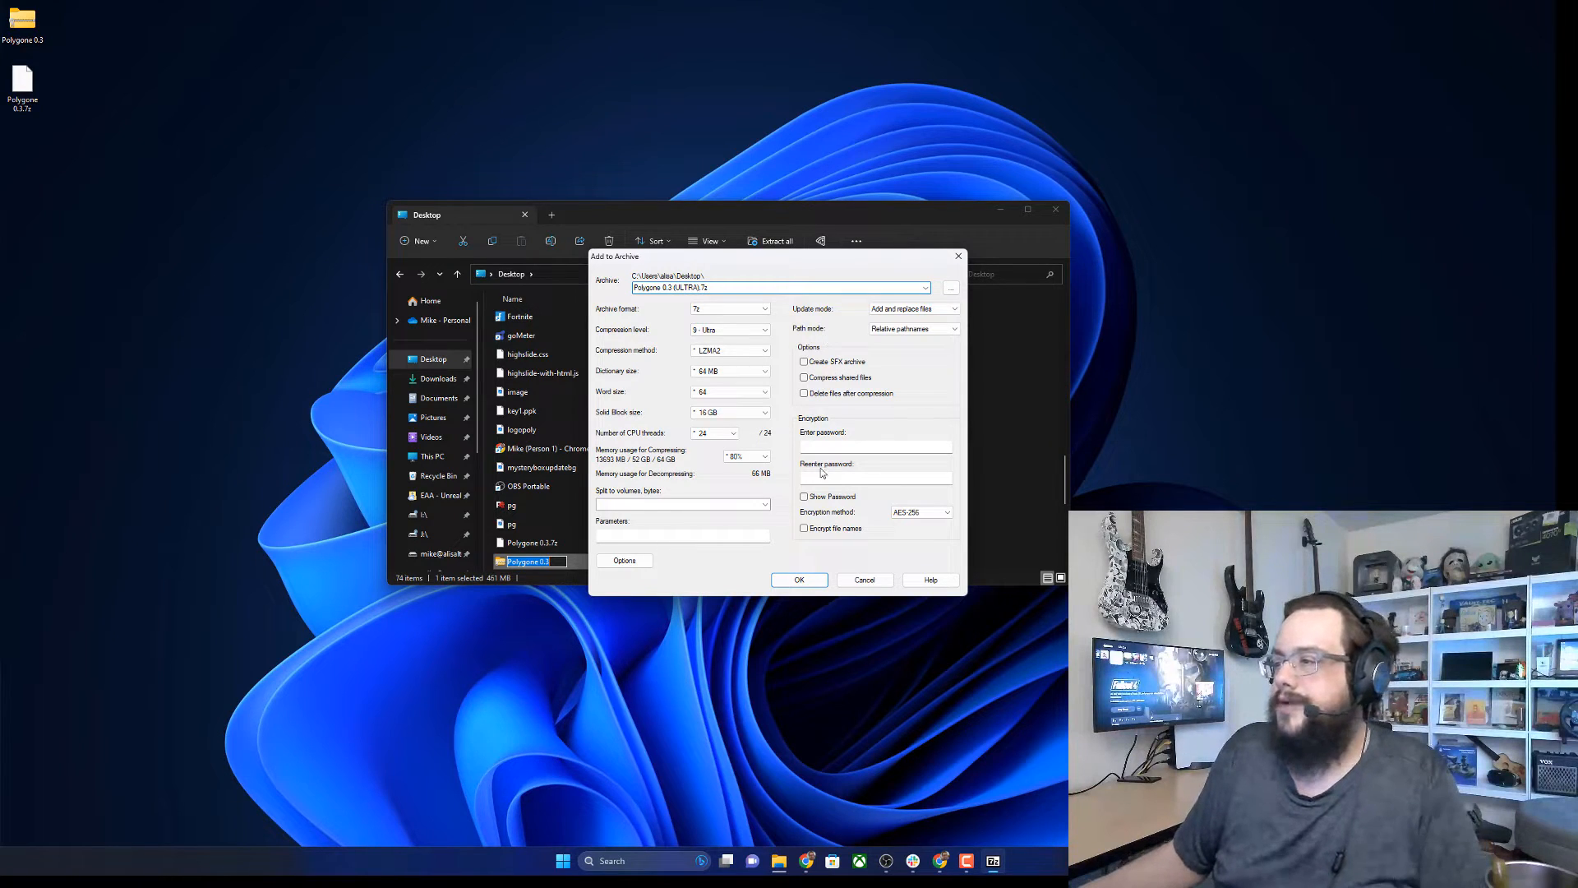
pyautogui.click(801, 579)
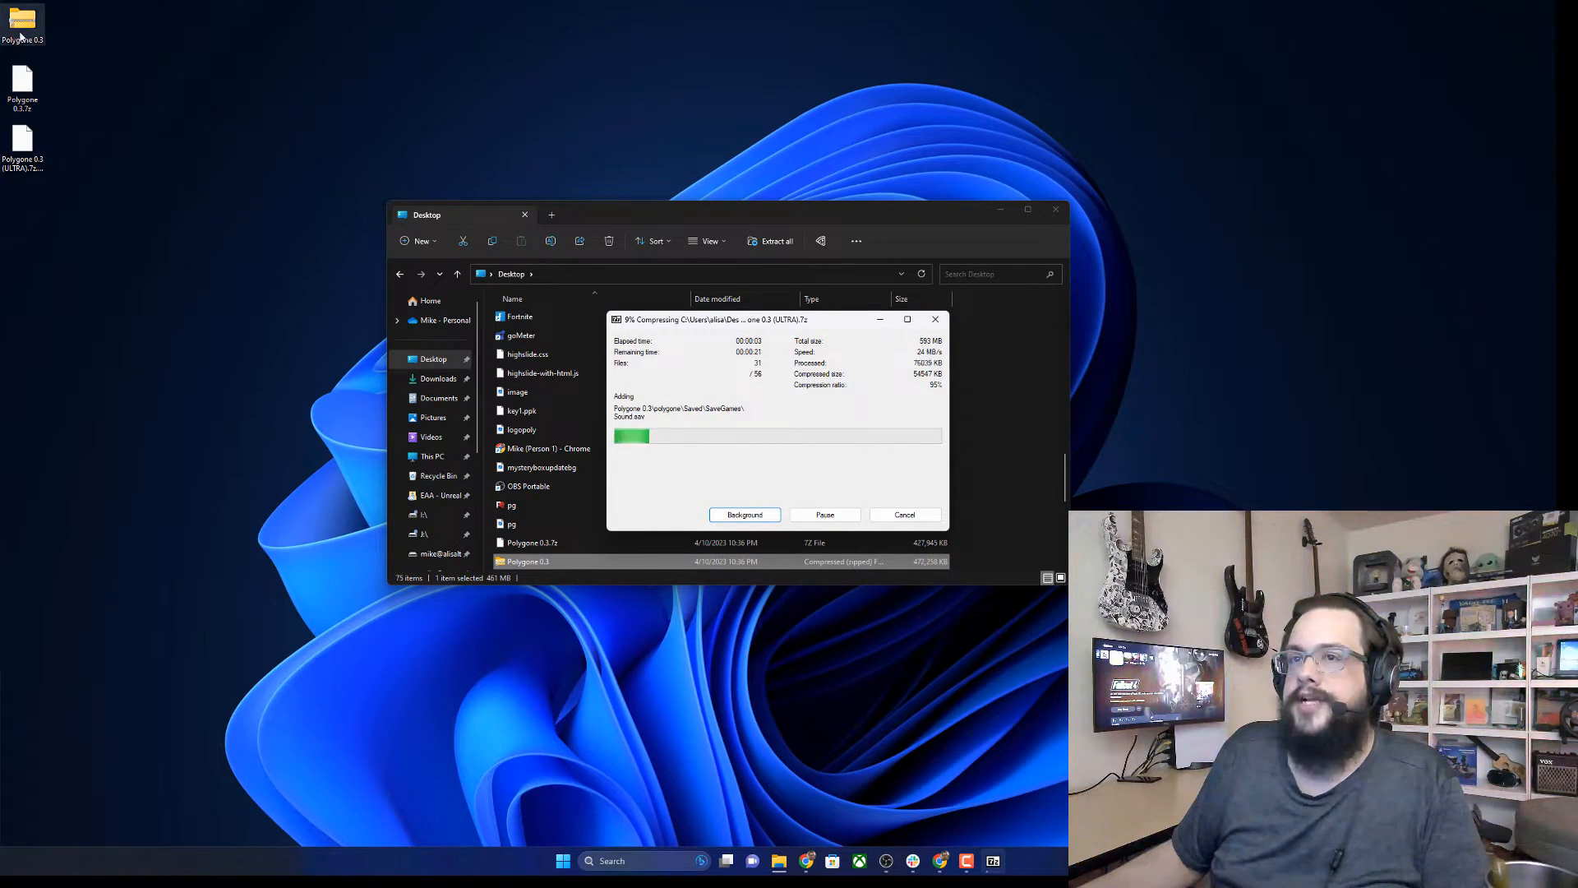
# Step: Arrange the ZIP file and the two 7z archives side by side in a row on the desktop
pyautogui.moveTo(21, 37); pyautogui.dragTo(162, 82)
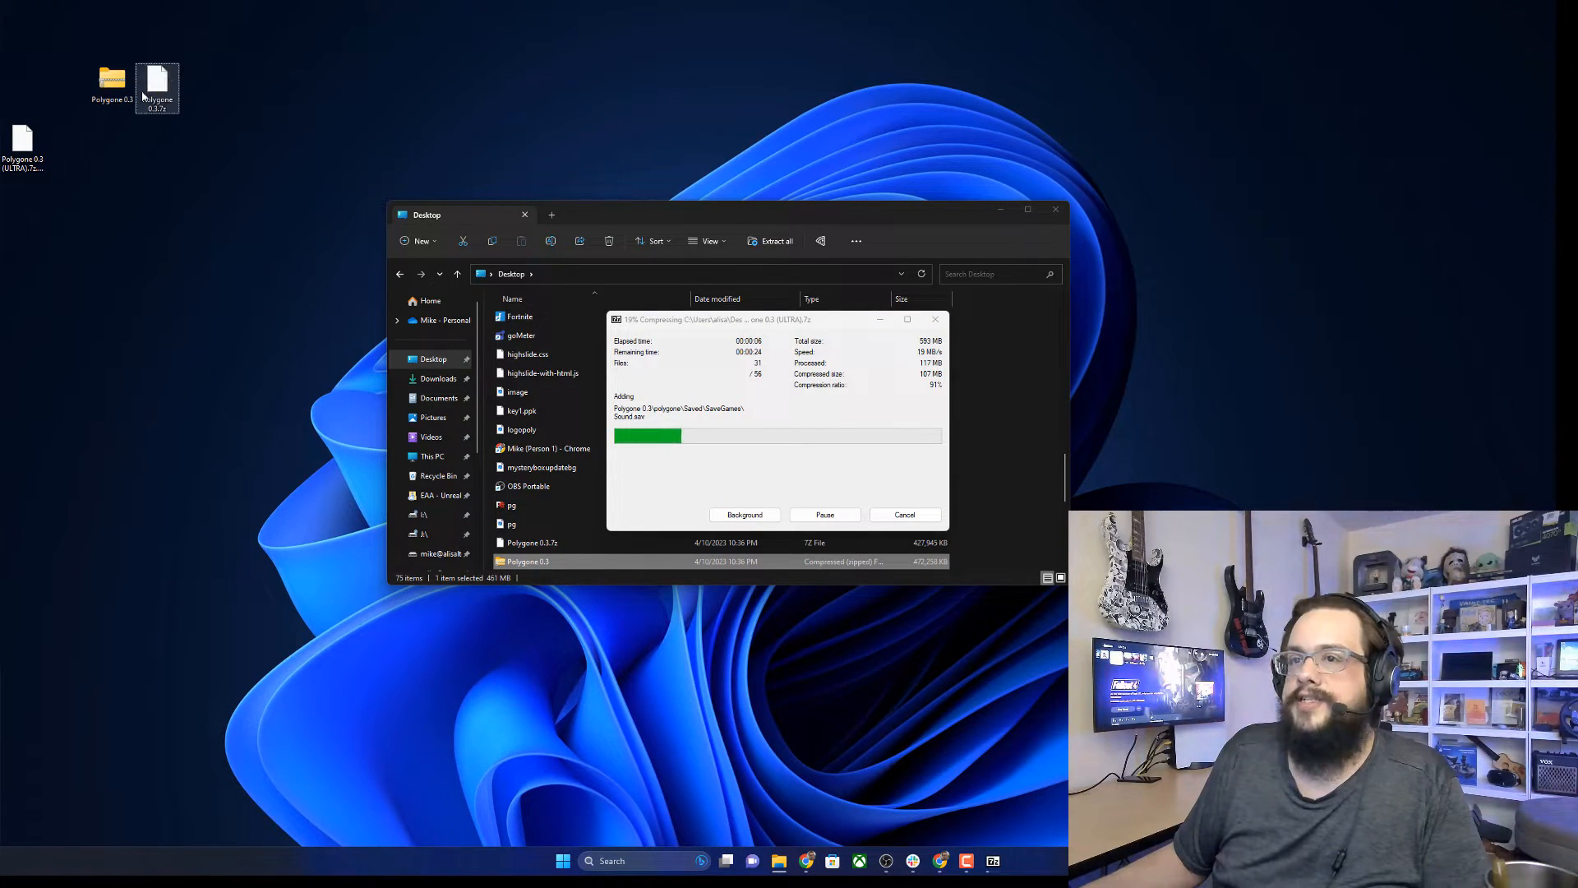
pyautogui.moveTo(22, 148); pyautogui.dragTo(217, 77)
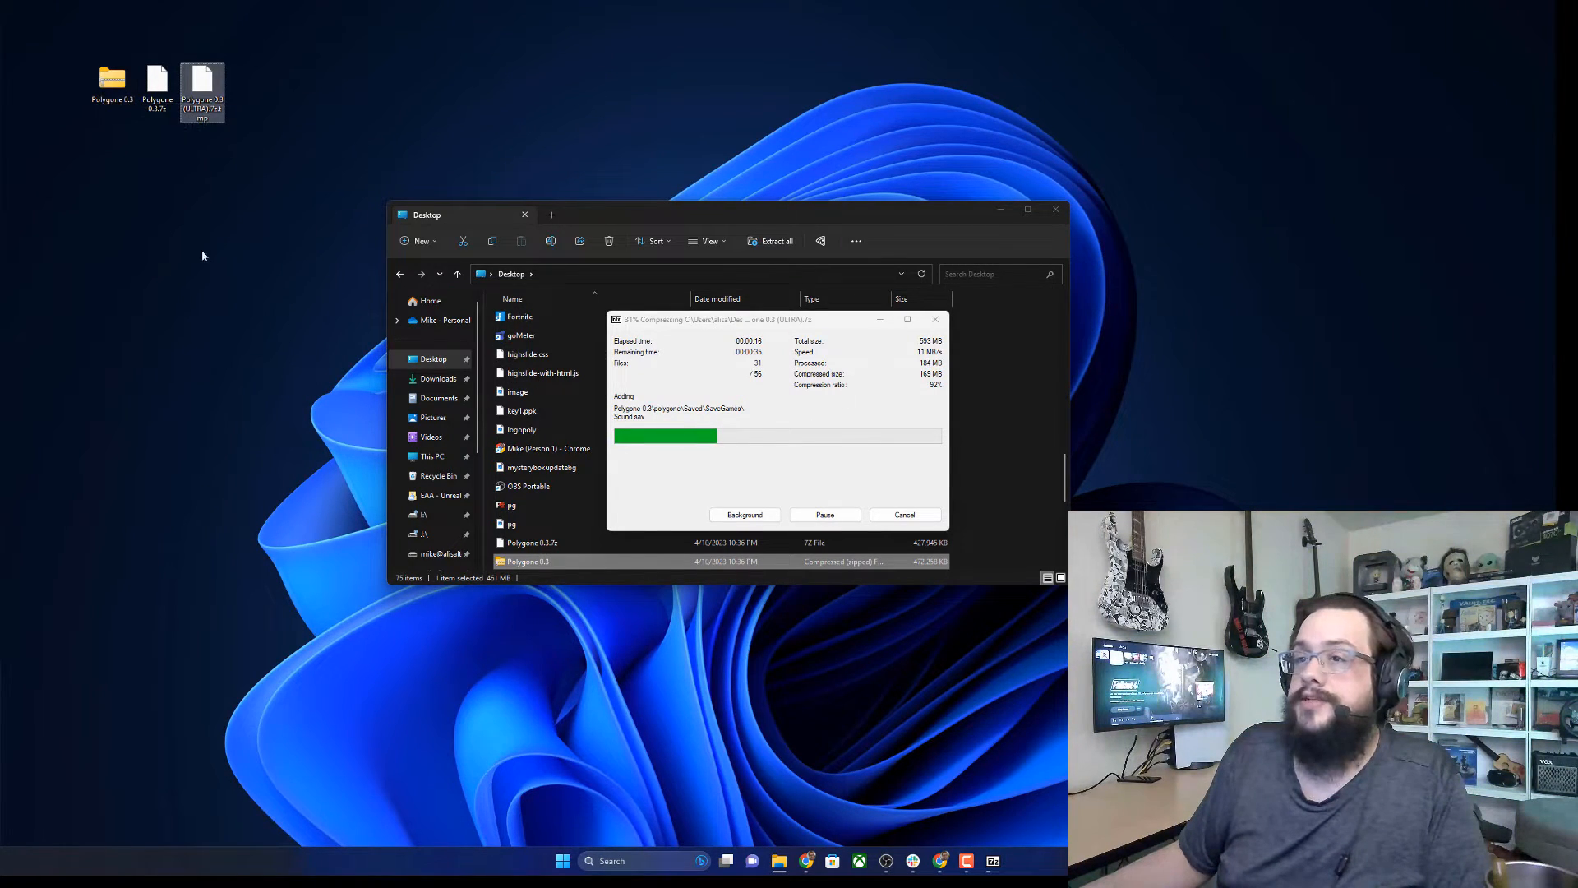
# Step: Check the file sizes of the Polygone 0.3 ZIP file and the Polygone 0.3.7z archive in their properties
pyautogui.rightClick(114, 92)
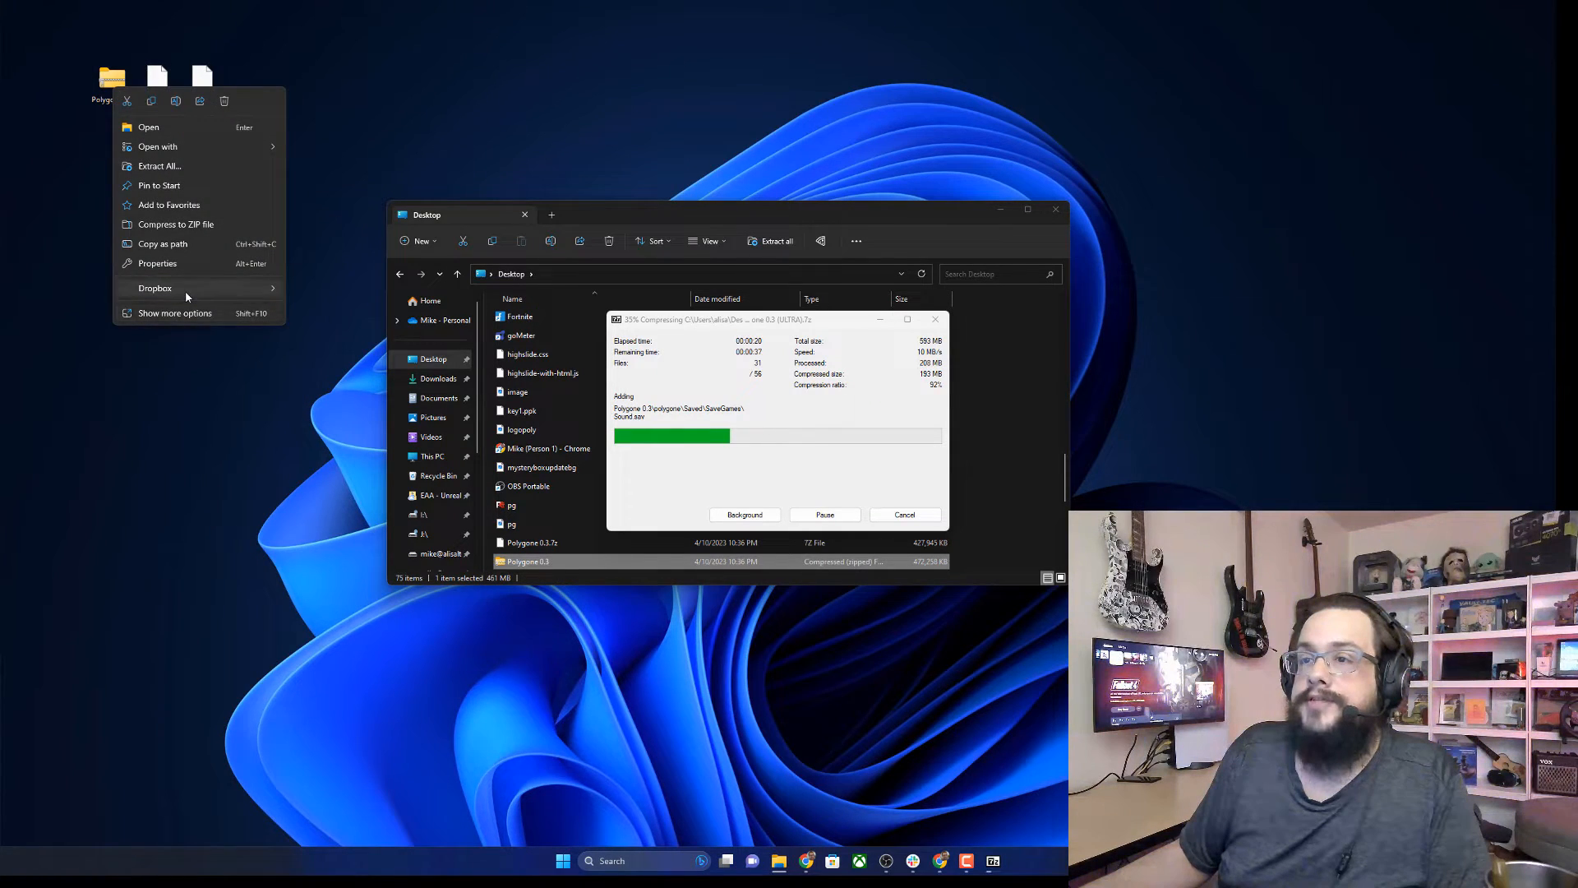
pyautogui.click(164, 263)
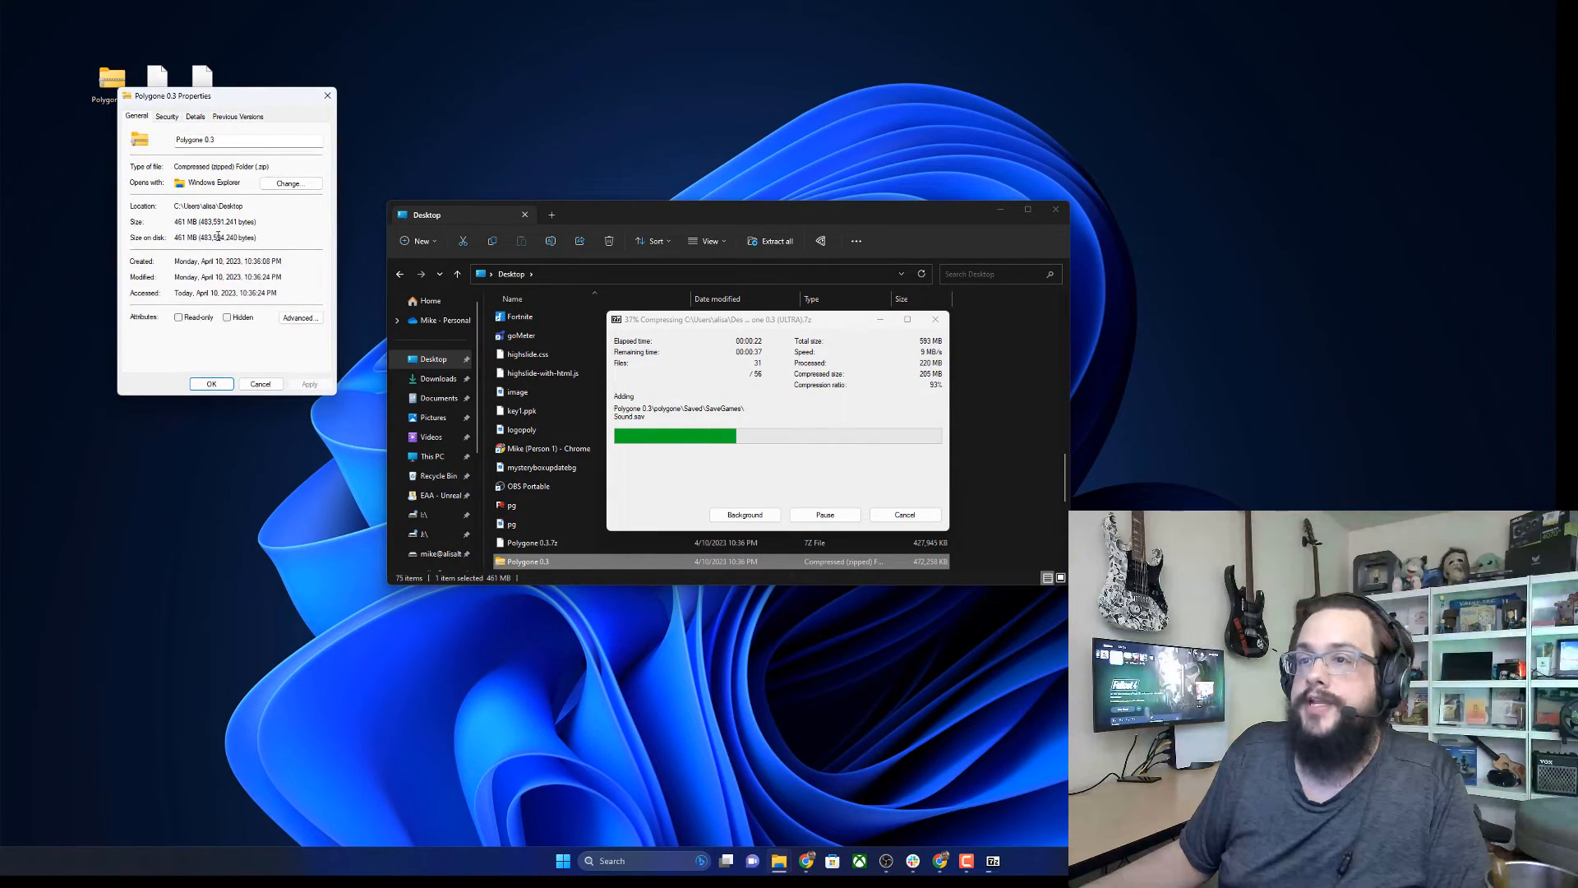
pyautogui.click(211, 383)
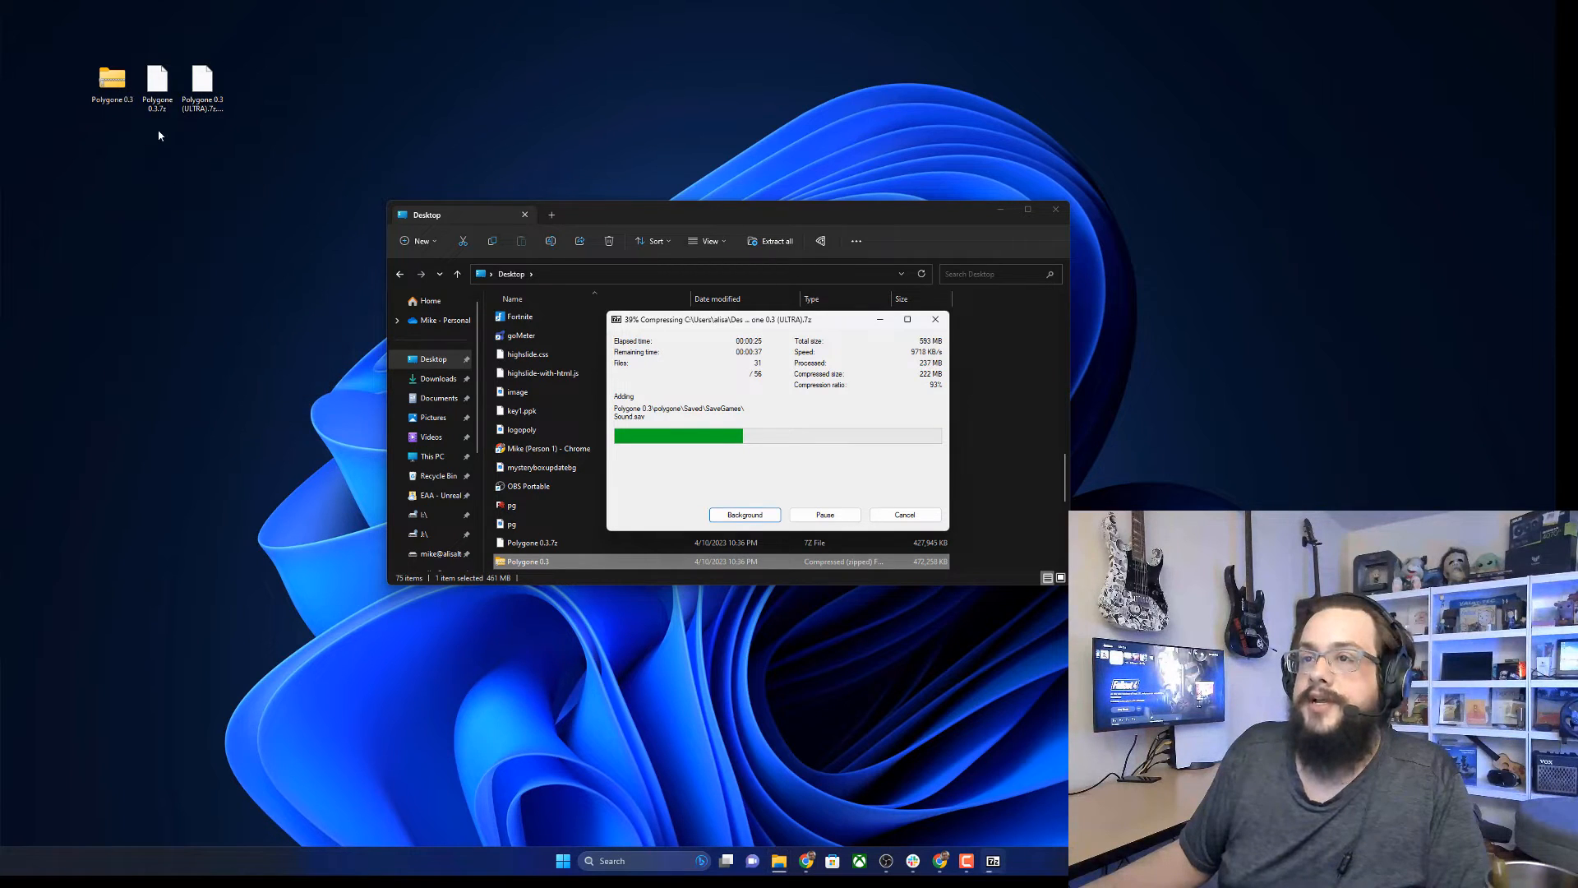
pyautogui.rightClick(159, 88)
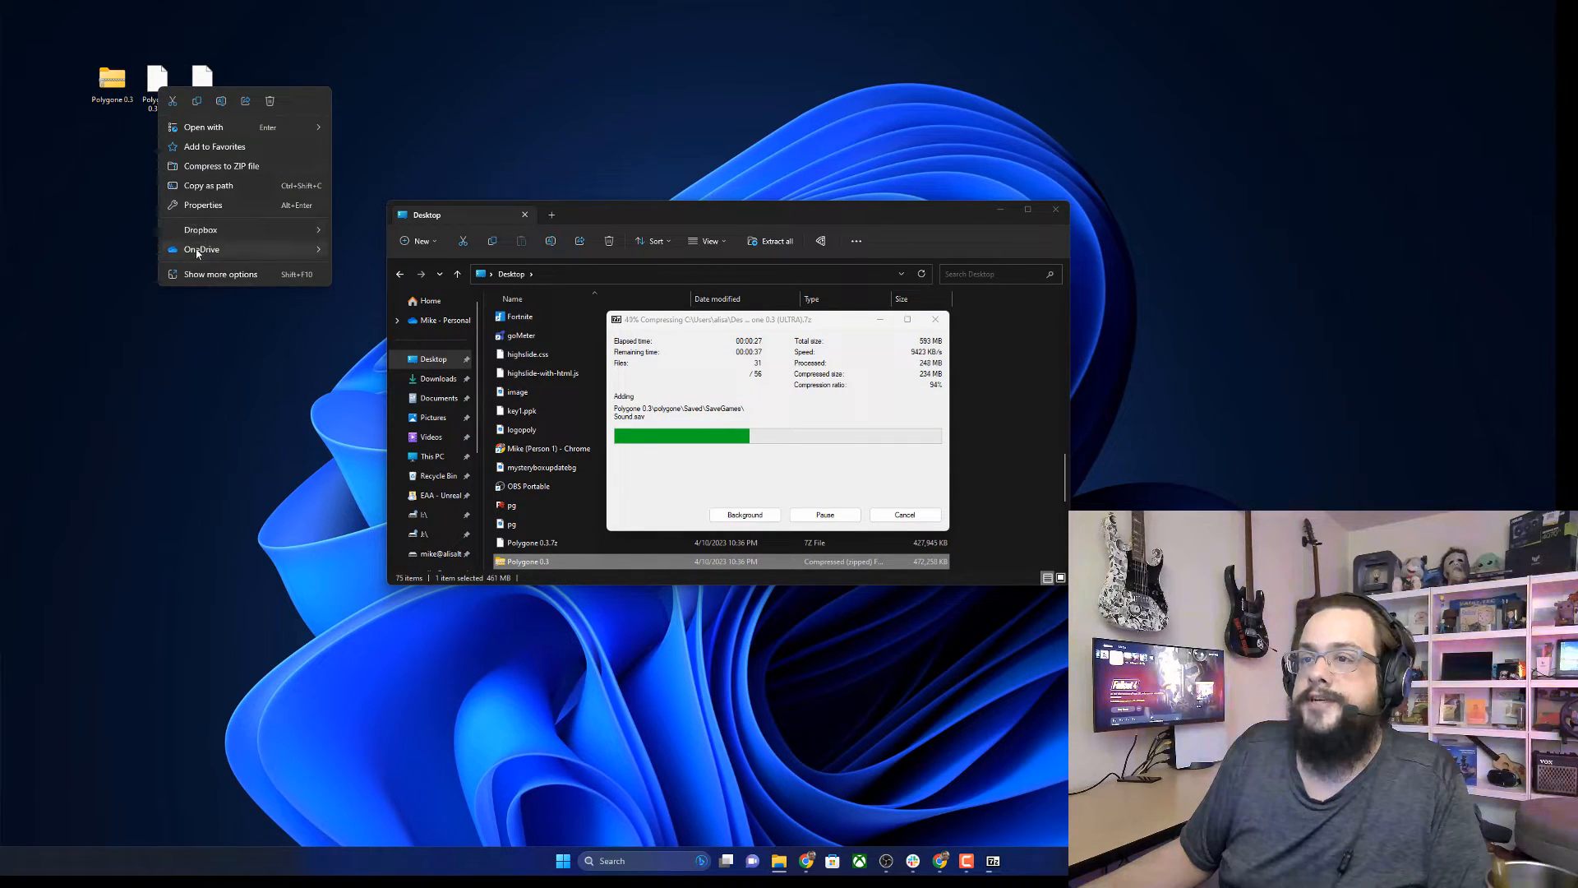
pyautogui.click(203, 205)
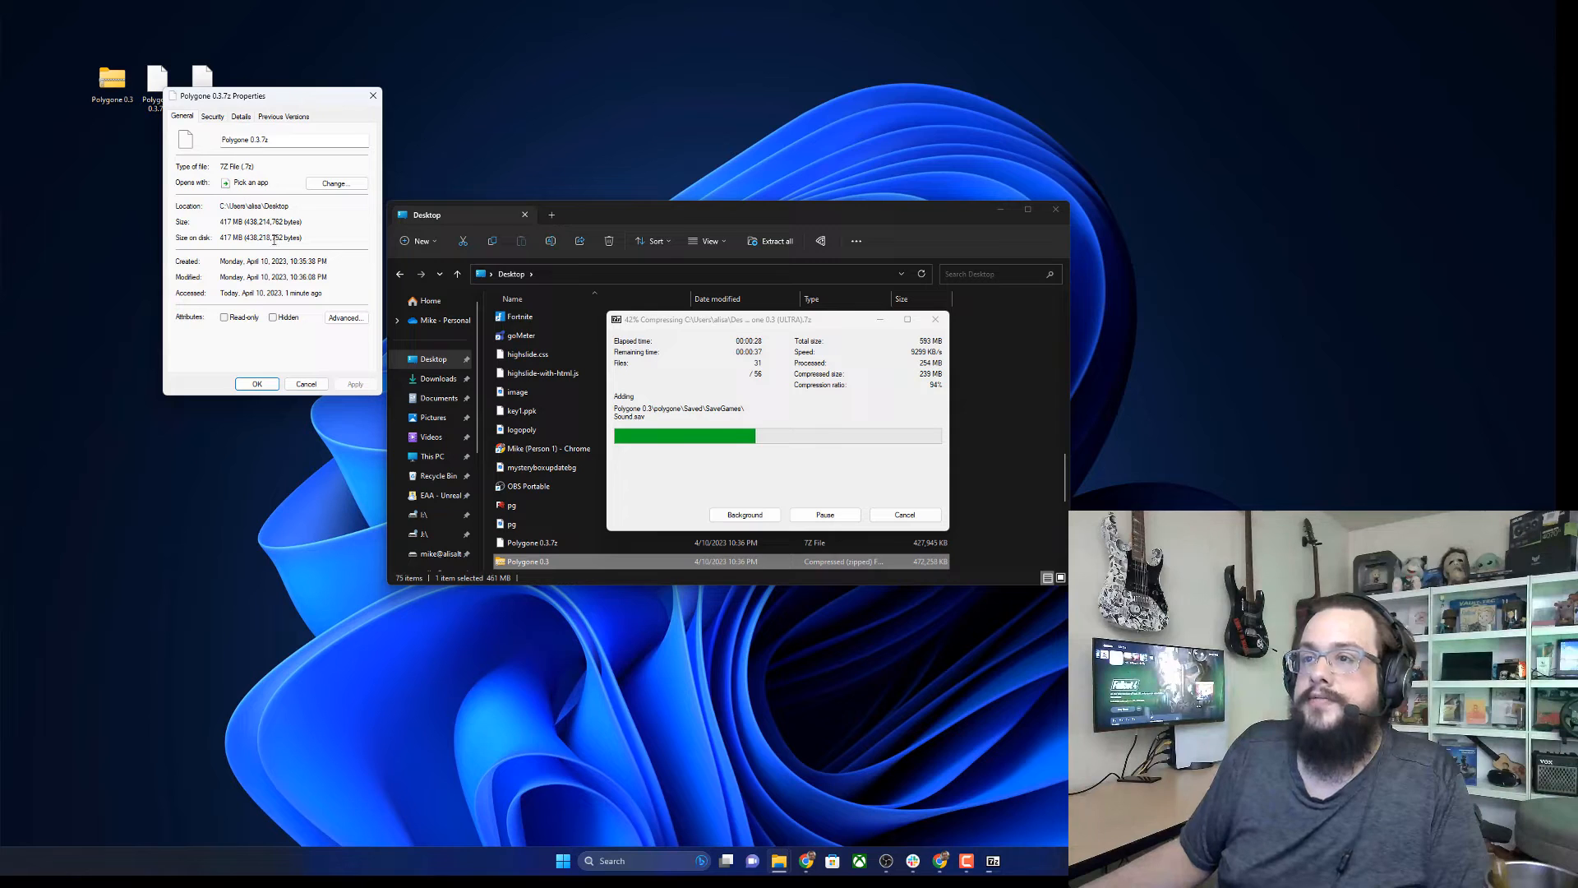
pyautogui.click(288, 383)
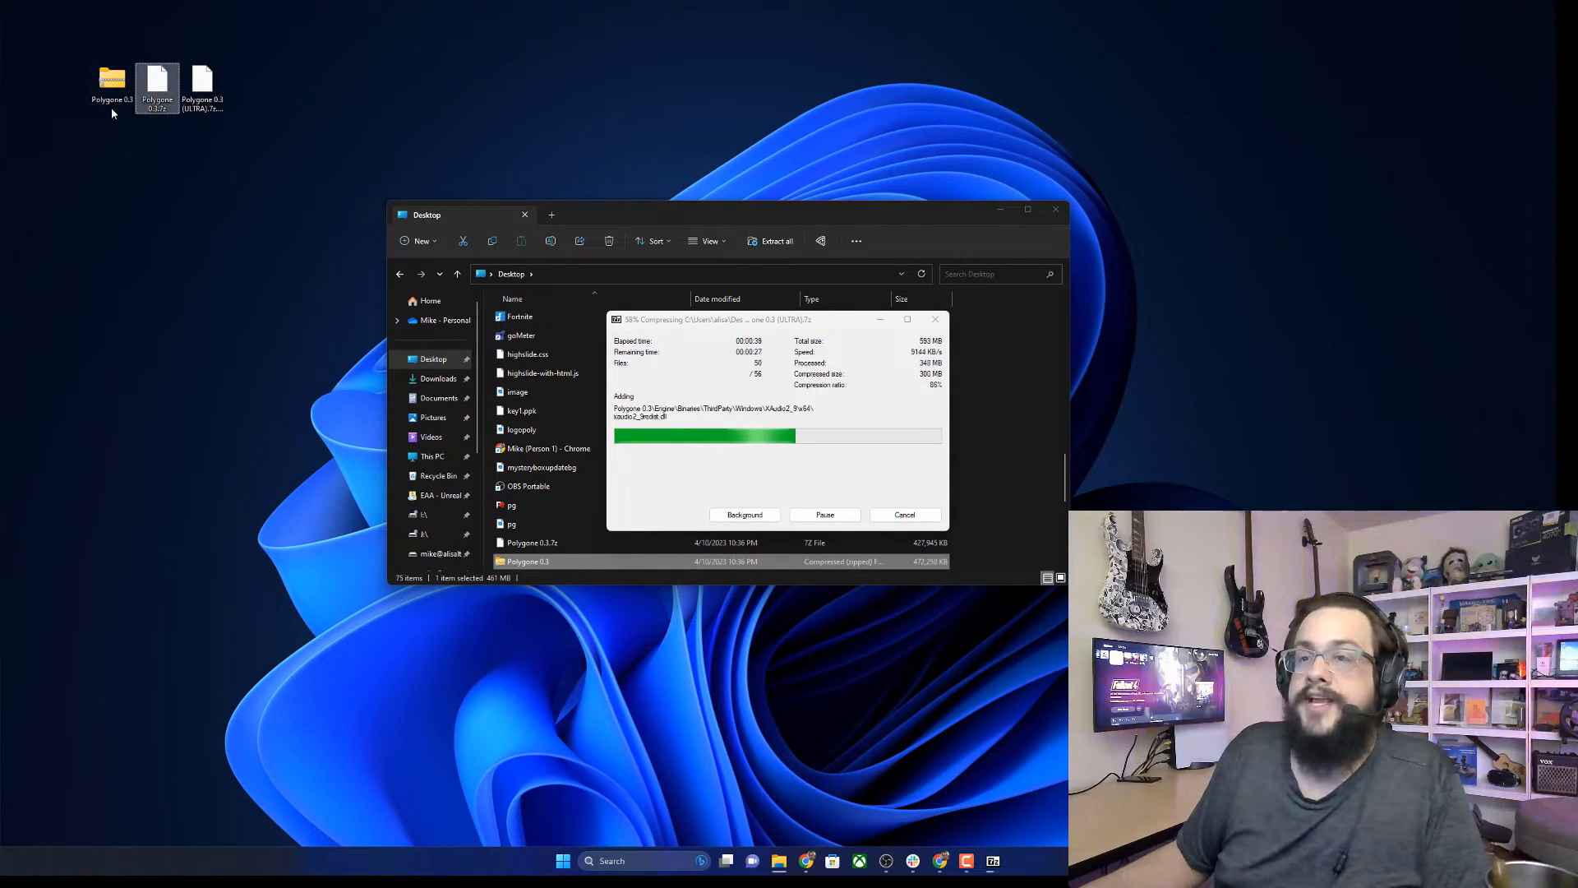
pyautogui.moveTo(159, 112)
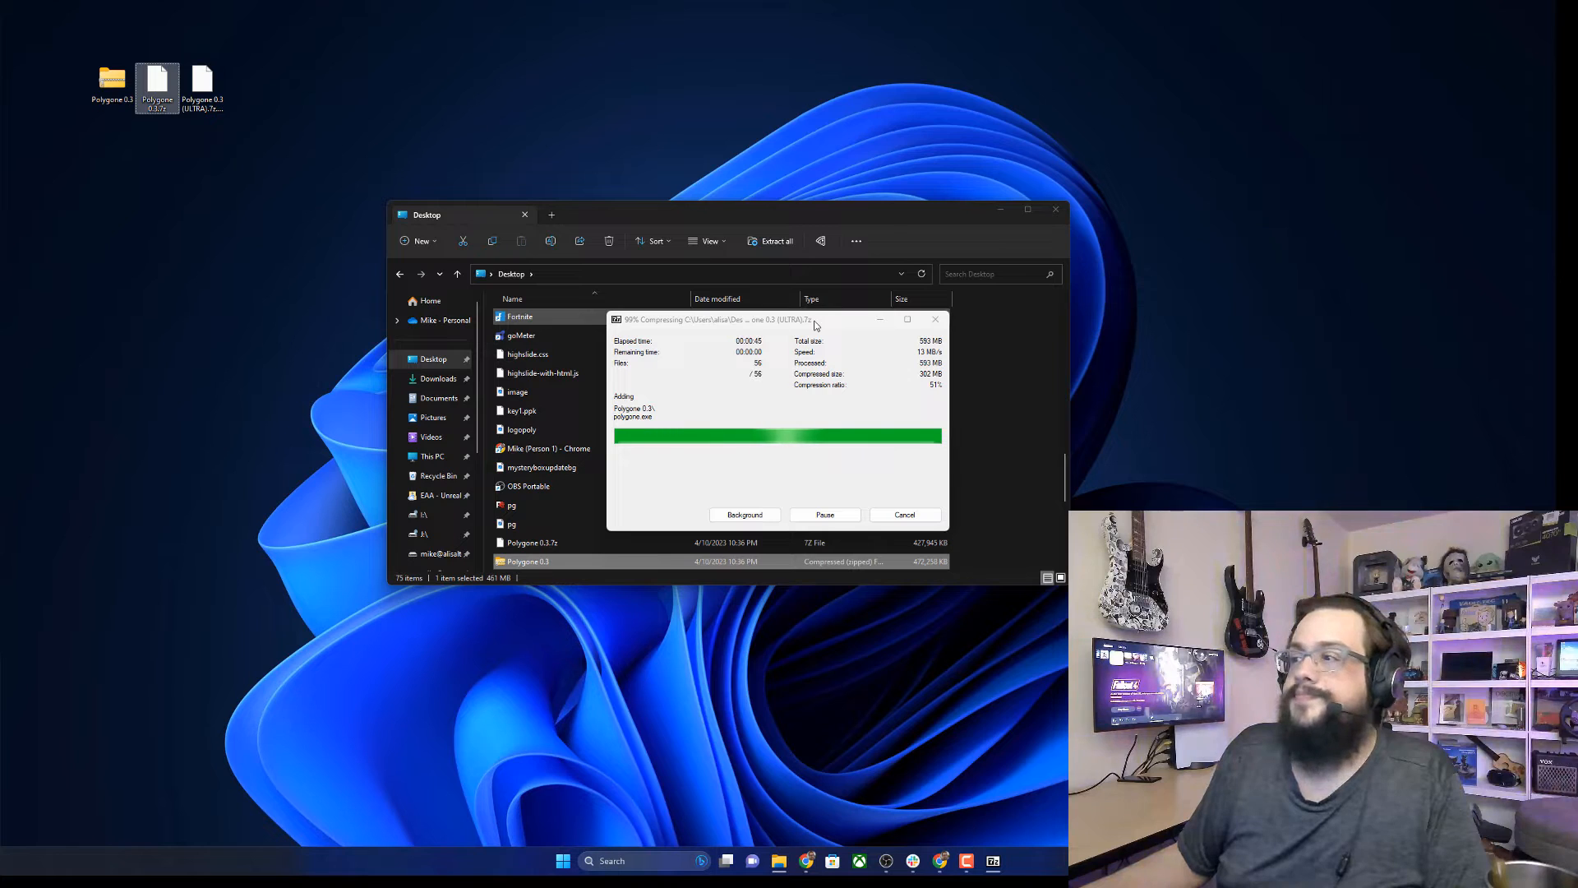
# Step: Check the size of the Polygone 0.3 (ULTRA).7z archive in its properties and compare it with the ZIP file
pyautogui.click(111, 82)
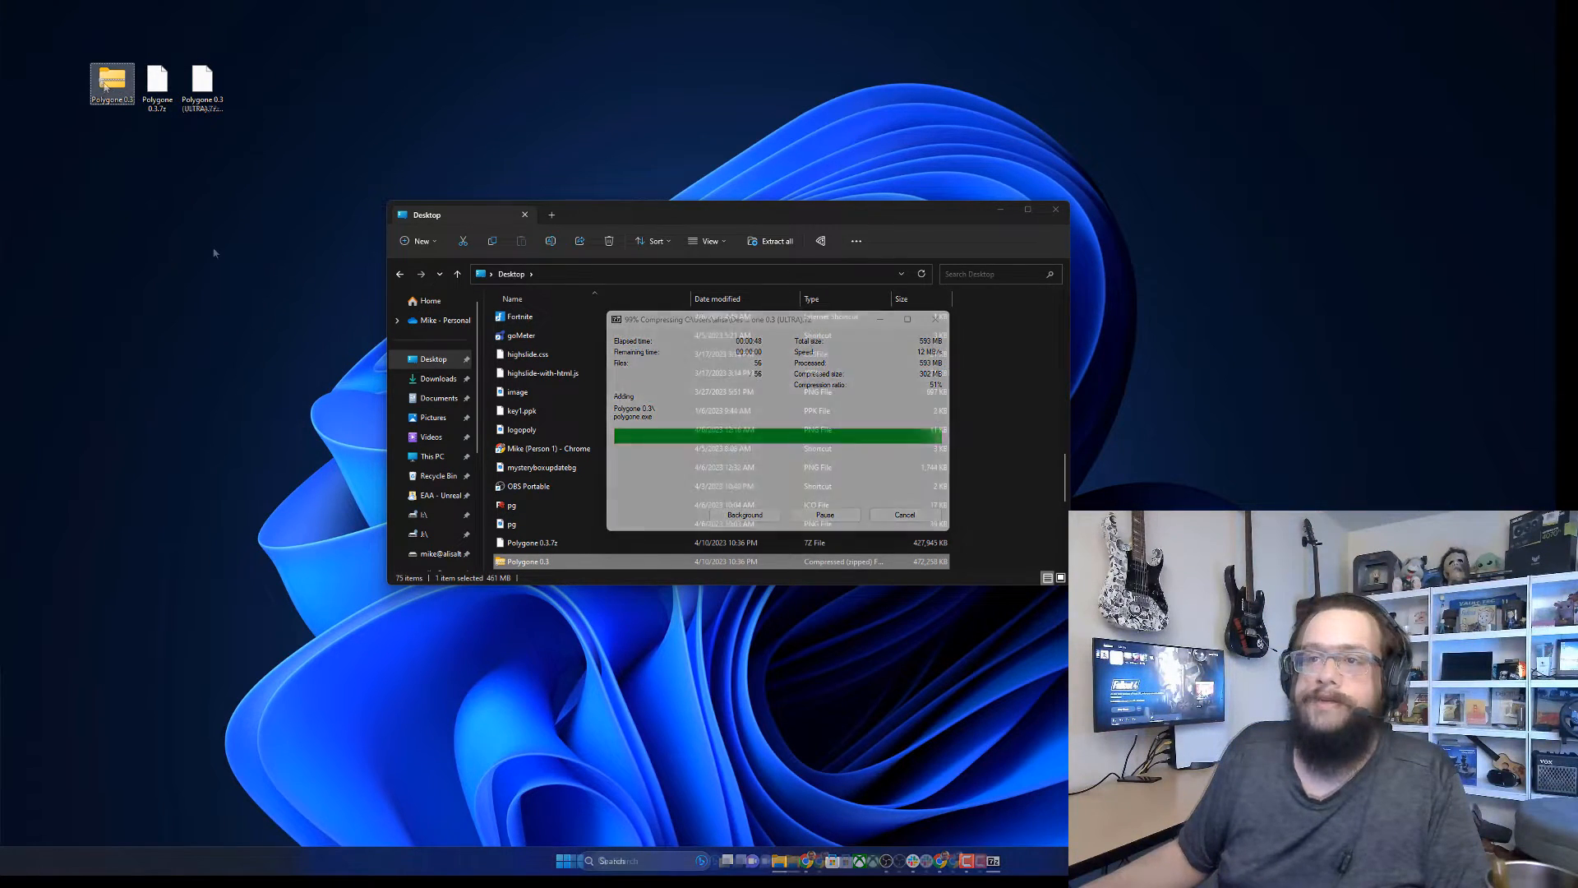
pyautogui.rightClick(212, 98)
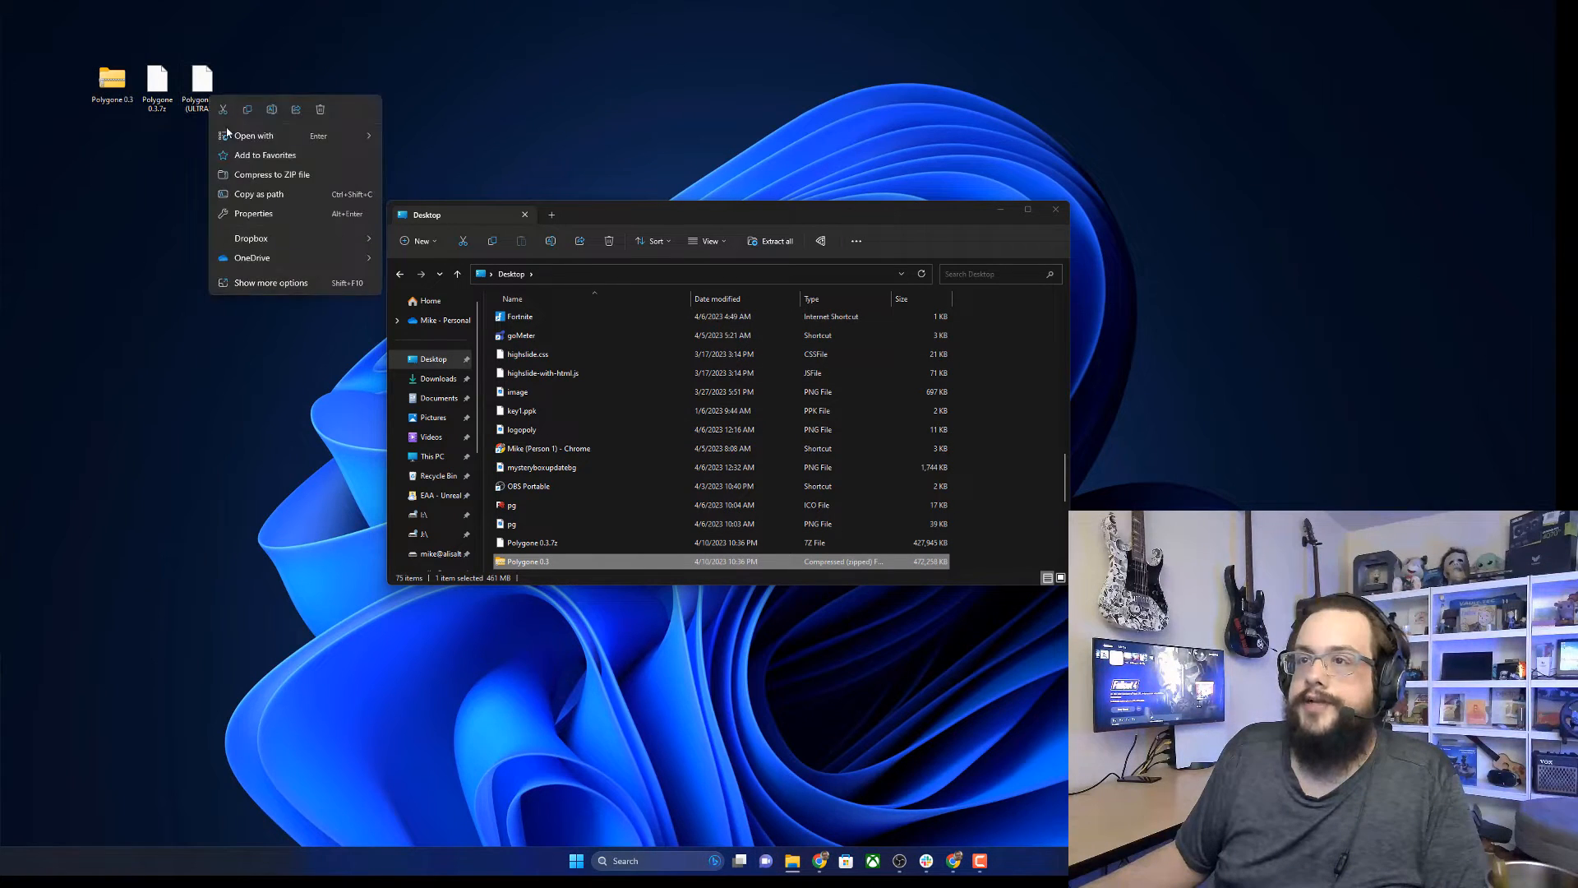
pyautogui.click(278, 215)
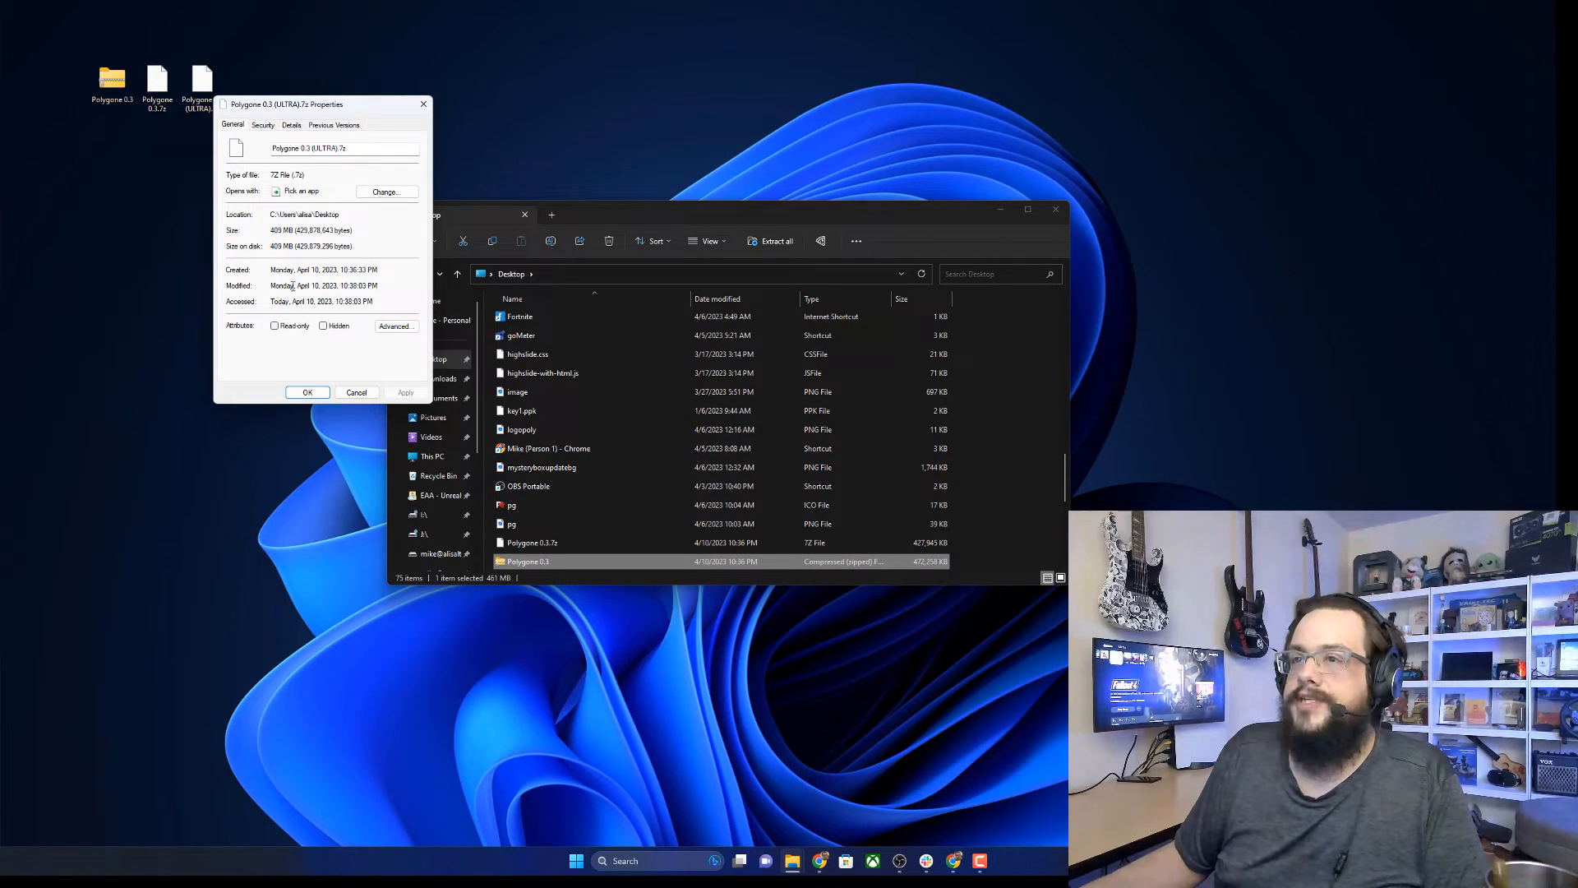
pyautogui.click(308, 393)
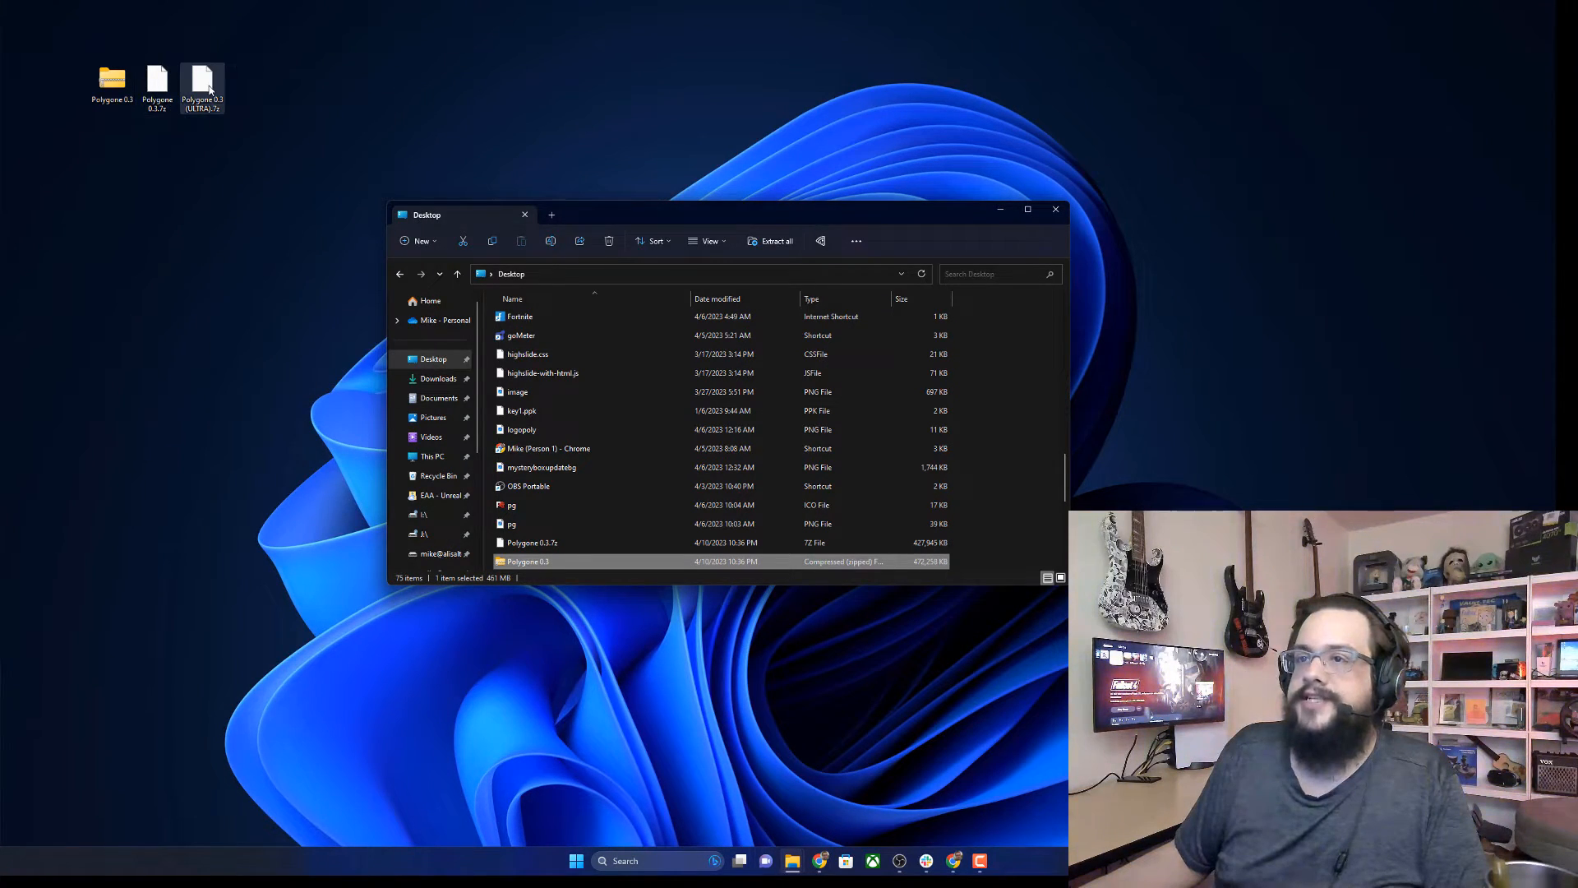
pyautogui.click(123, 86)
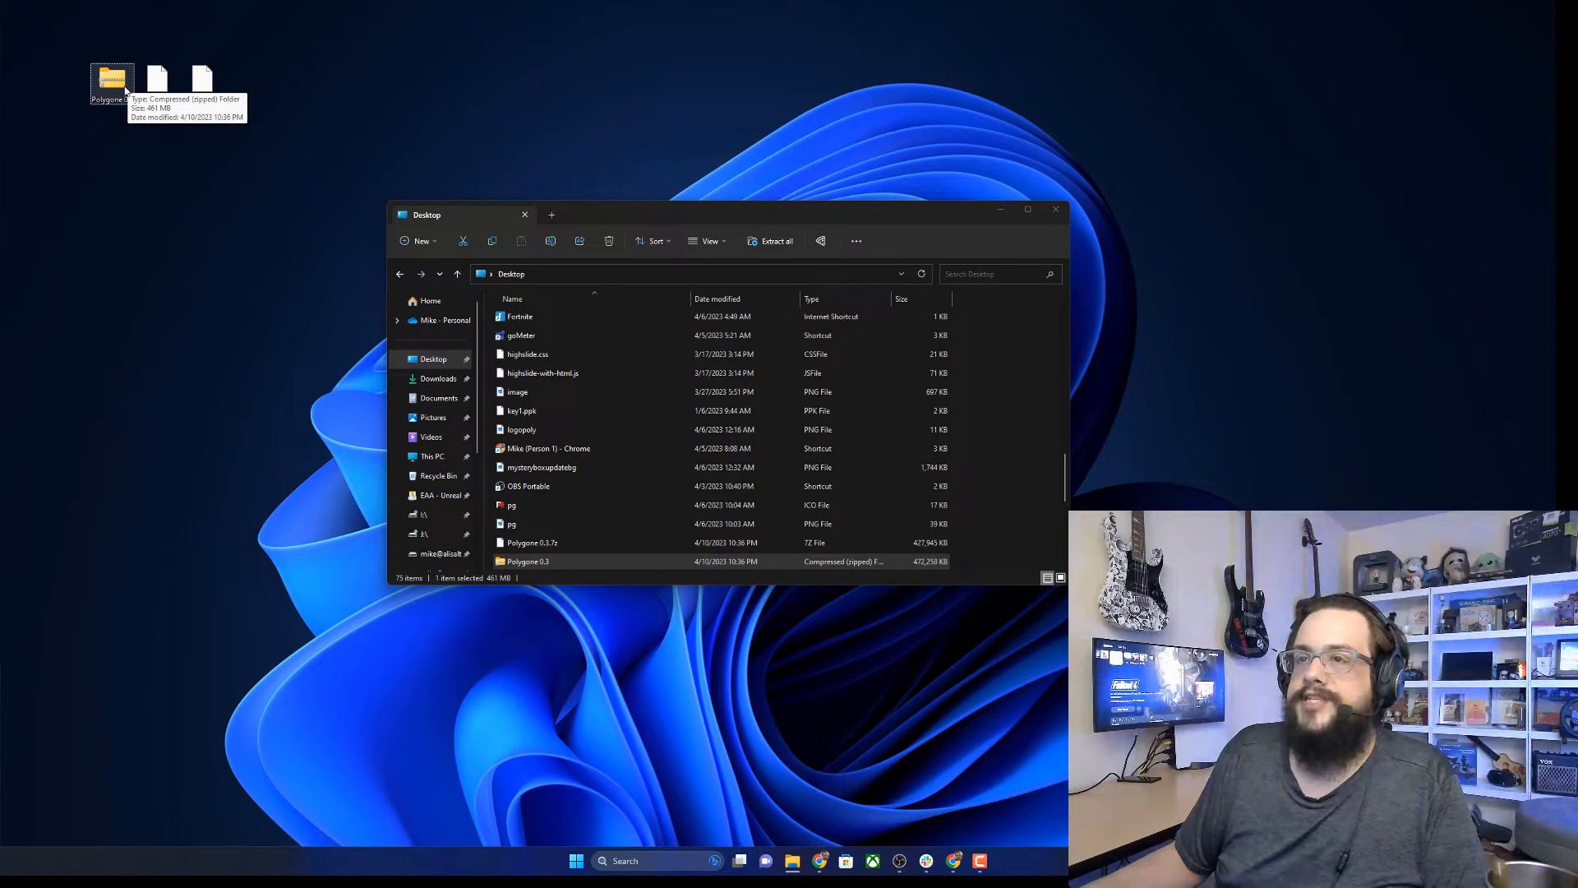
pyautogui.click(205, 97)
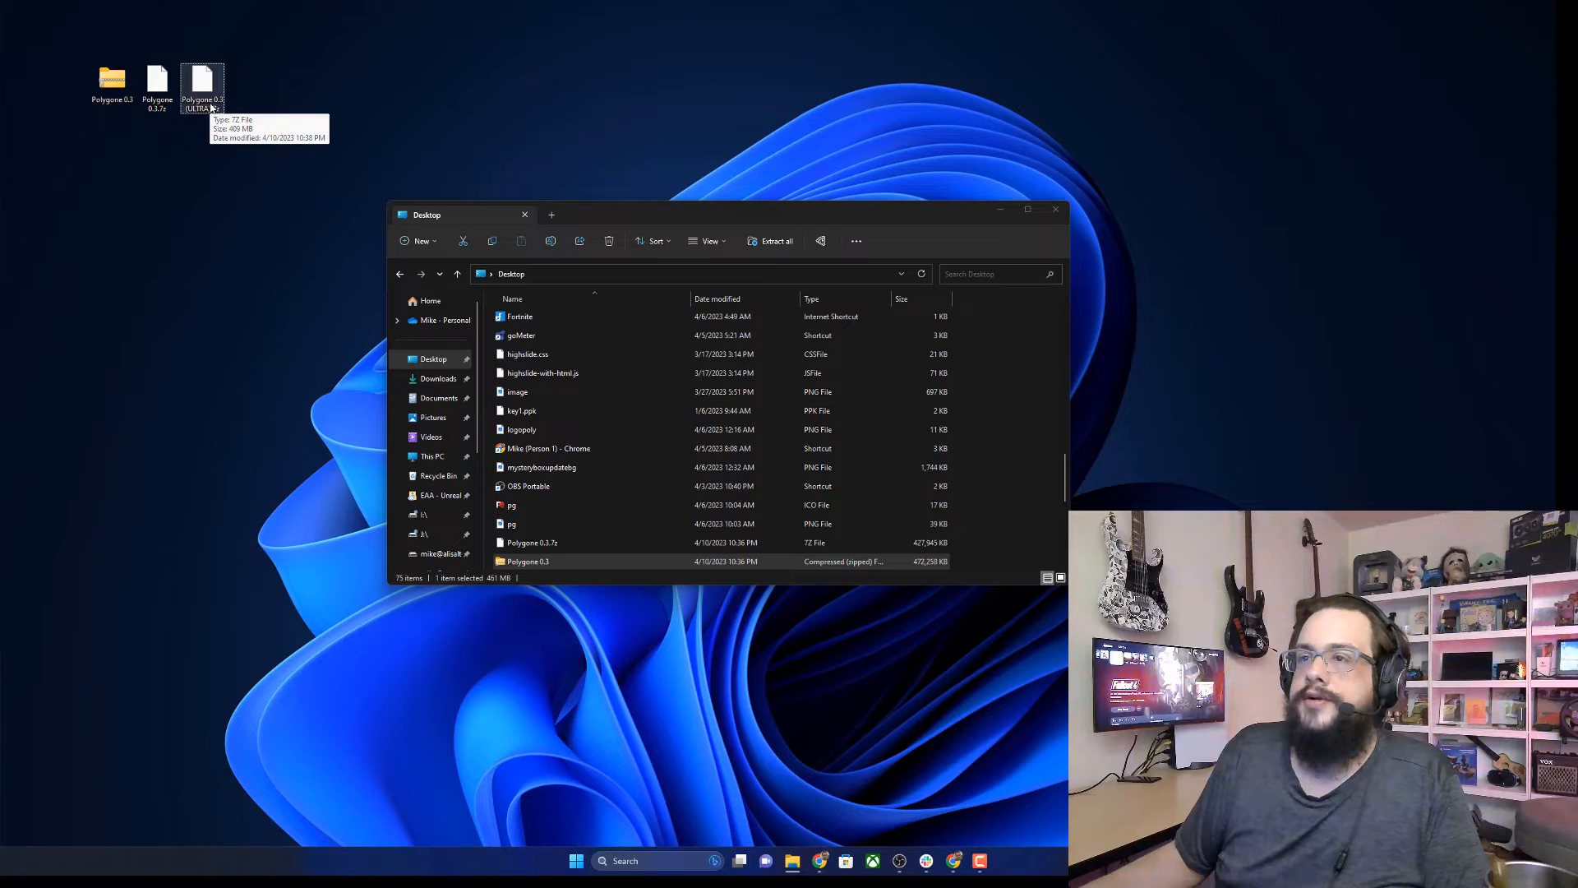
# Step: Check the original Polygone 0.3 folder's size in its properties and compare it with the ULTRA archive
pyautogui.click(574, 380)
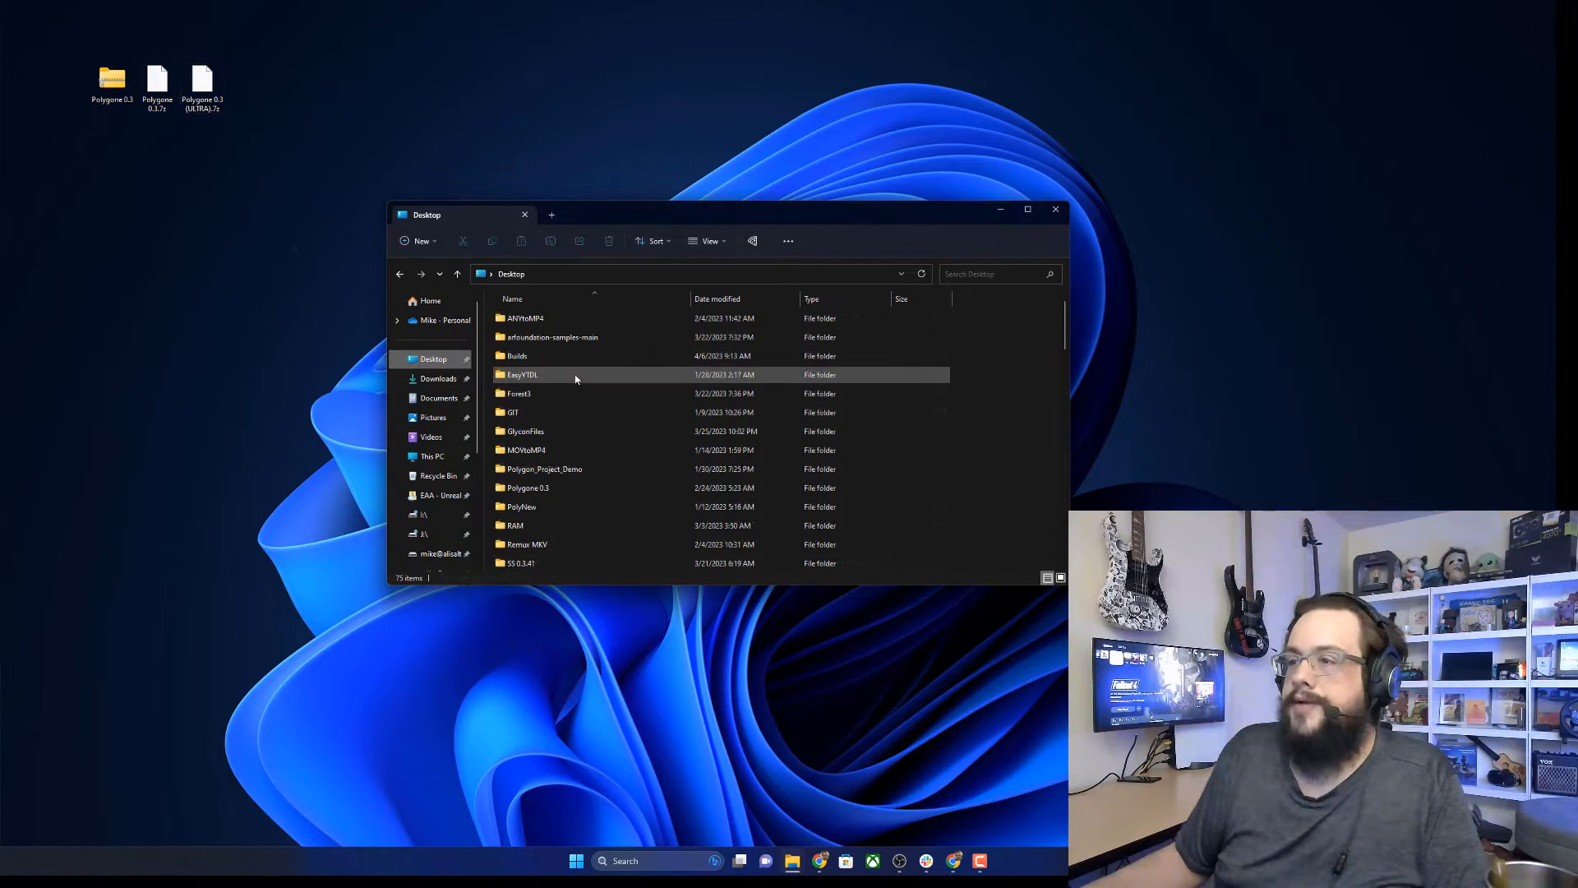
pyautogui.rightClick(543, 488)
pyautogui.click(623, 611)
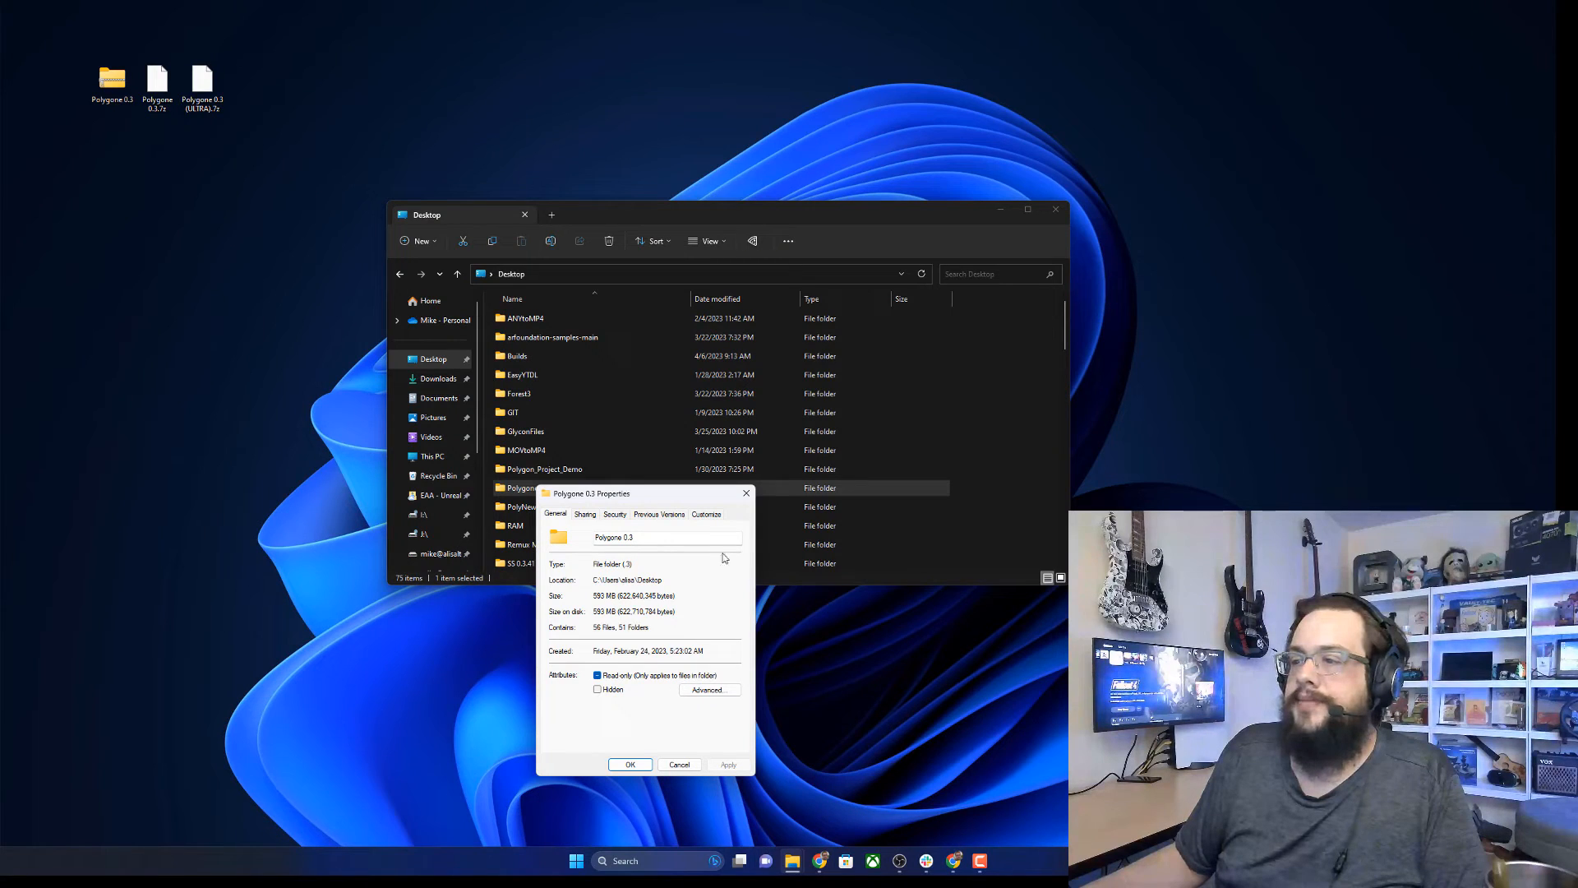
pyautogui.click(194, 94)
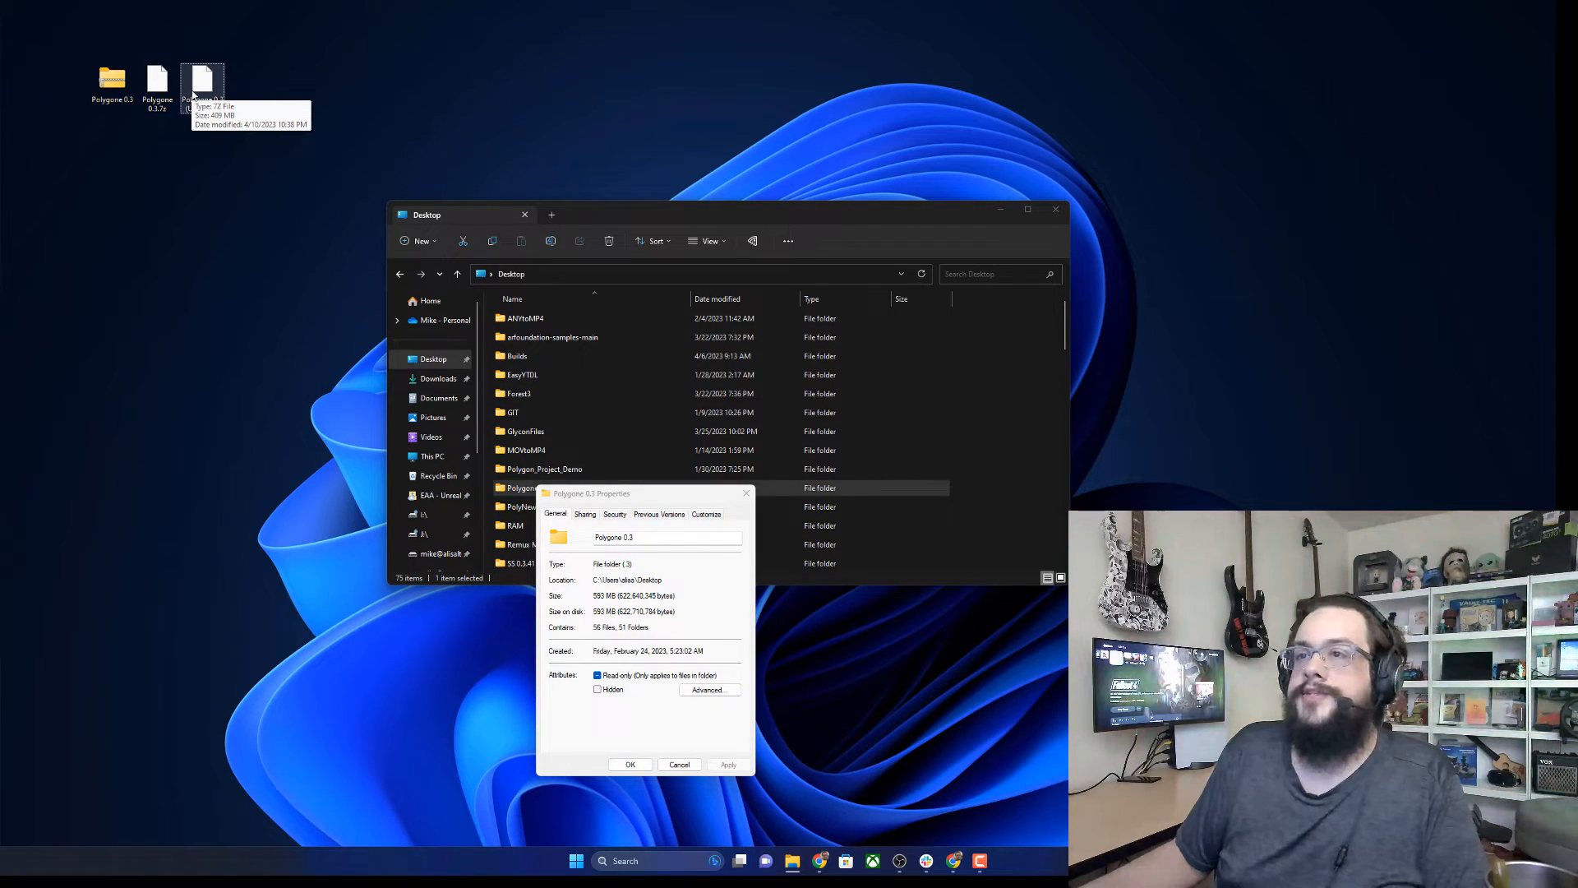
pyautogui.press('Escape')
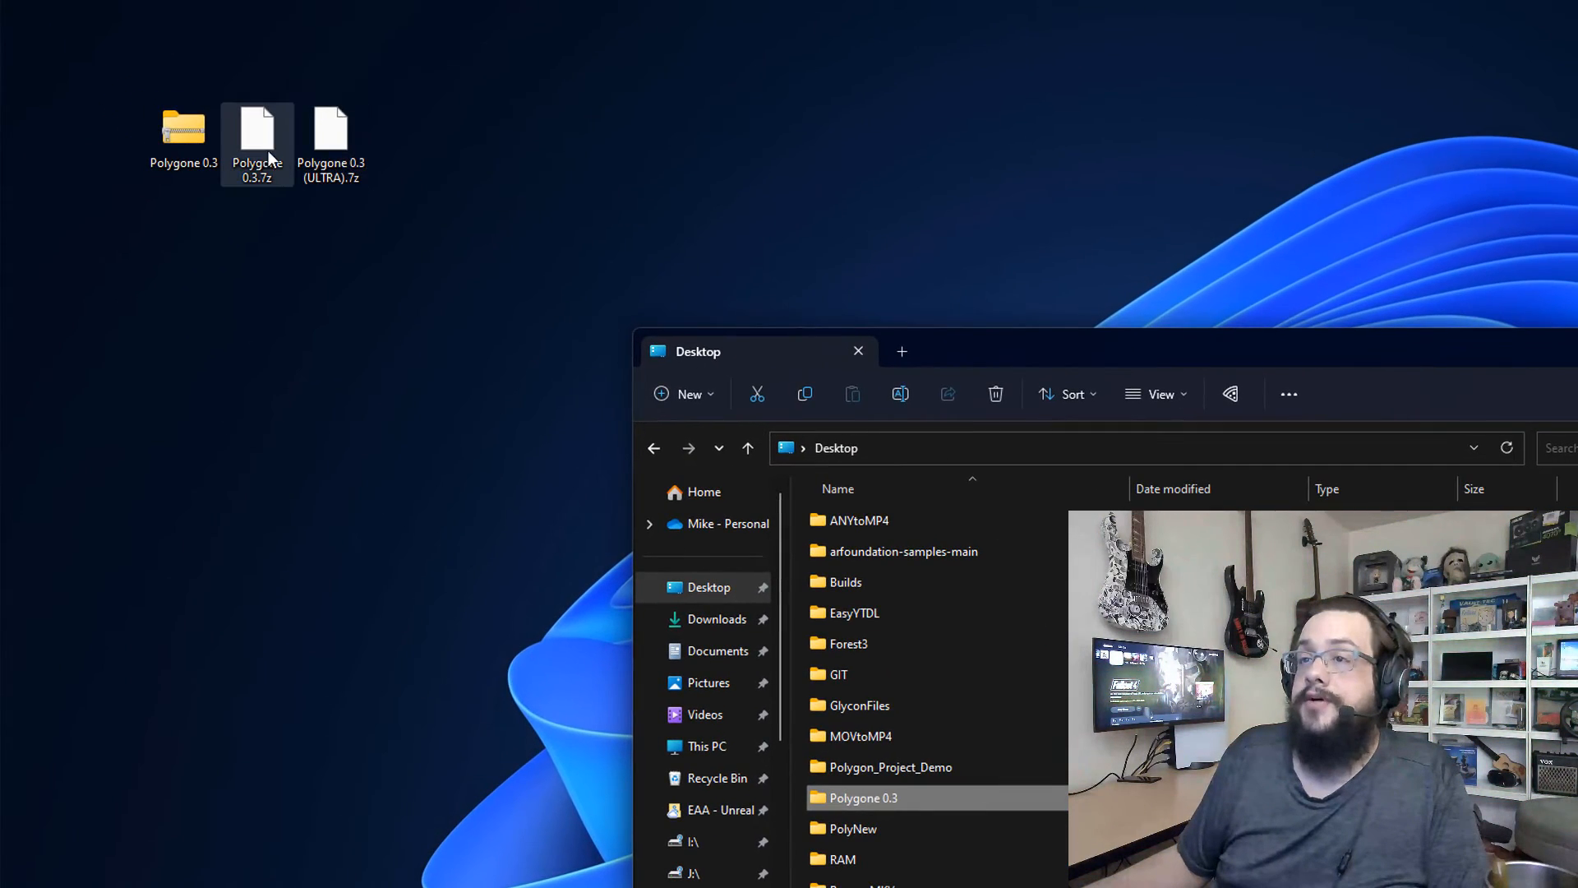
# Step: Open the Polygone 0.3.7z archive in 7-Zip, look inside its Polygone 0.3 folder and return to the archive's top level
pyautogui.rightClick(251, 132)
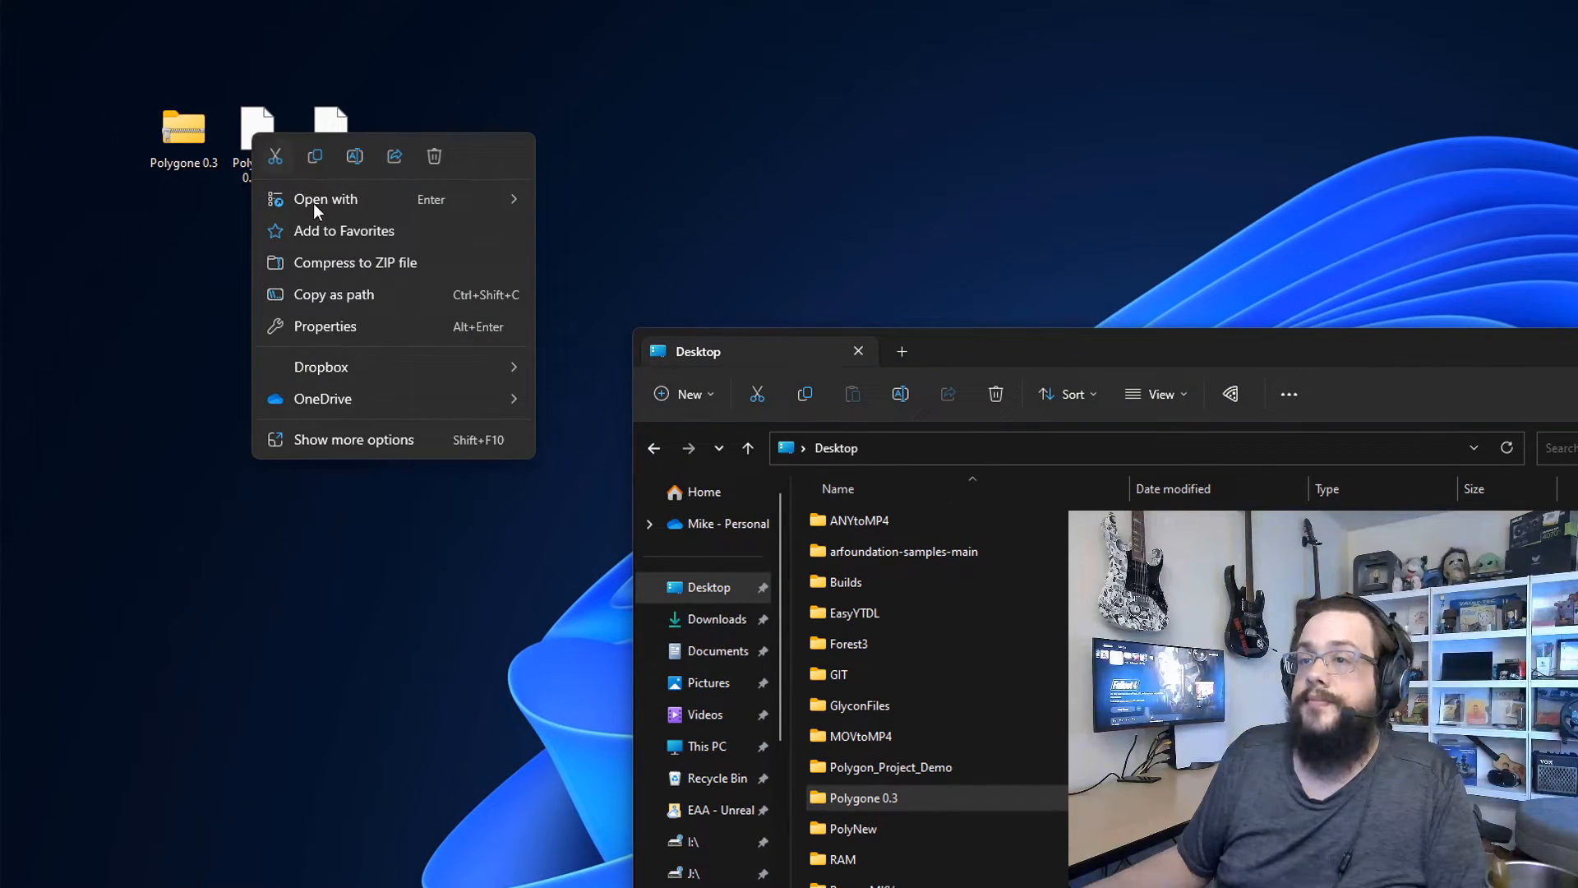
pyautogui.click(354, 440)
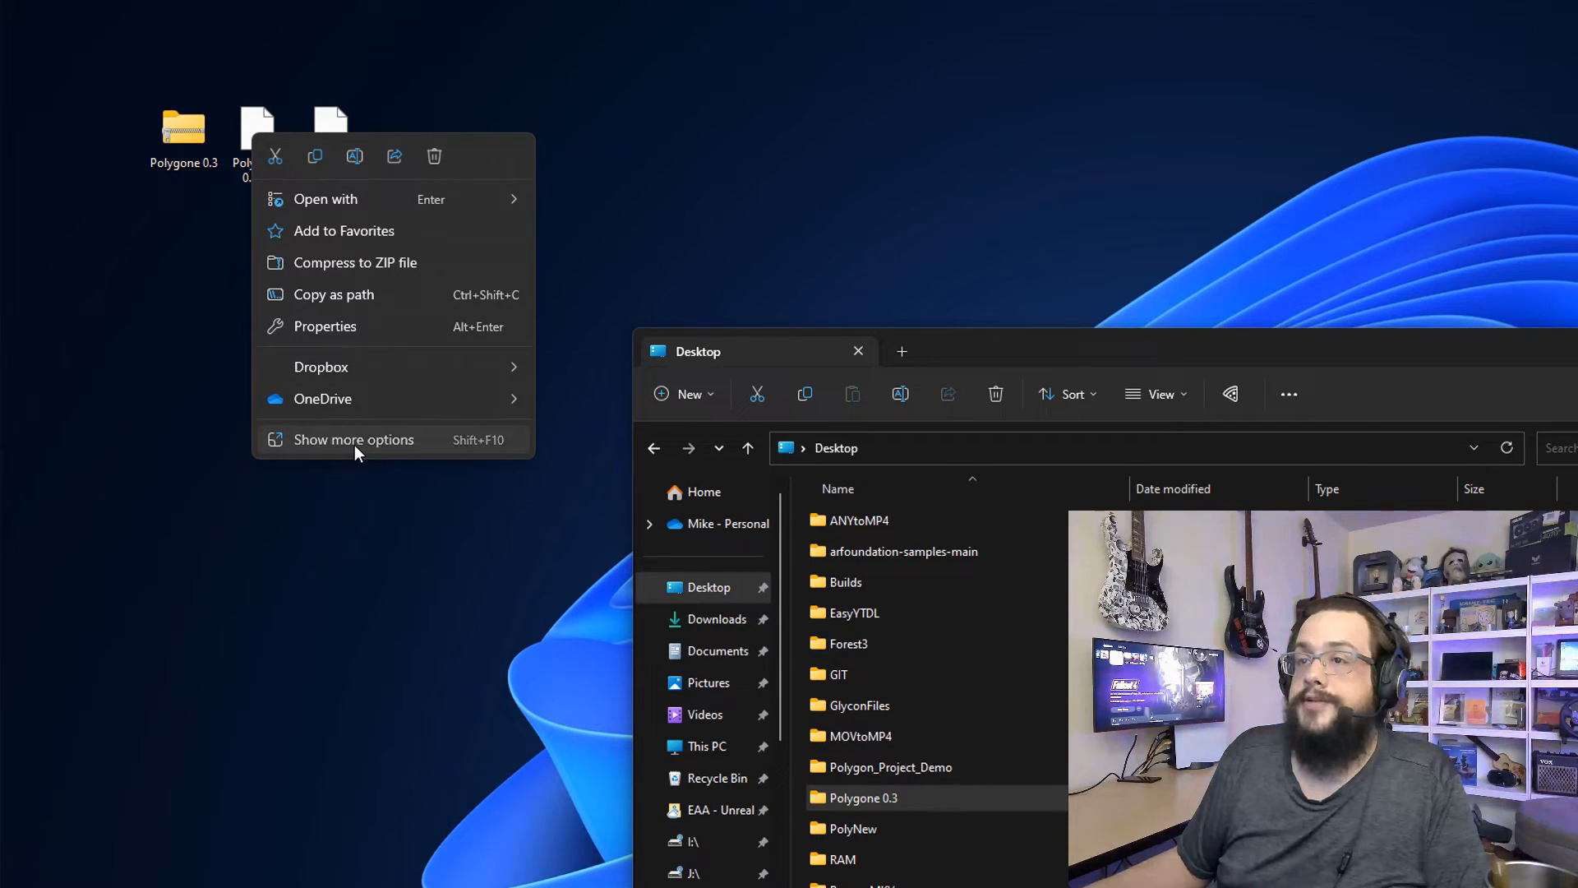
pyautogui.moveTo(378, 256)
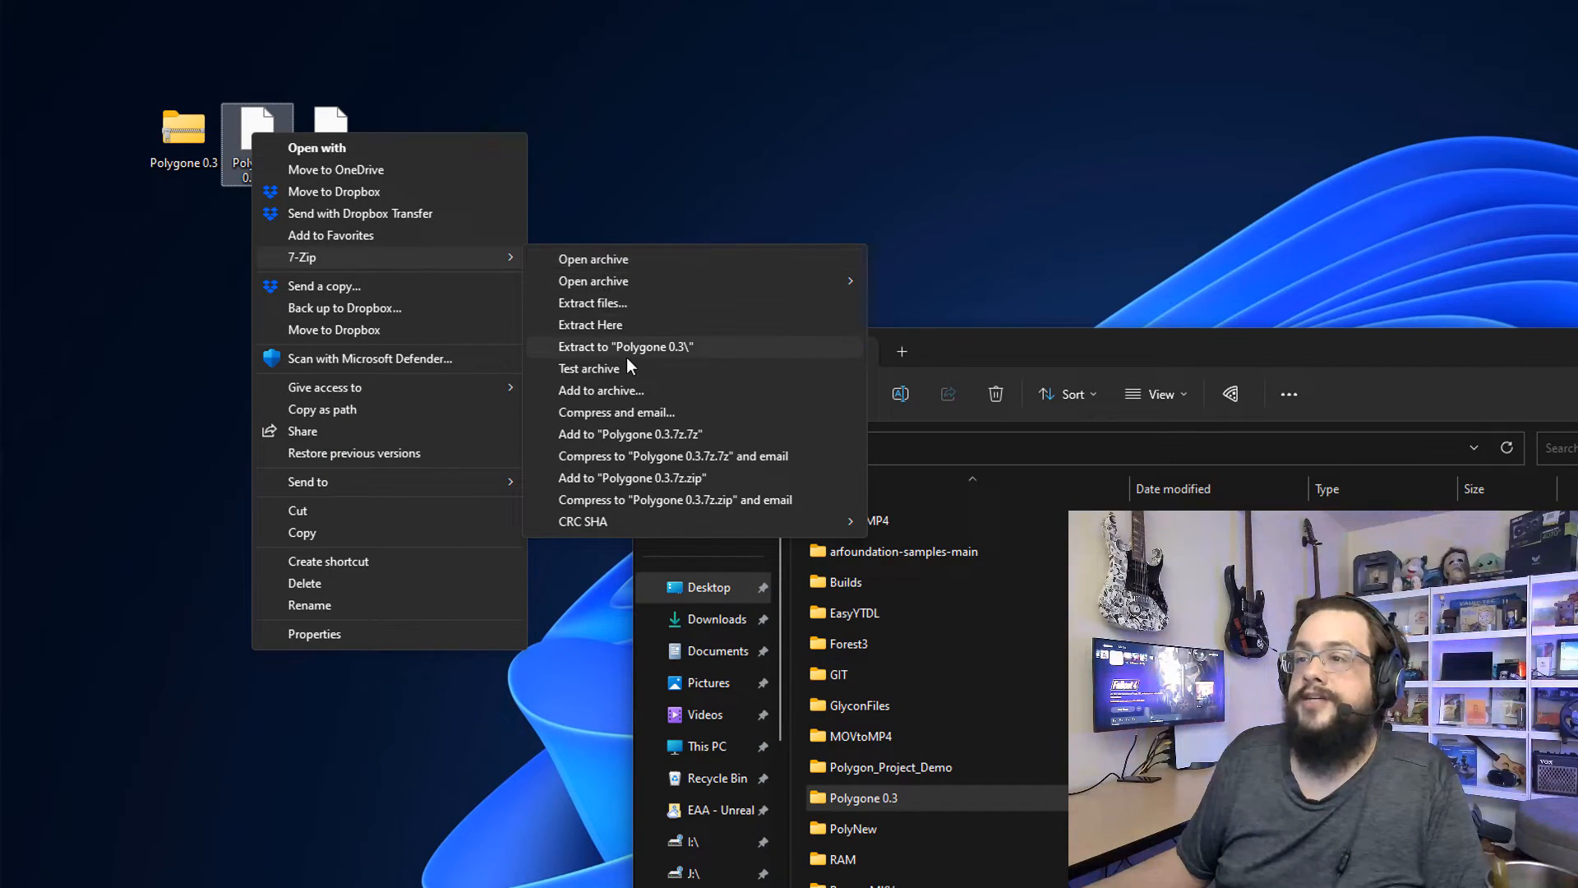
pyautogui.click(619, 271)
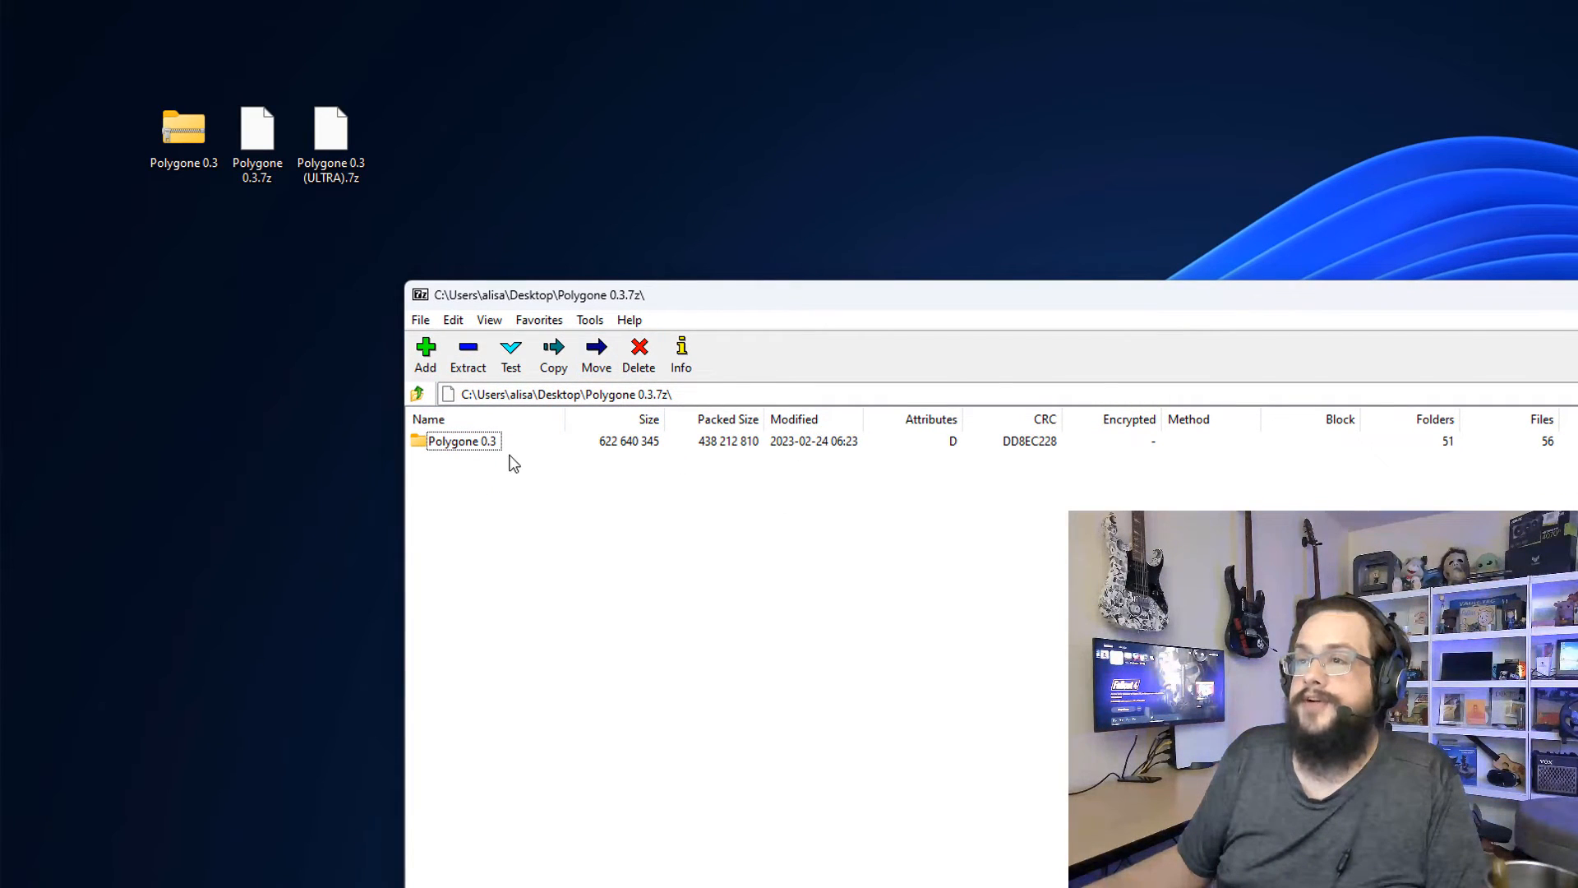
pyautogui.click(466, 449)
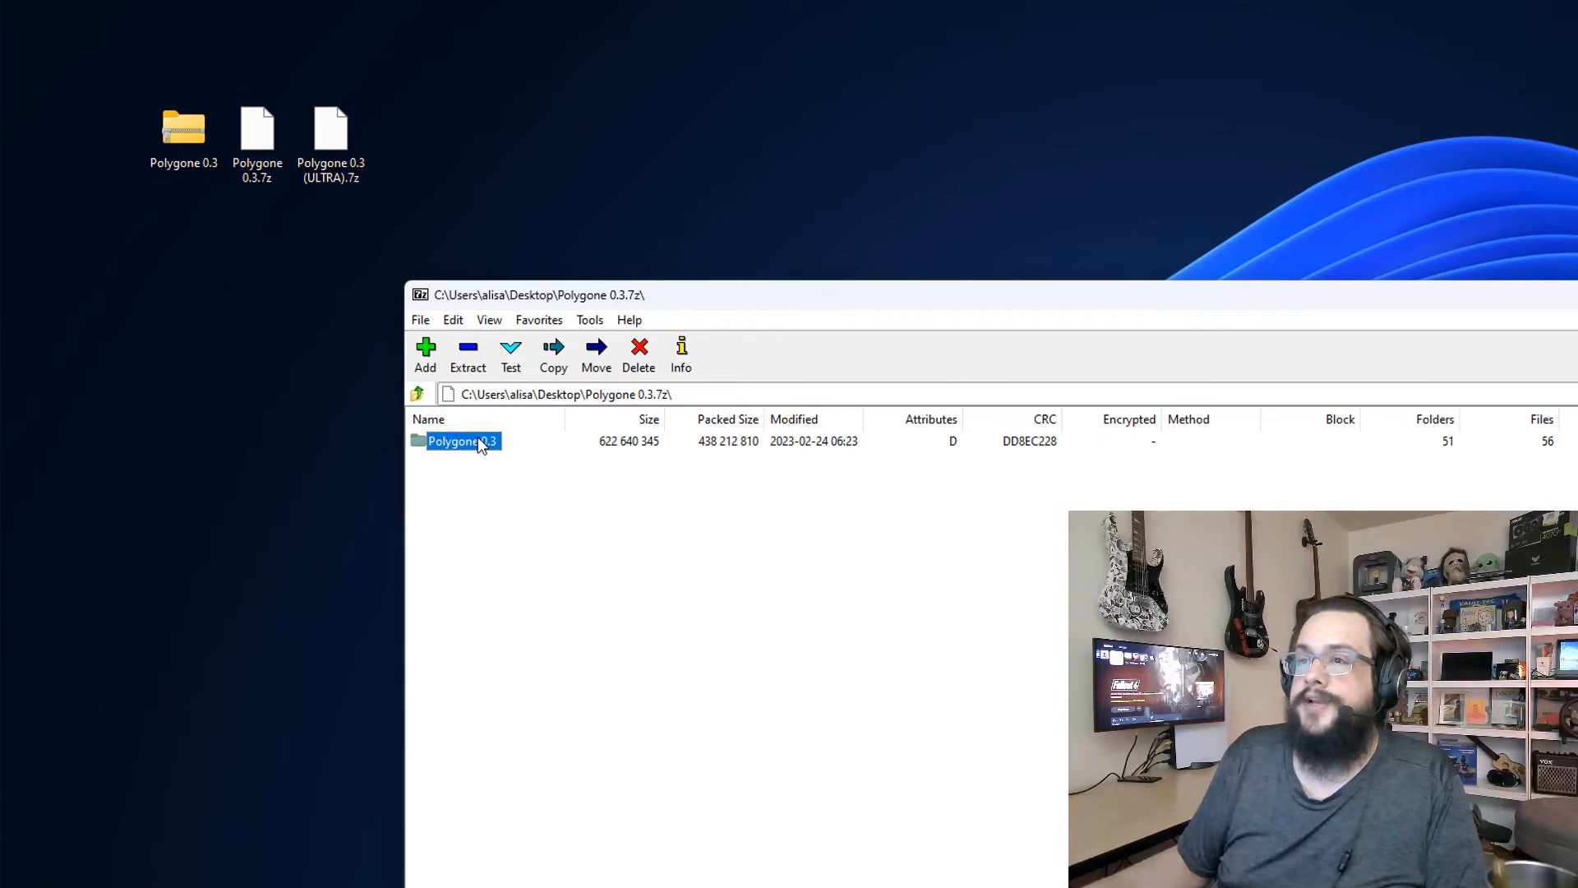
pyautogui.doubleClick(482, 446)
pyautogui.click(419, 397)
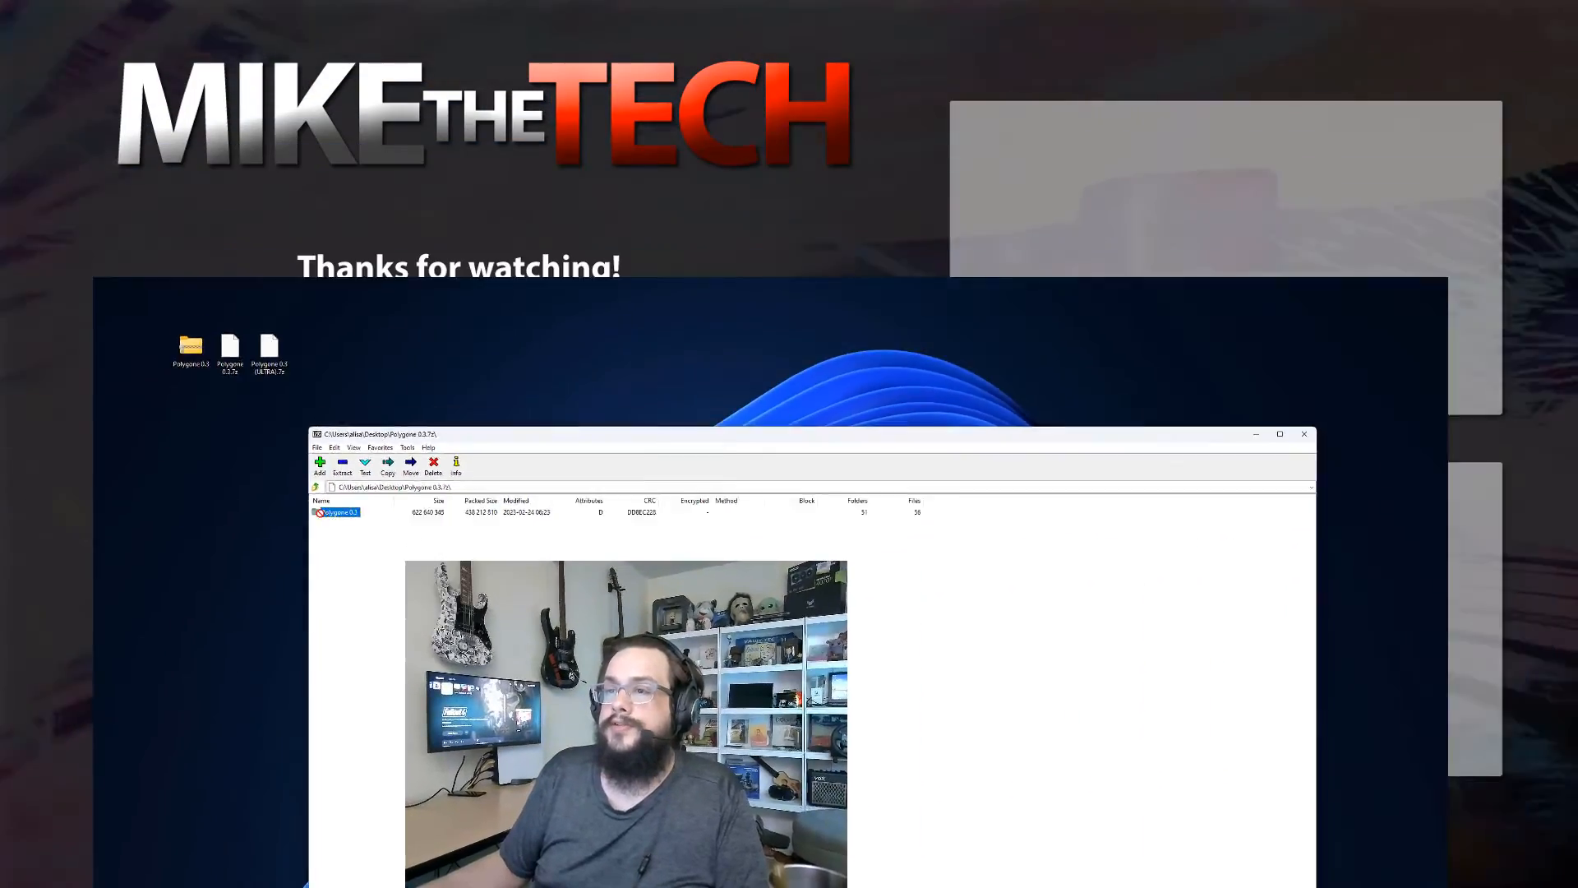